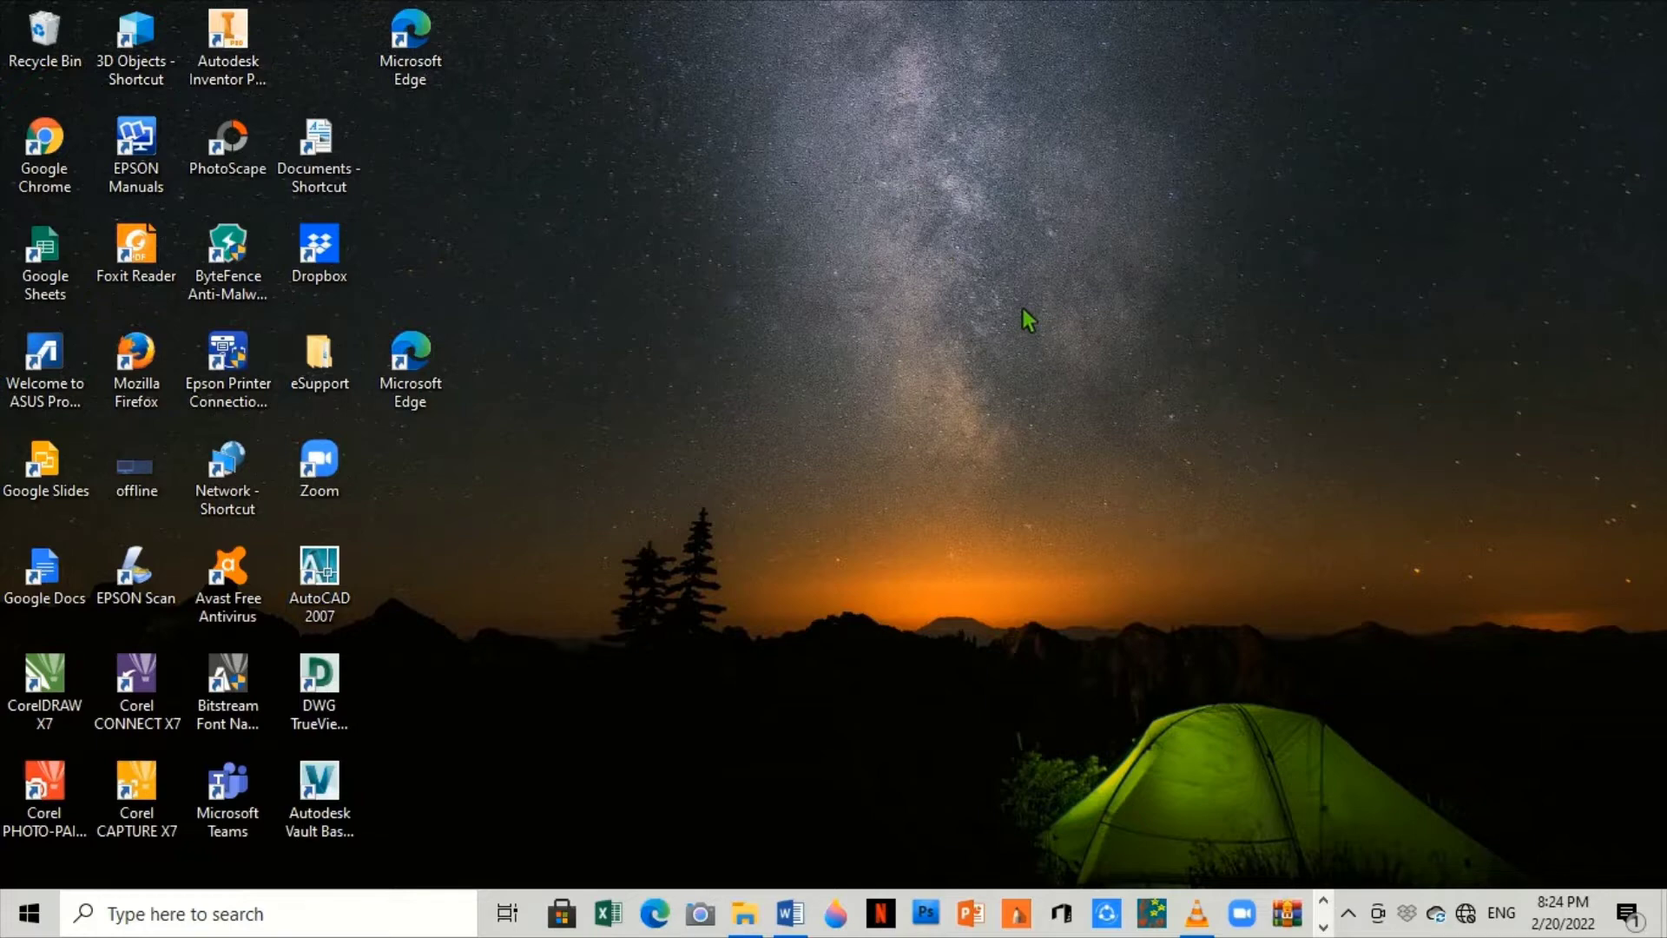
Bring up the 'Bahan daftar isi oto' document at page 1 with the Navigation pane showing.
click(789, 912)
scroll(732, 553, up, 5)
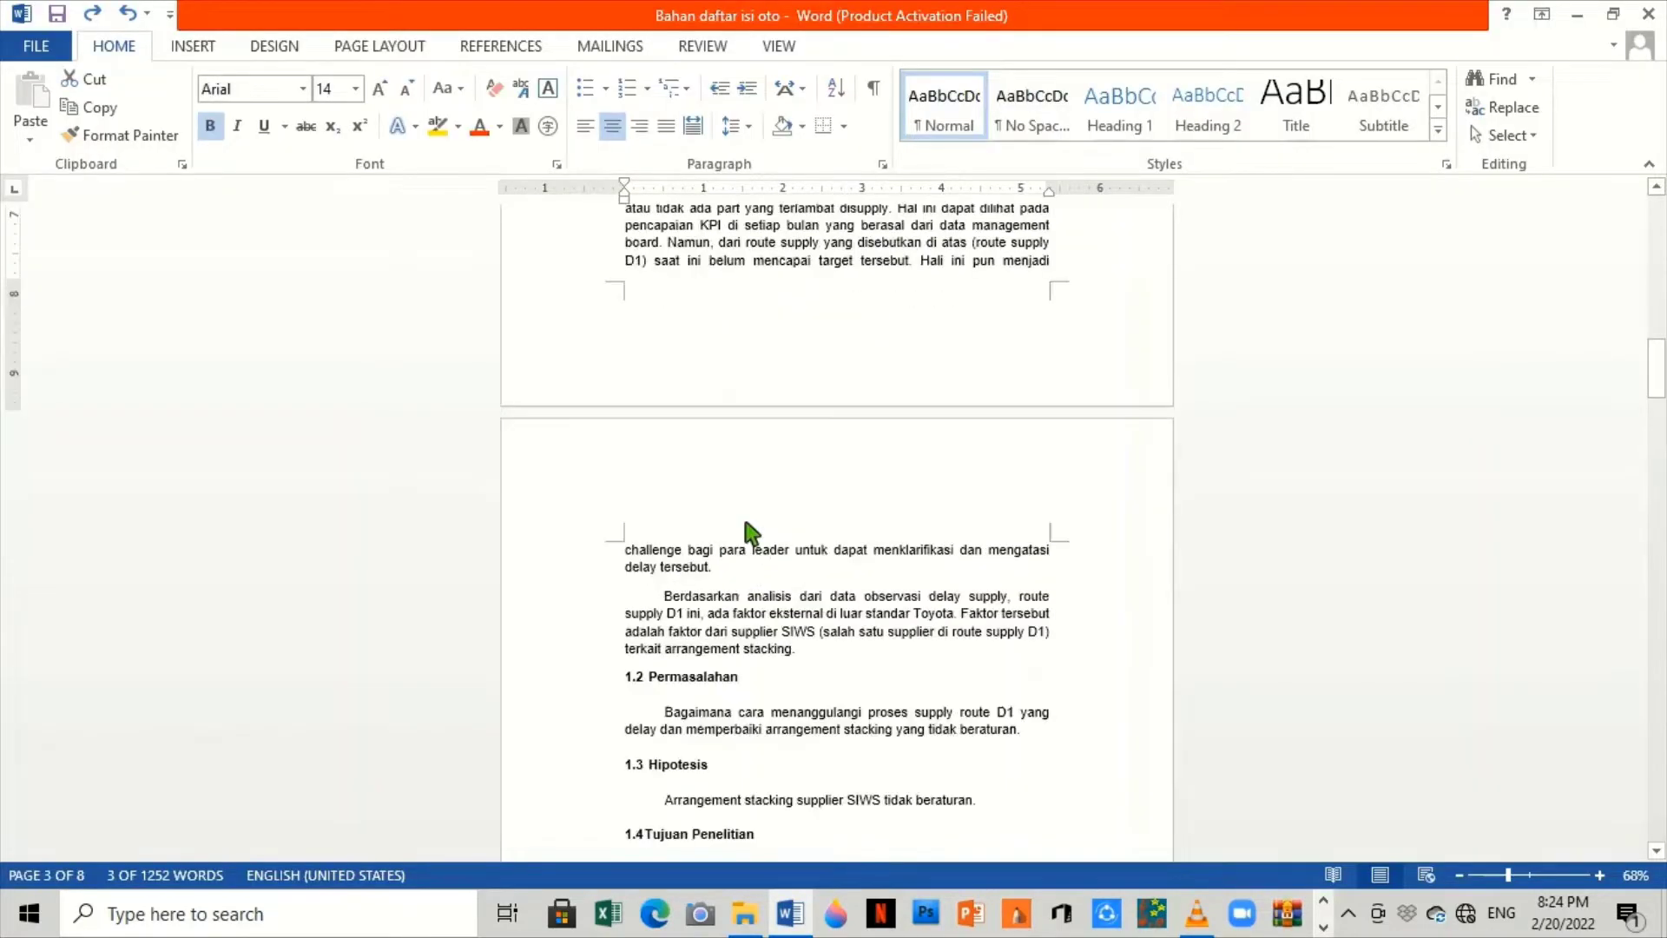
scroll(748, 532, up, 6)
click(788, 580)
scroll(787, 565, down, 3)
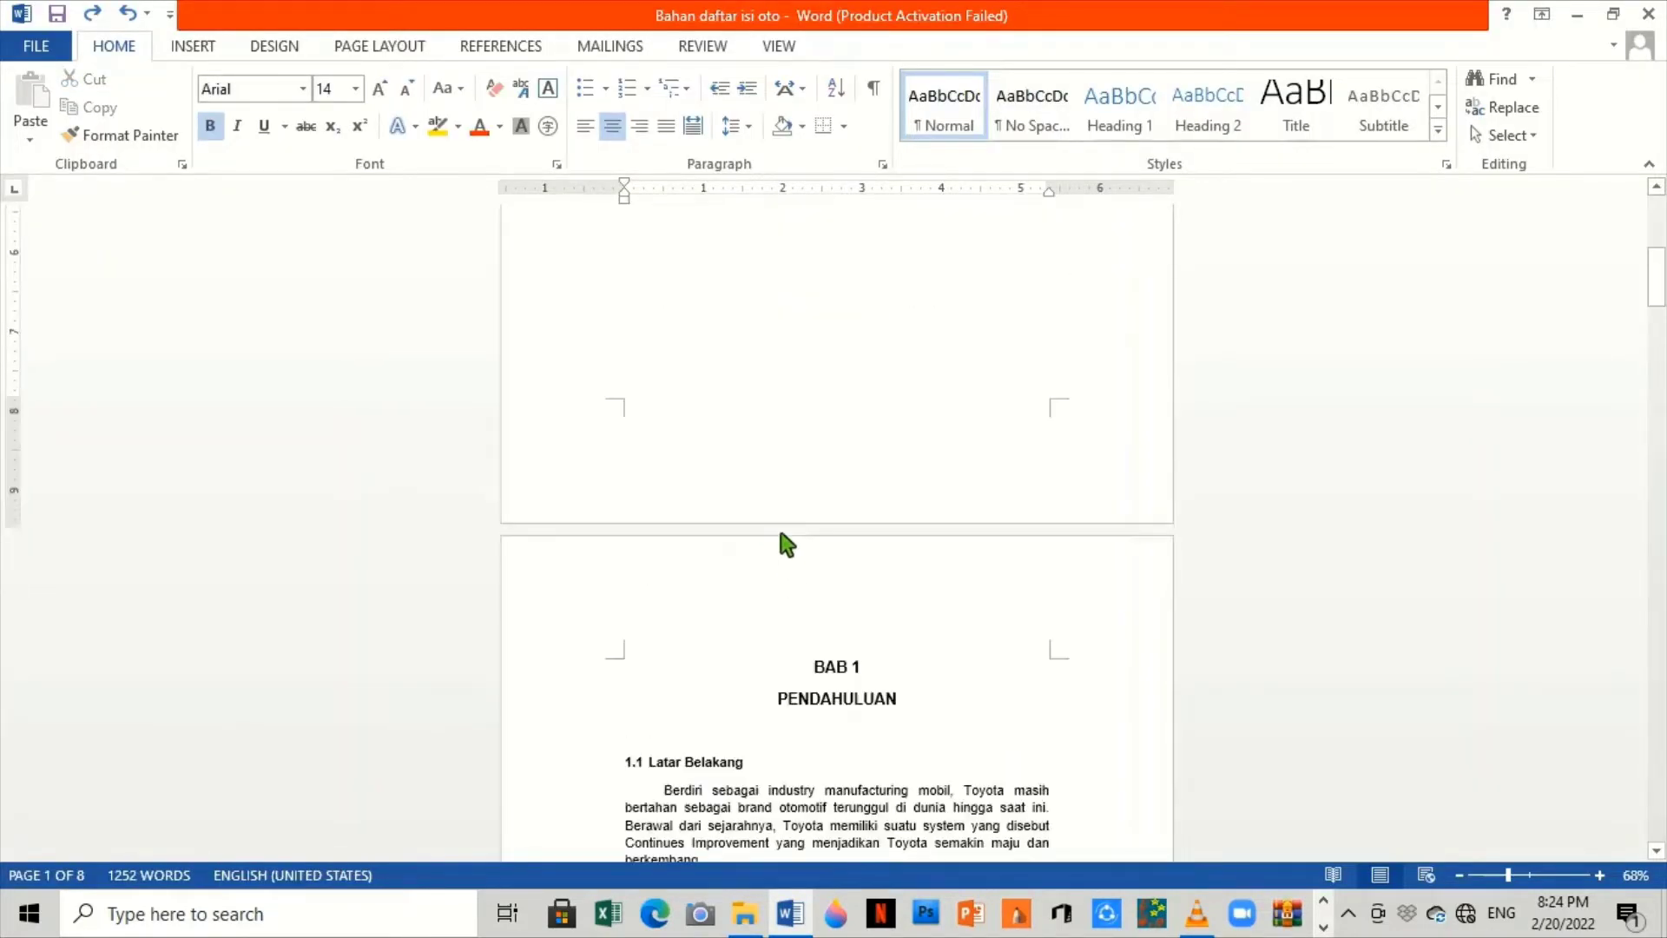
scroll(780, 534, up, 5)
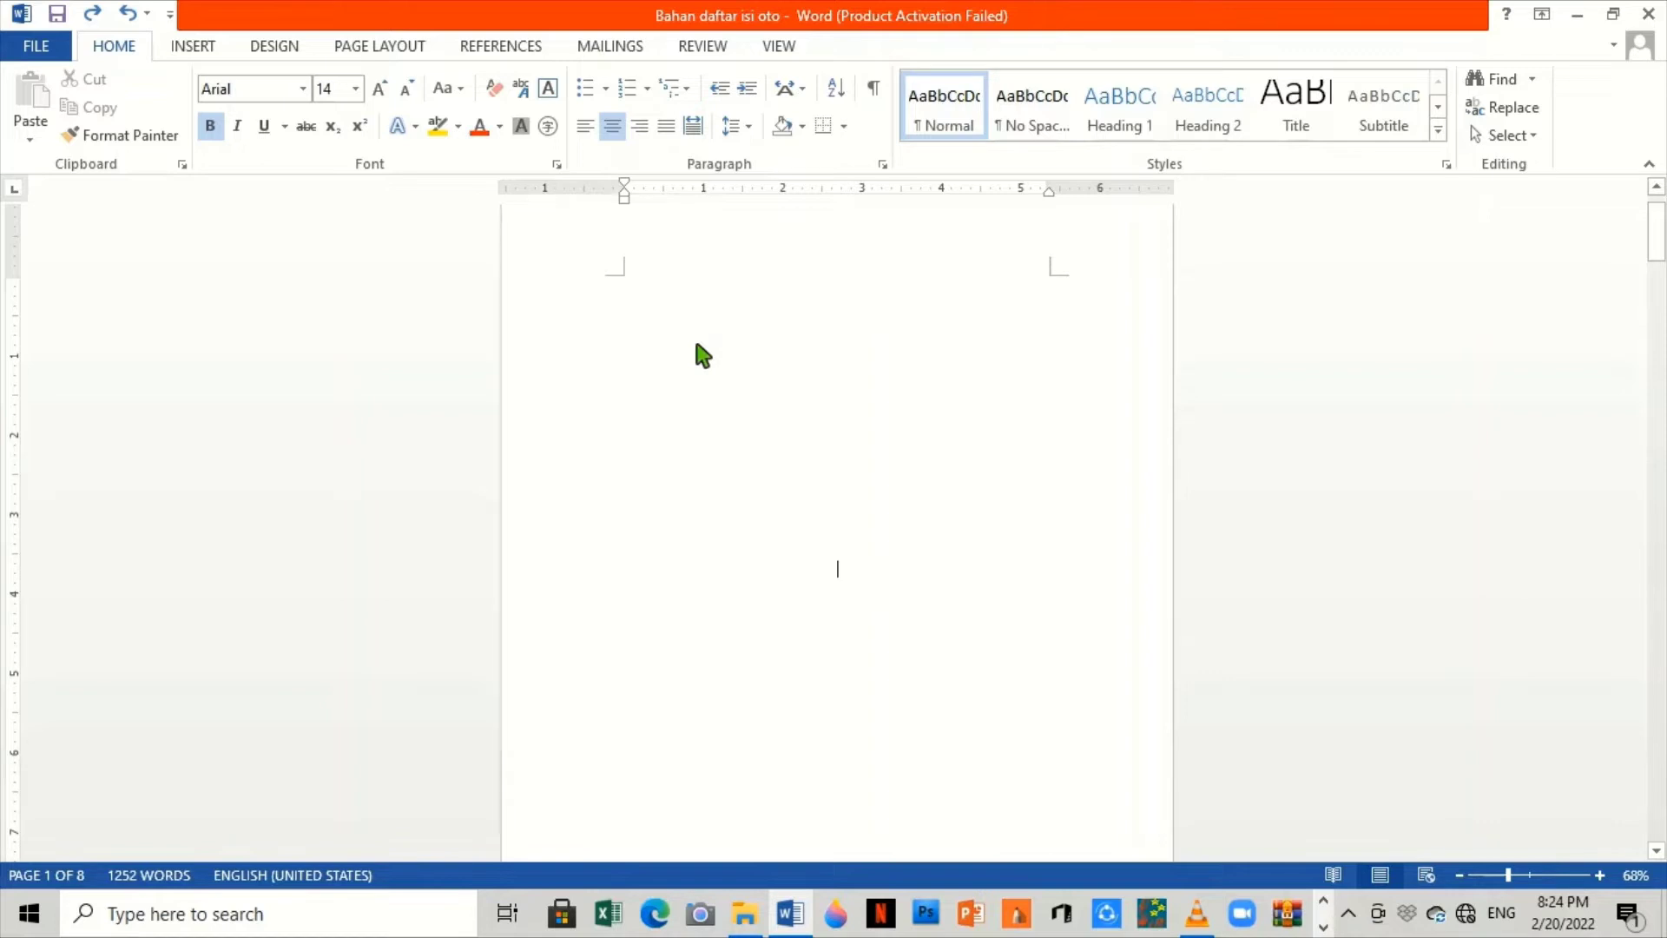
key(ctrl+f)
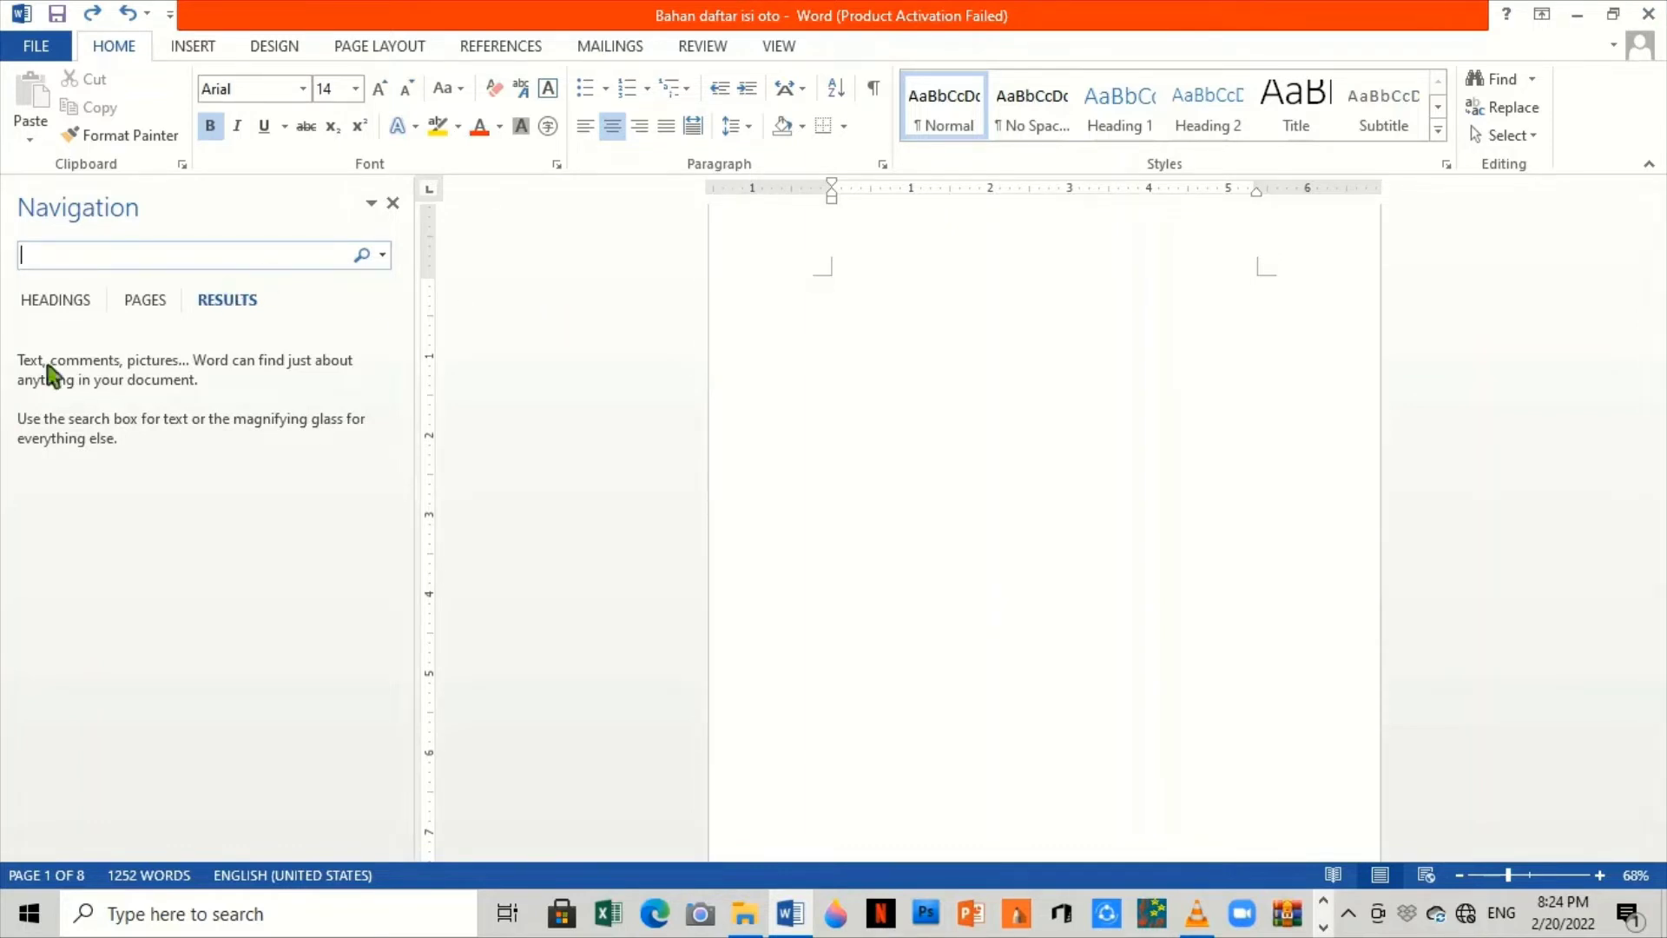
Switch the Navigation pane to Headings and select the BAB 1 PENDAHULUAN title on page 2.
click(52, 301)
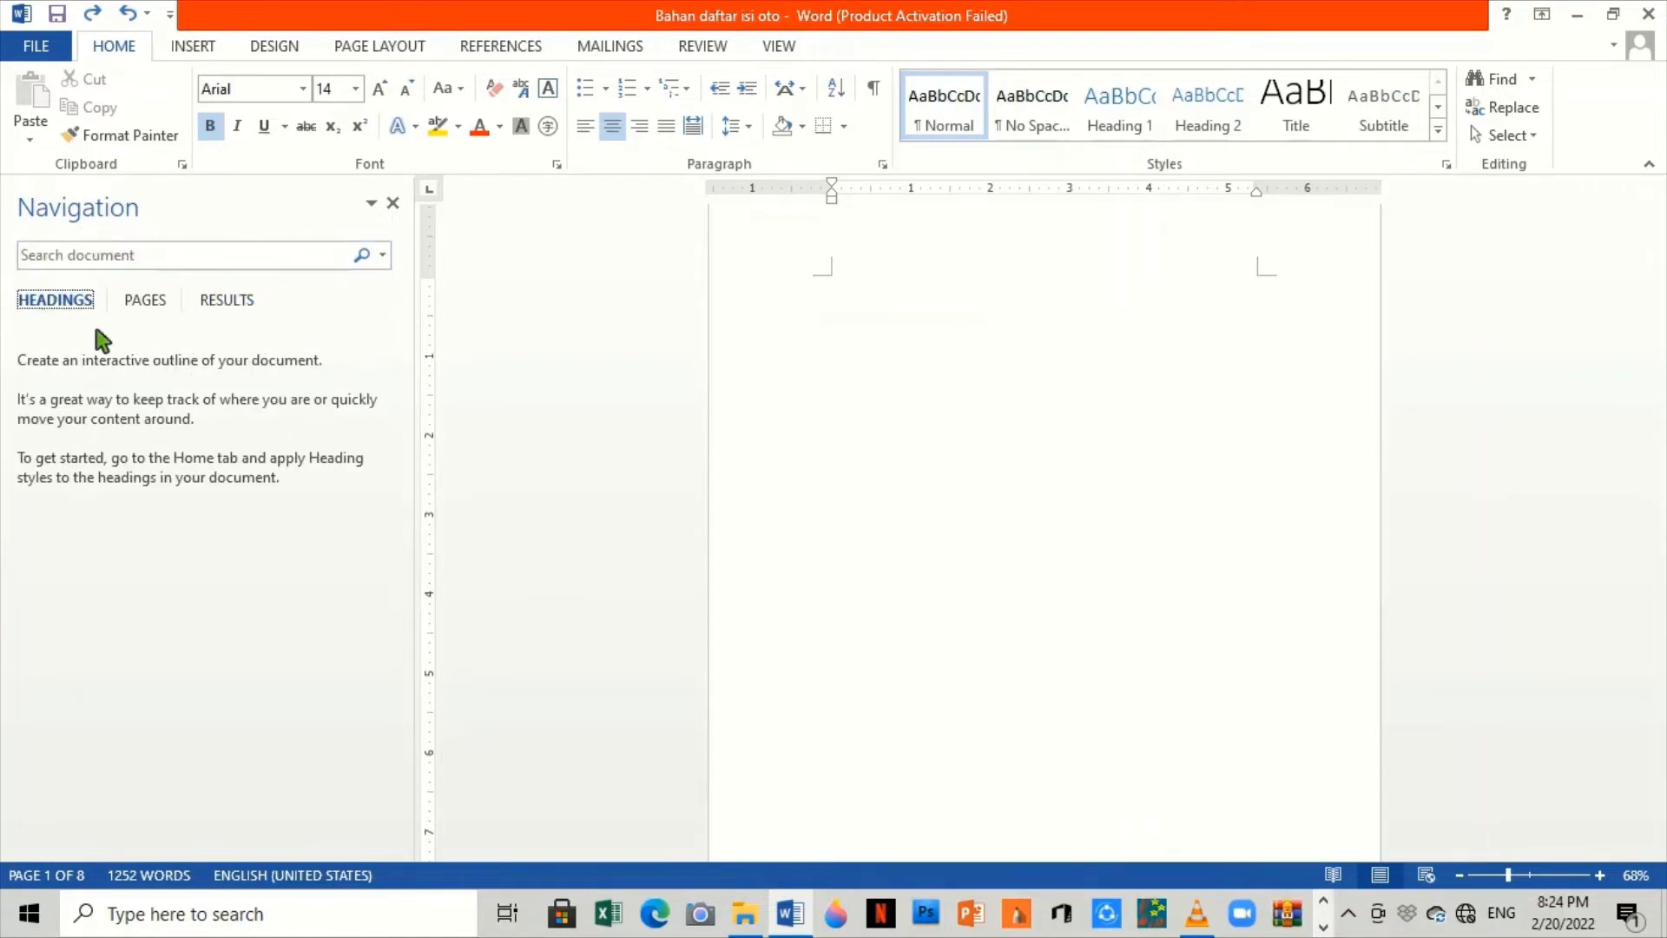
scroll(933, 455, down, 5)
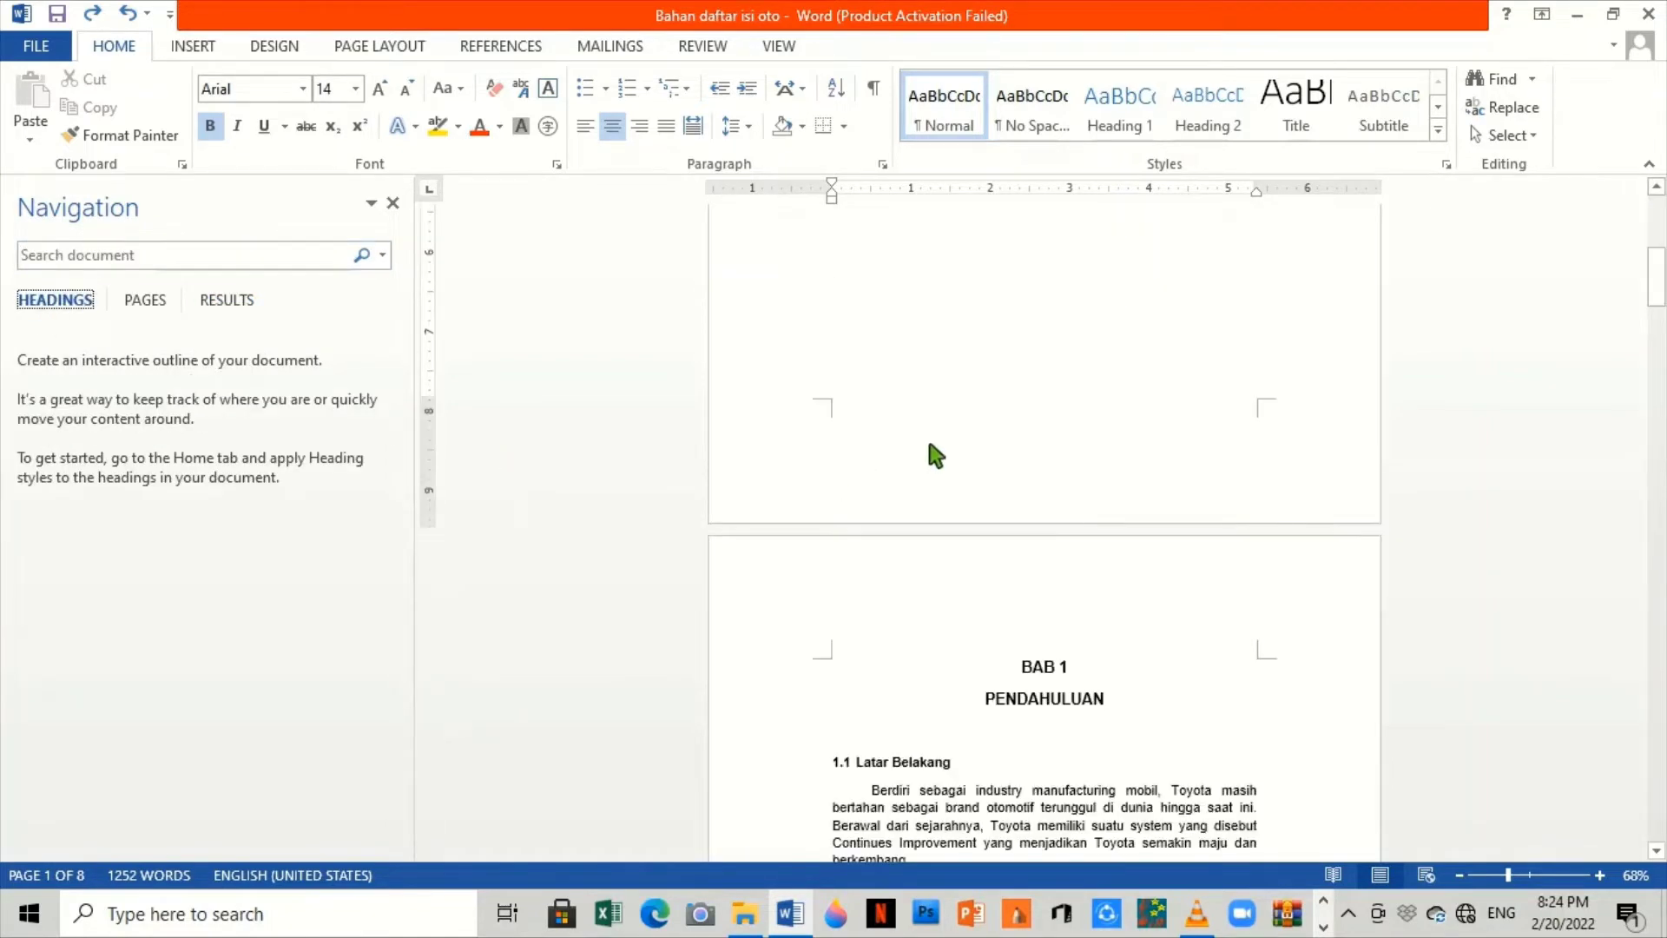
scroll(928, 444, down, 5)
scroll(937, 417, up, 5)
scroll(1030, 586, down, 5)
scroll(1029, 556, up, 5)
drag(1031, 670, 1110, 718)
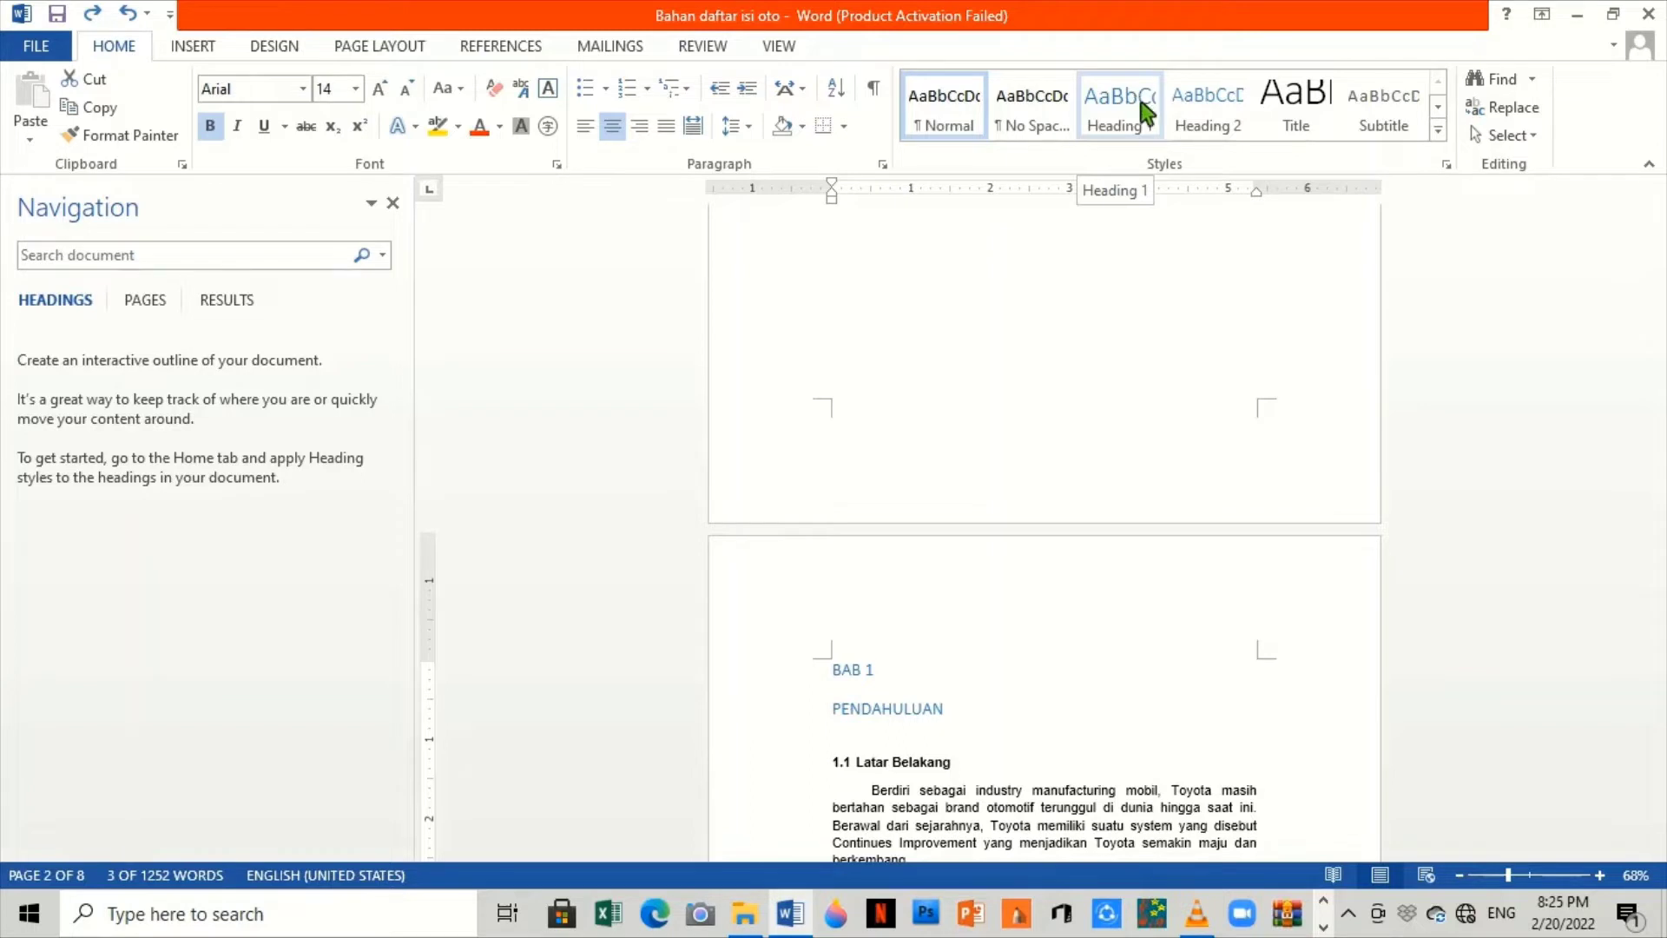
Update Heading 1 to match BAB 1 PENDAHULUAN and Heading 2 to match 1.1 Latar Belakang.
right_click(1142, 104)
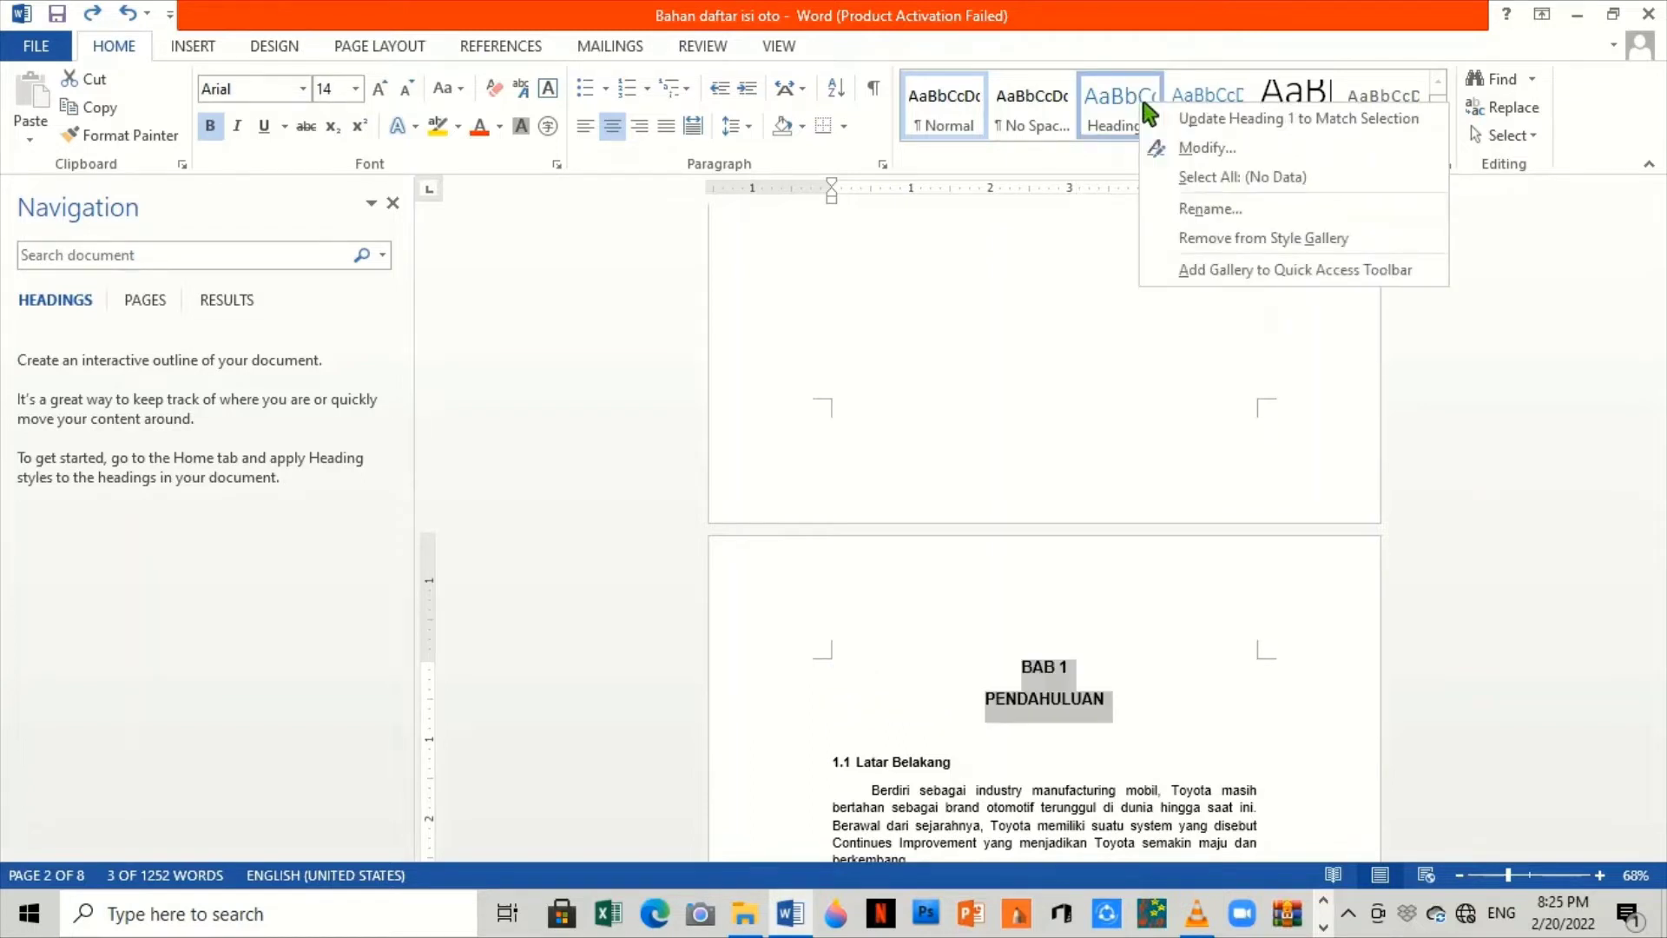
click(1189, 121)
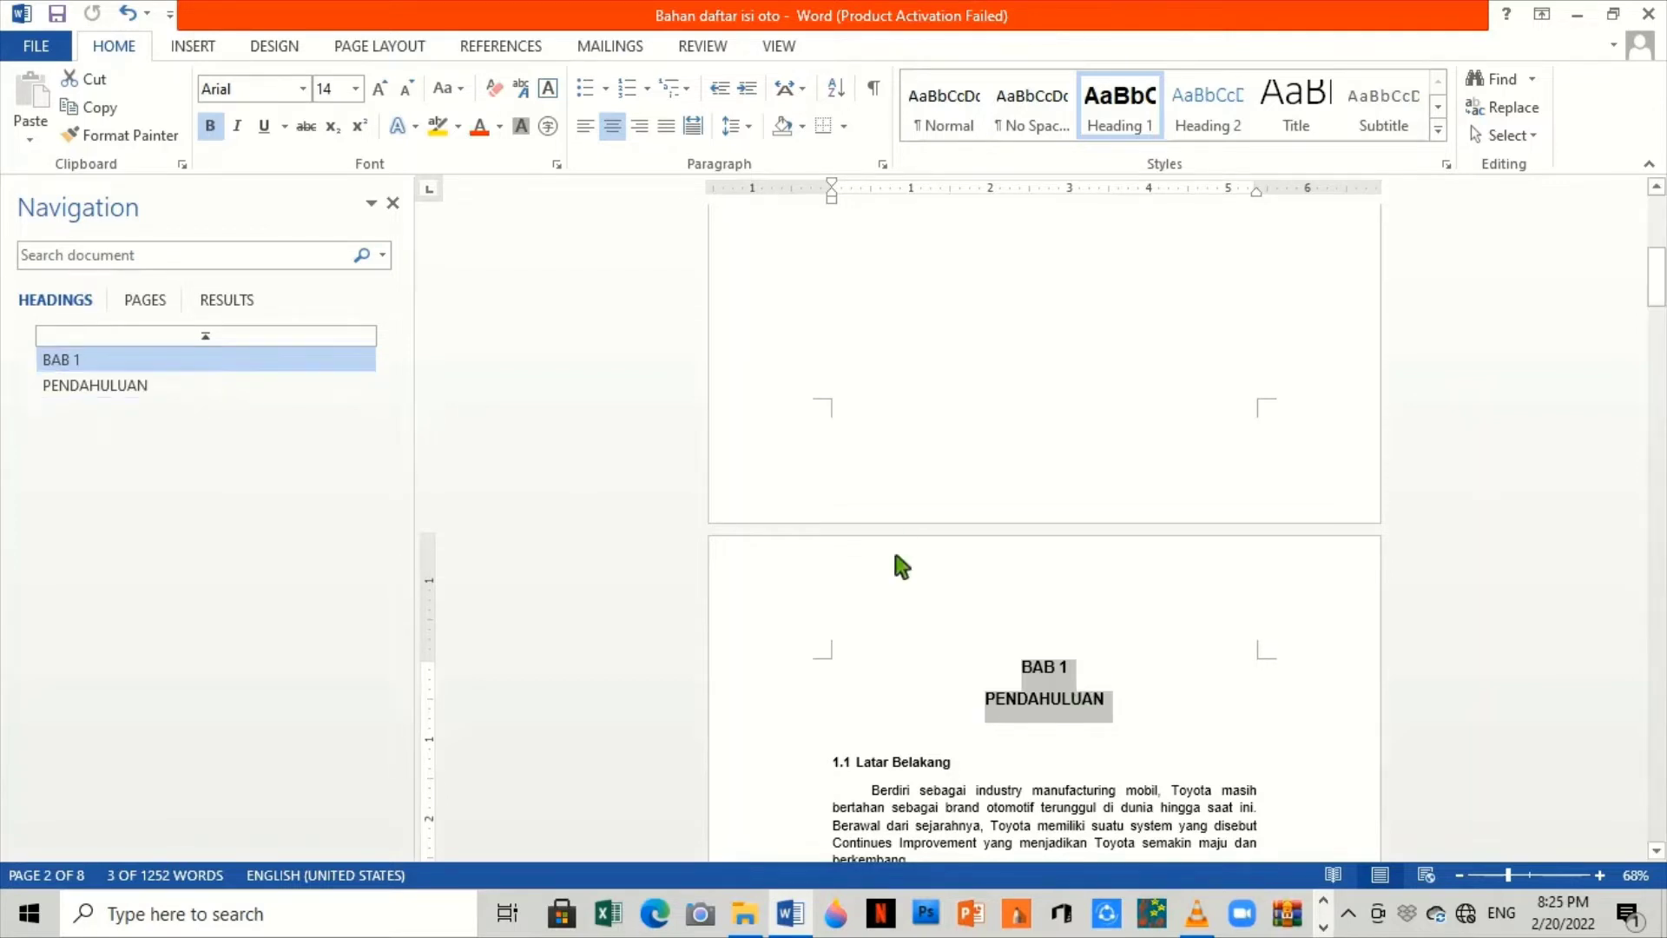
scroll(1085, 598, down, 5)
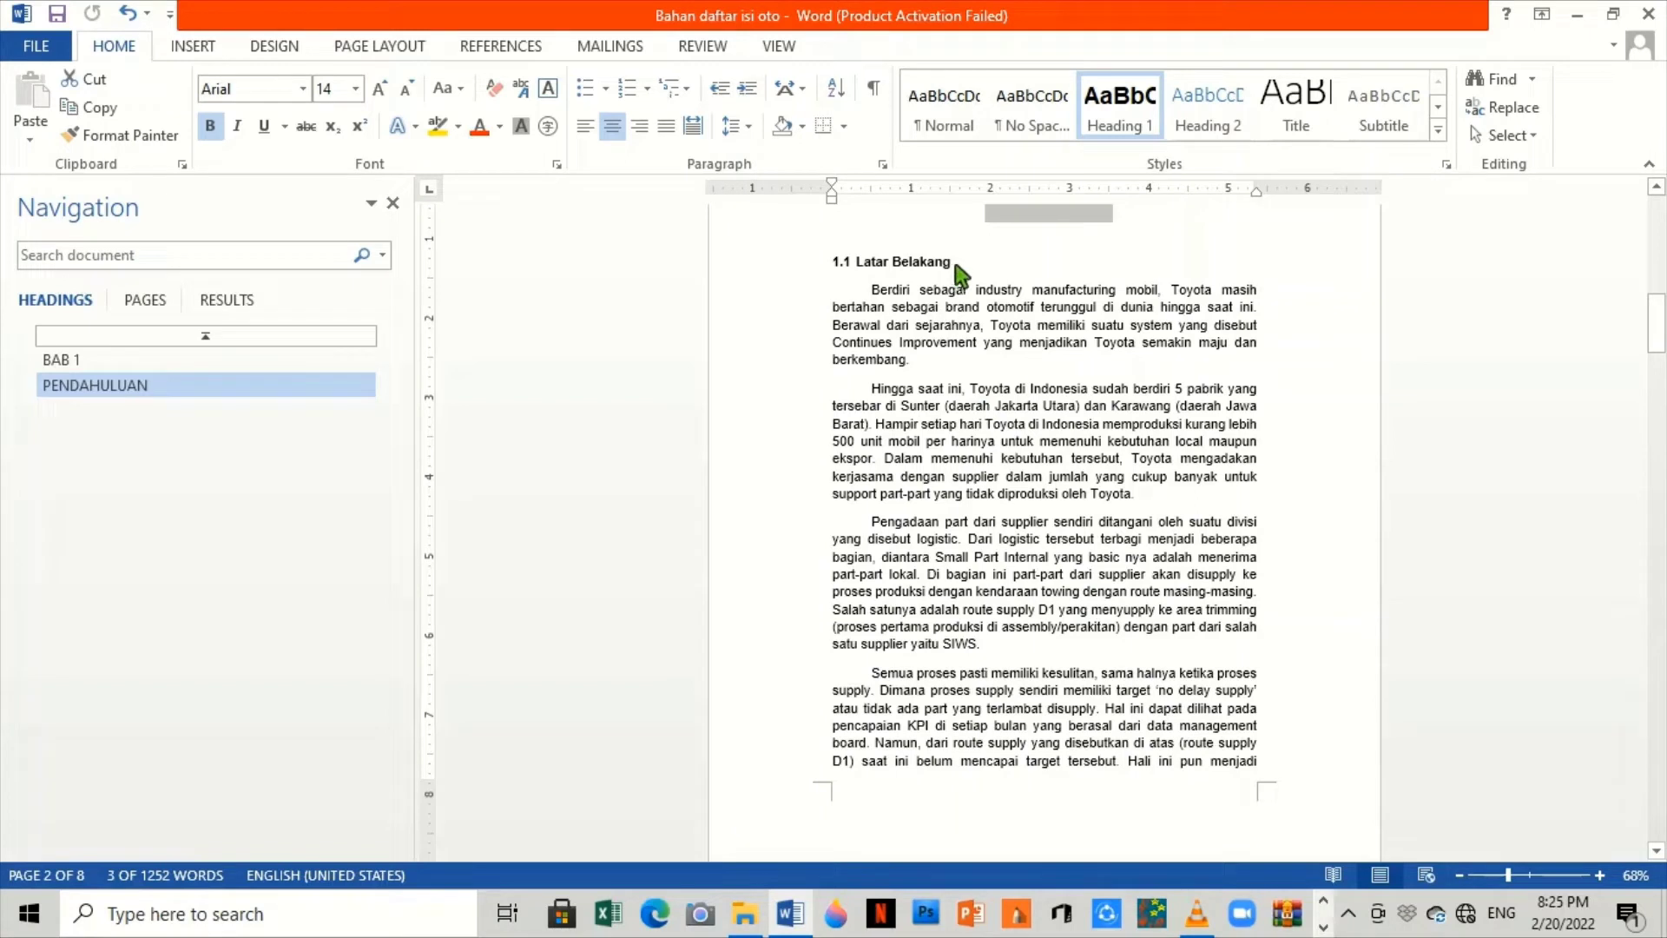
drag(953, 264, 803, 267)
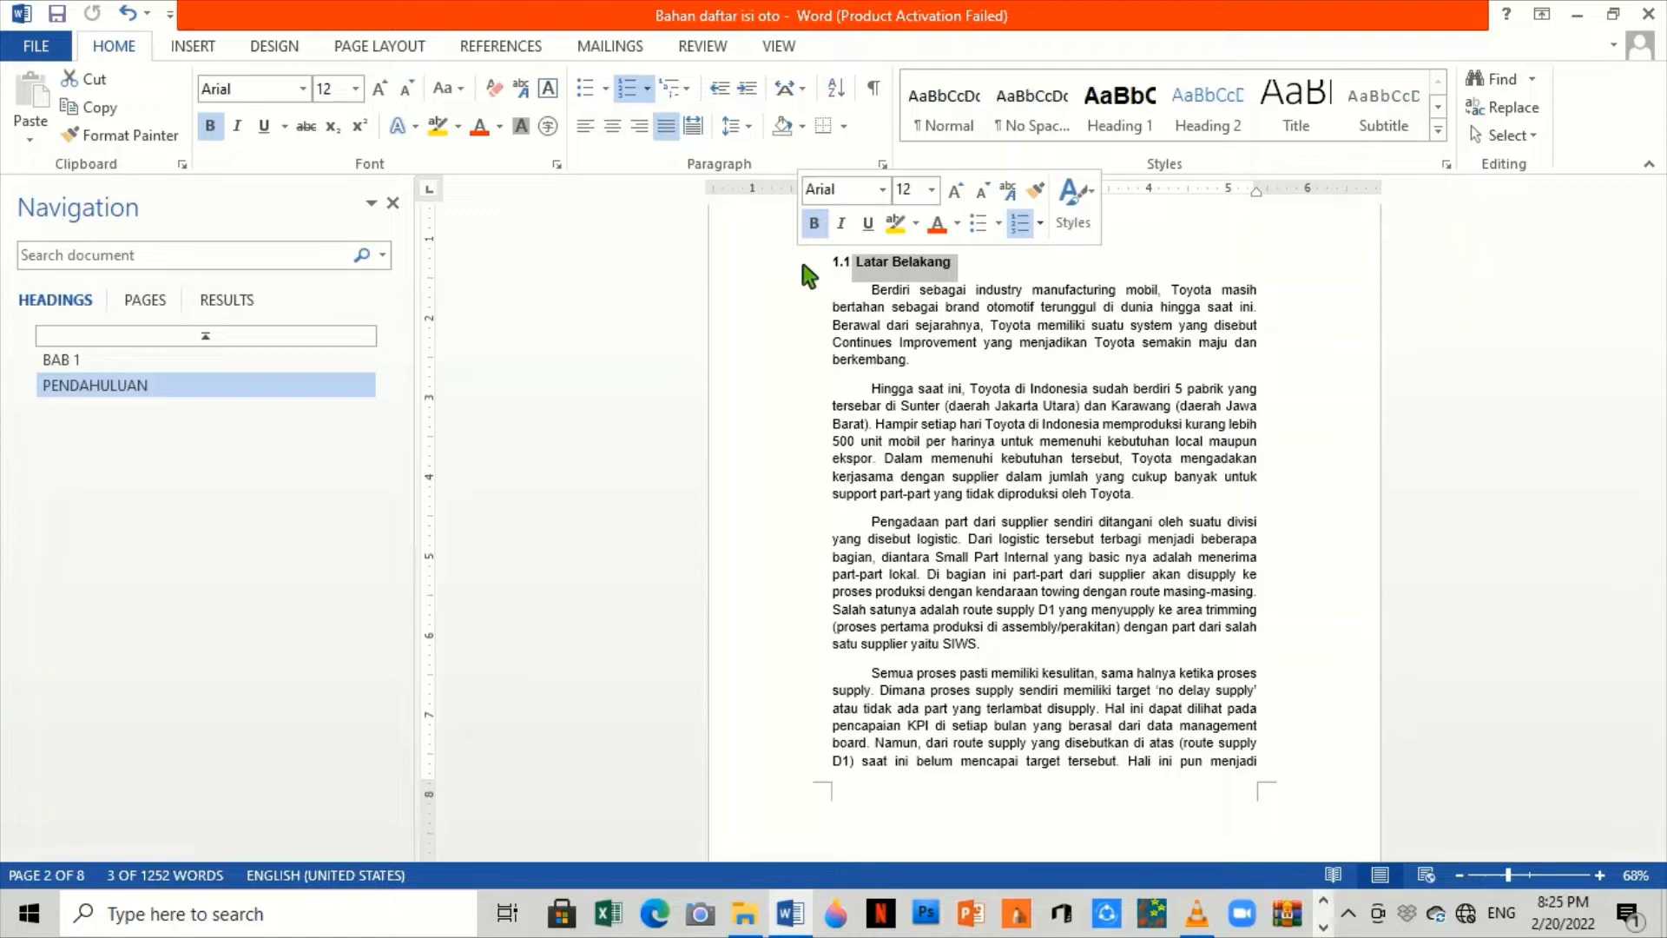
click(1205, 121)
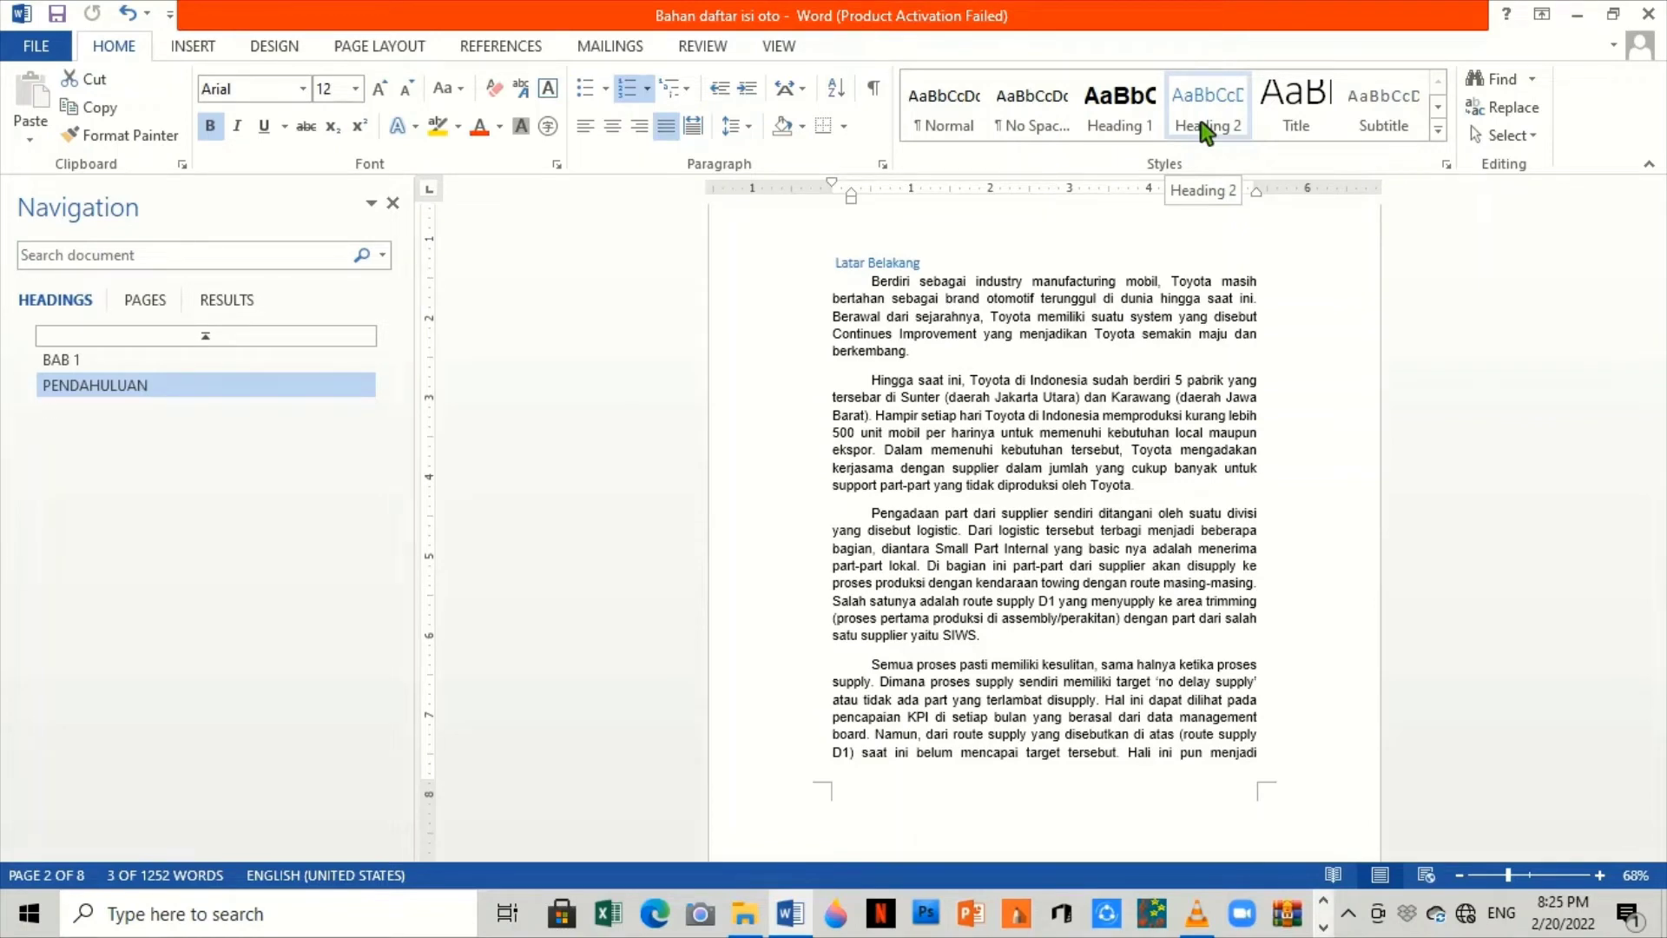
key(ctrl+z)
right_click(1209, 124)
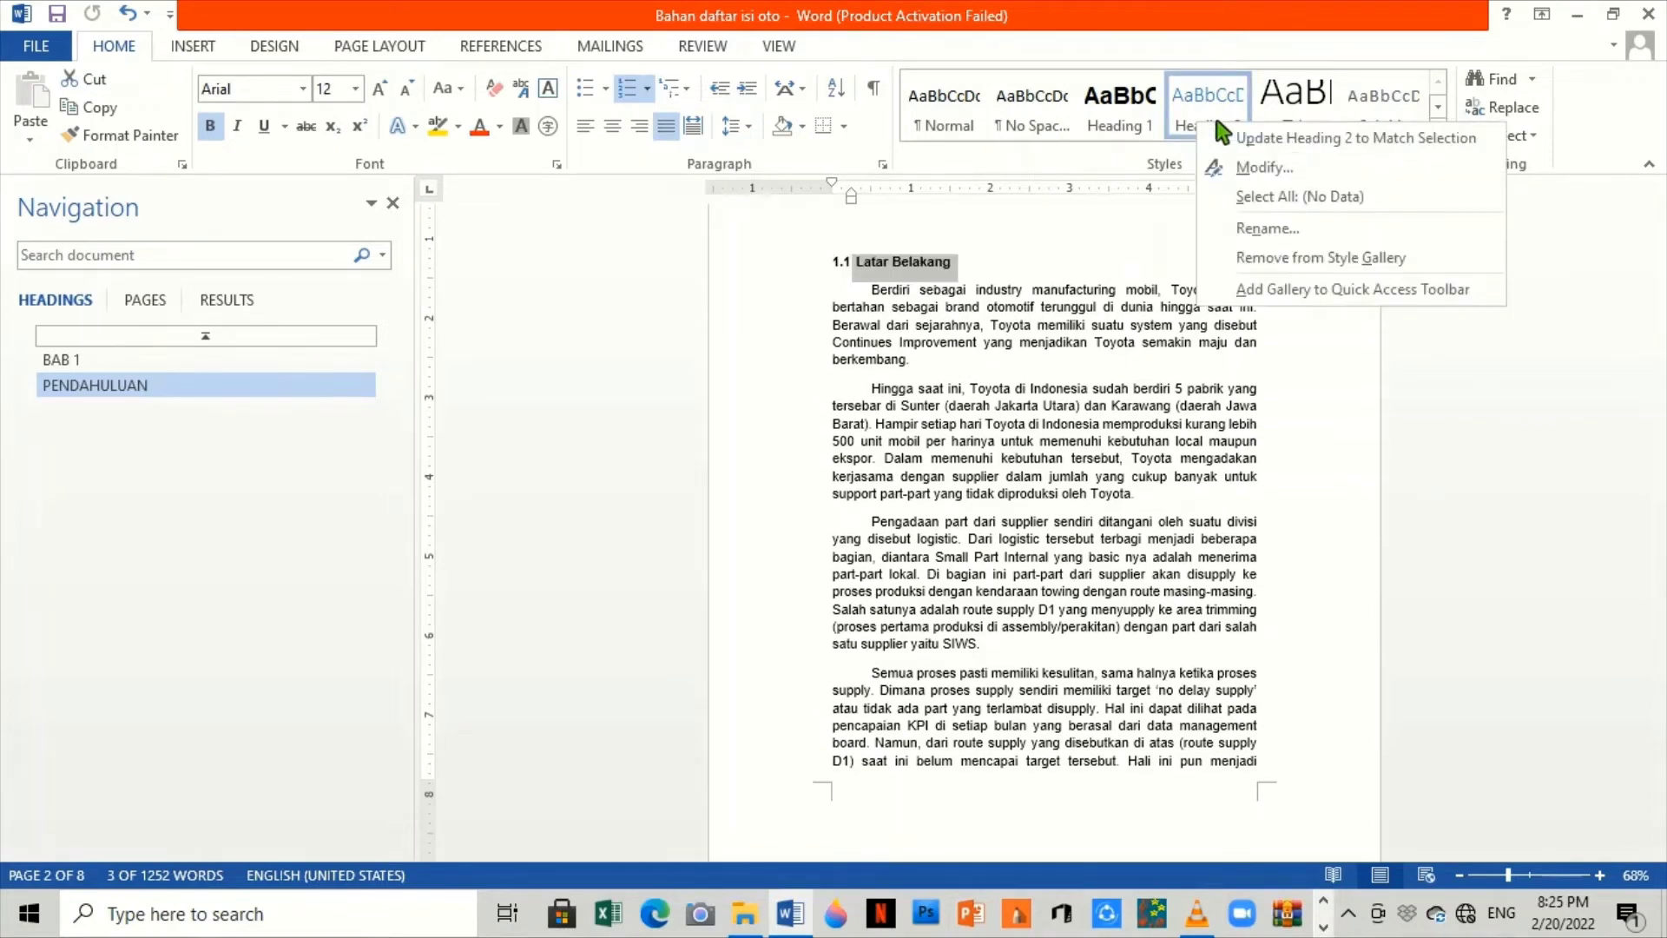
click(1261, 139)
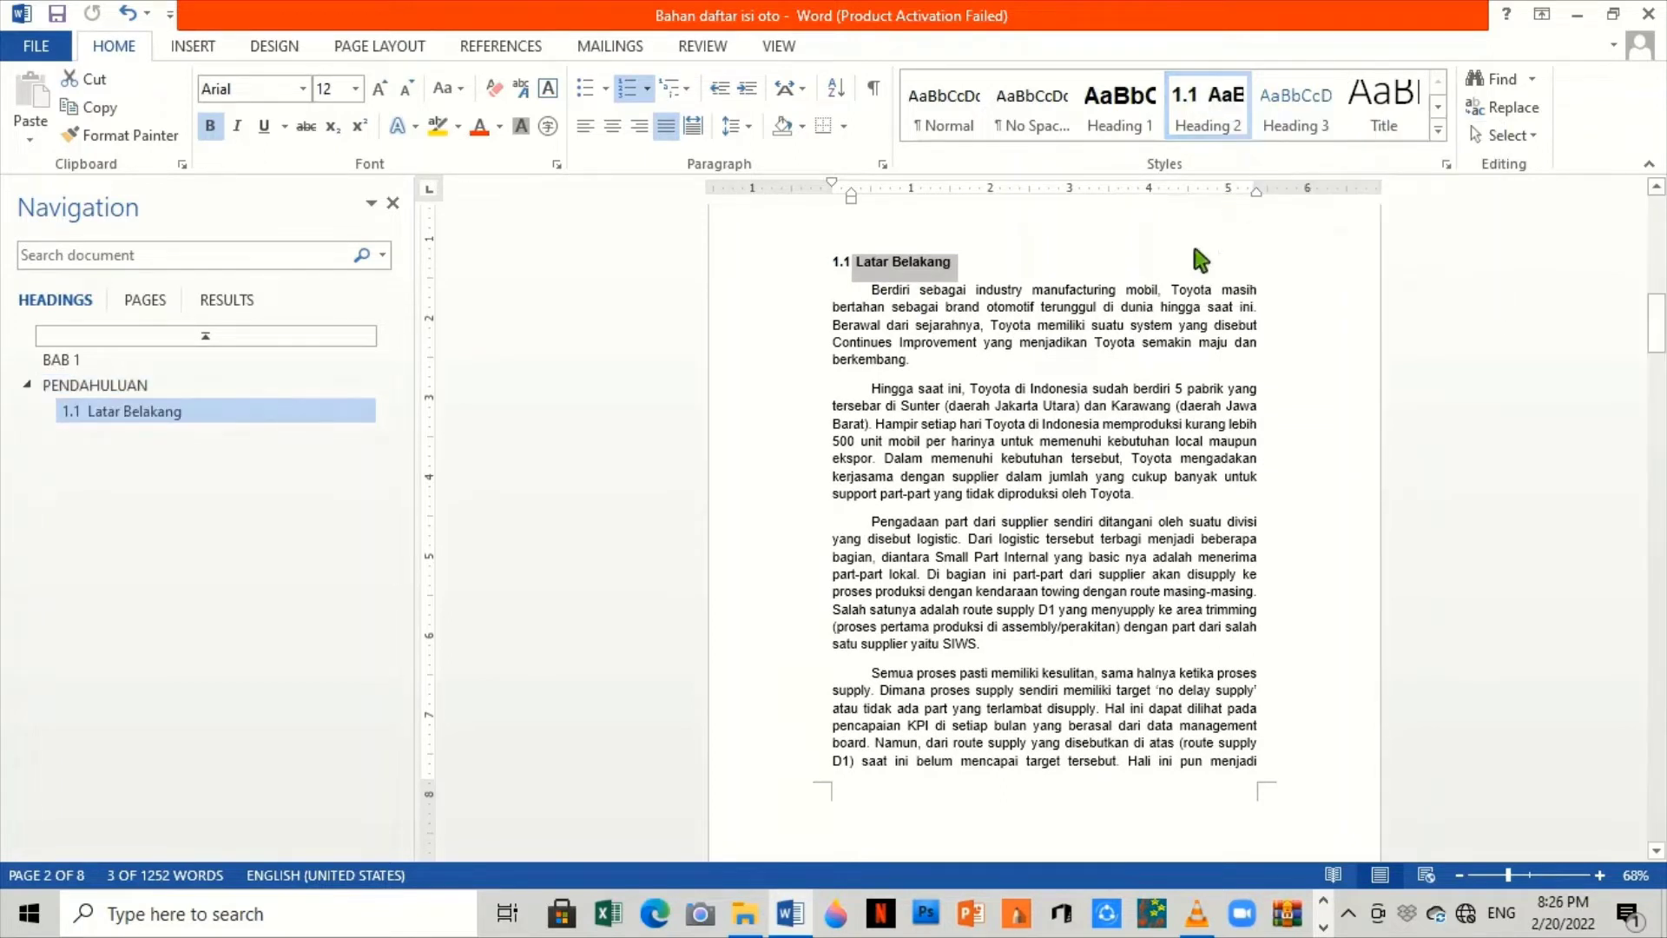
Apply Heading 2 to the 1.2 Permasalahan and 1.3 Hipotesis subheadings.
click(1029, 408)
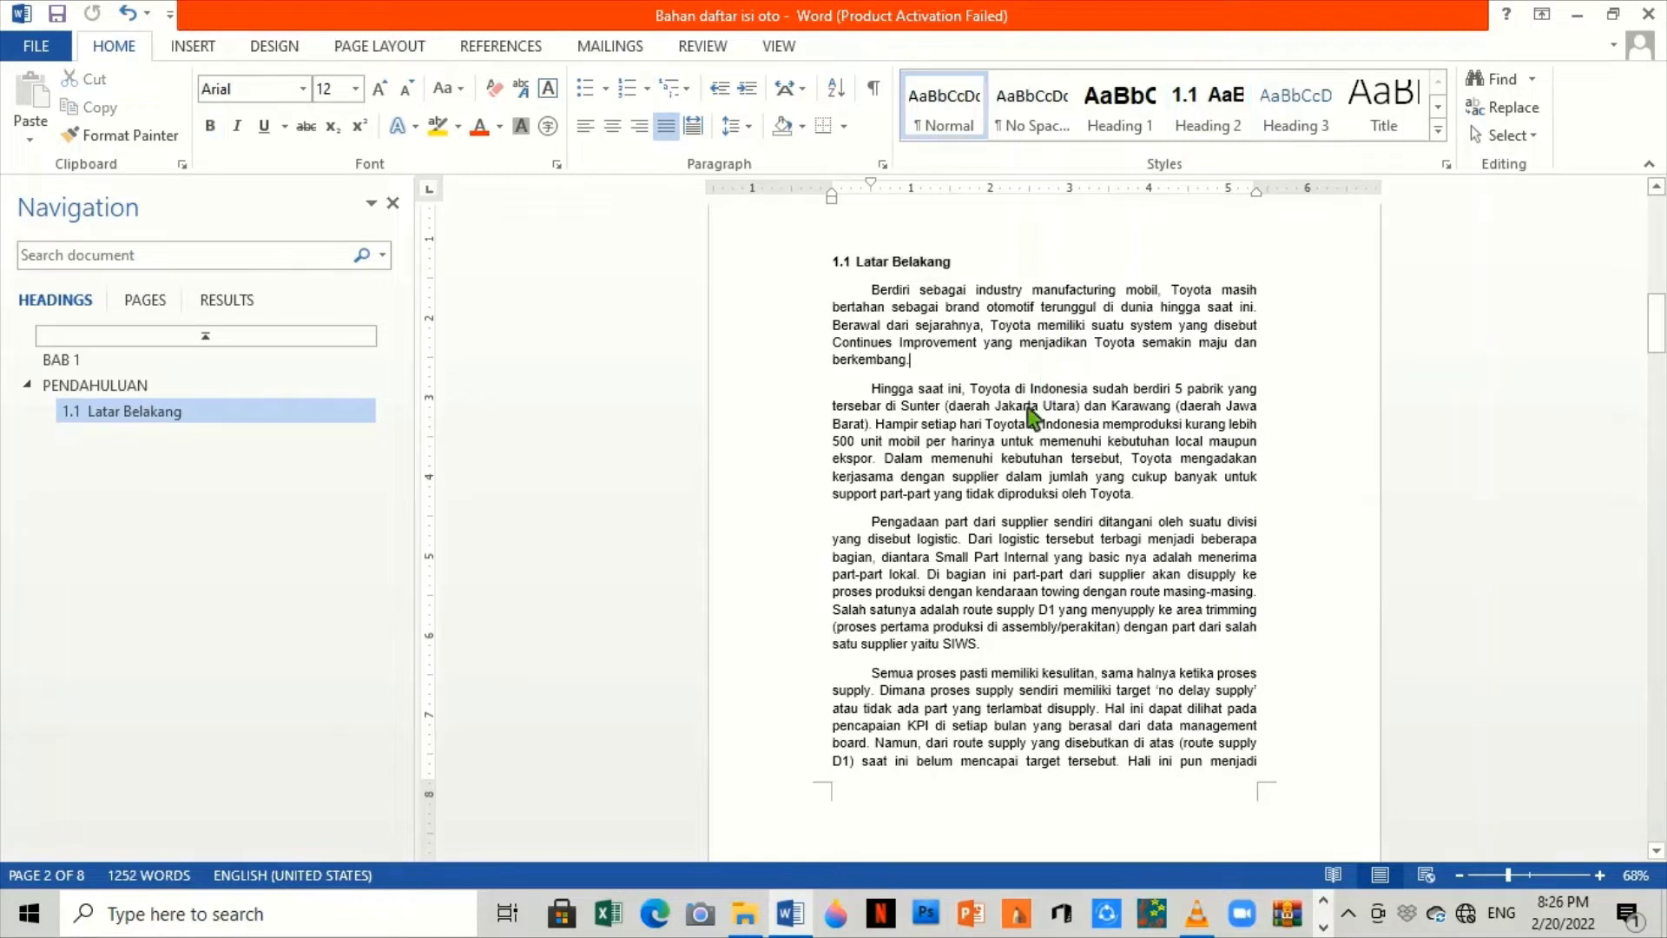
scroll(1020, 408, down, 5)
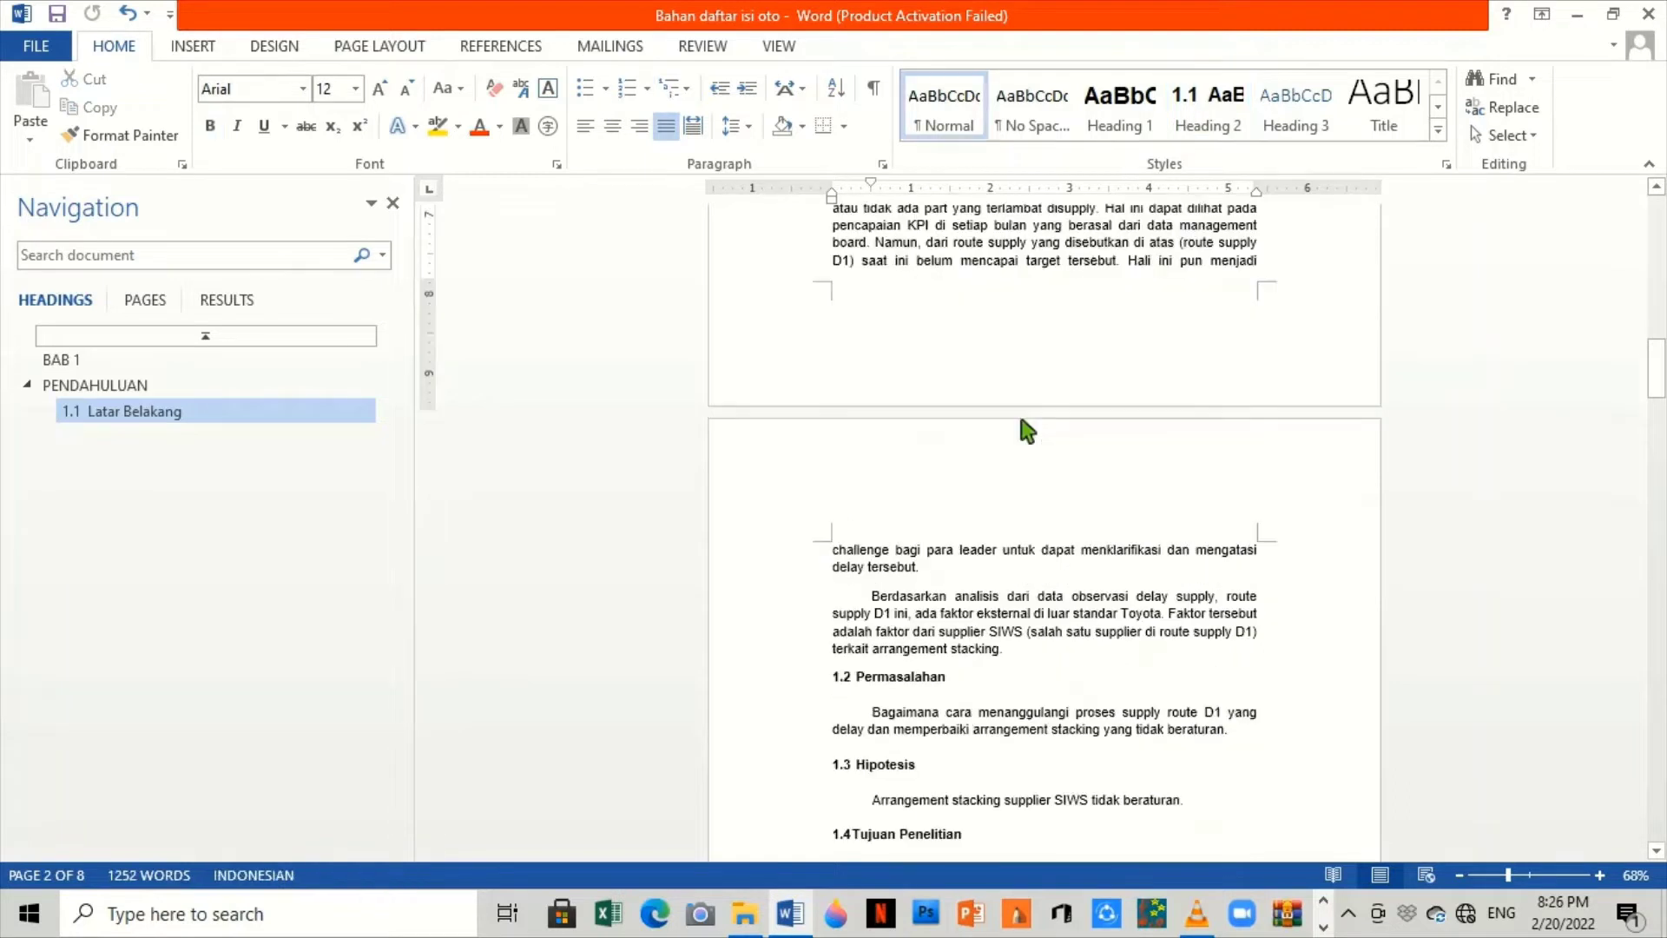
click(949, 678)
drag(948, 677, 856, 679)
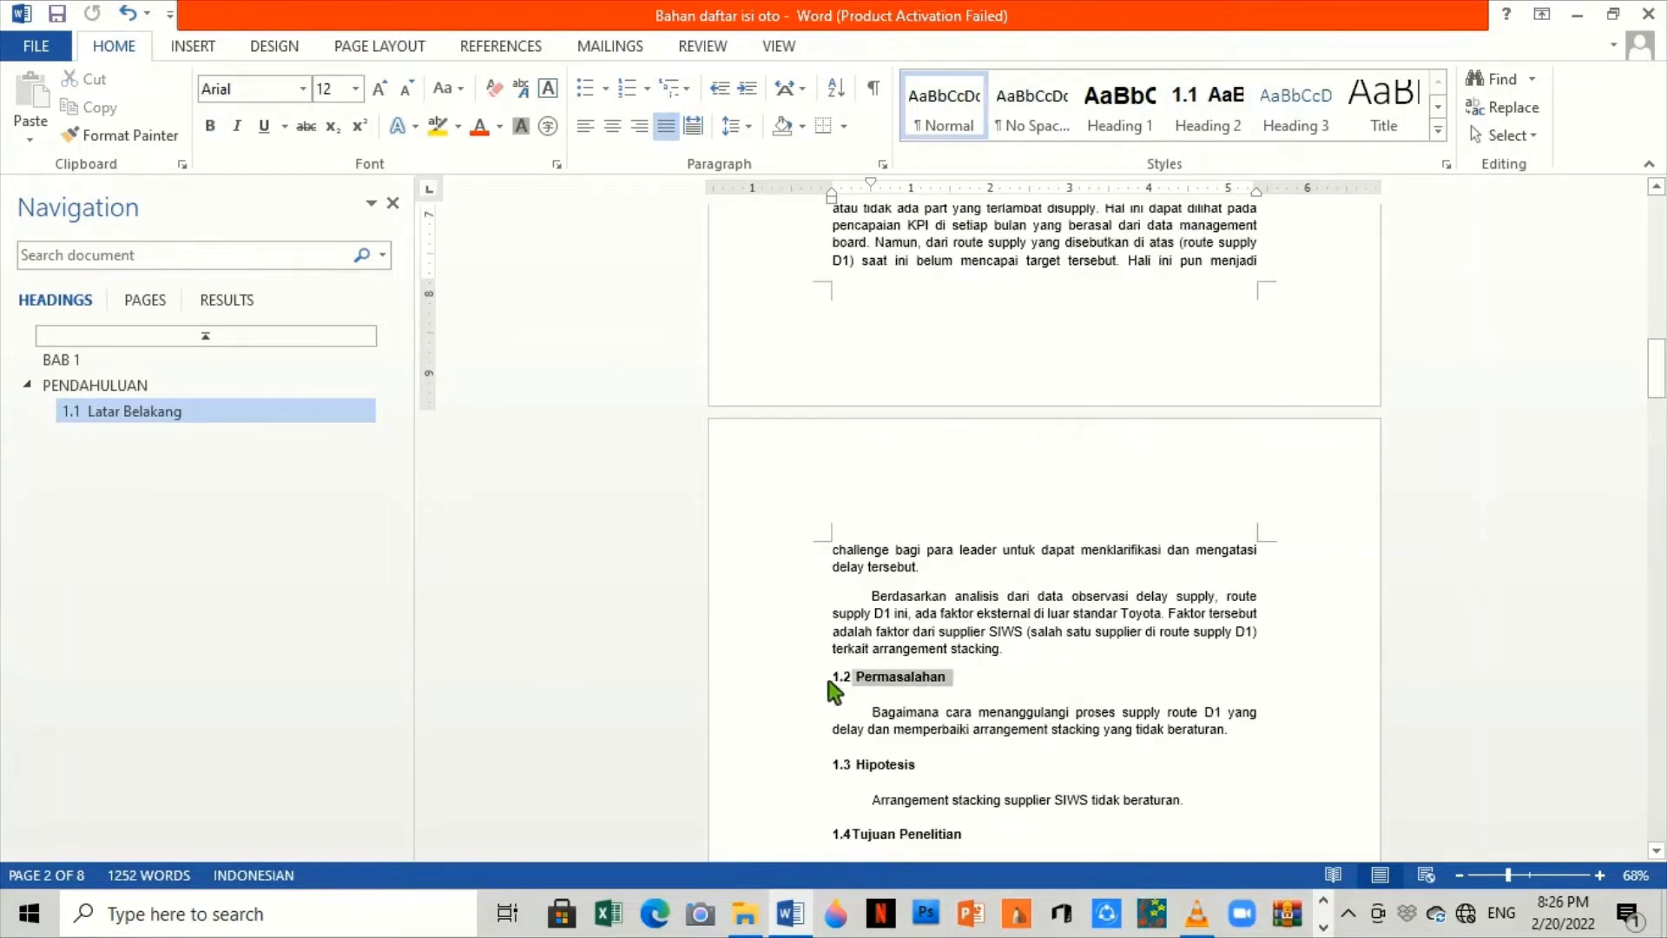
click(1225, 129)
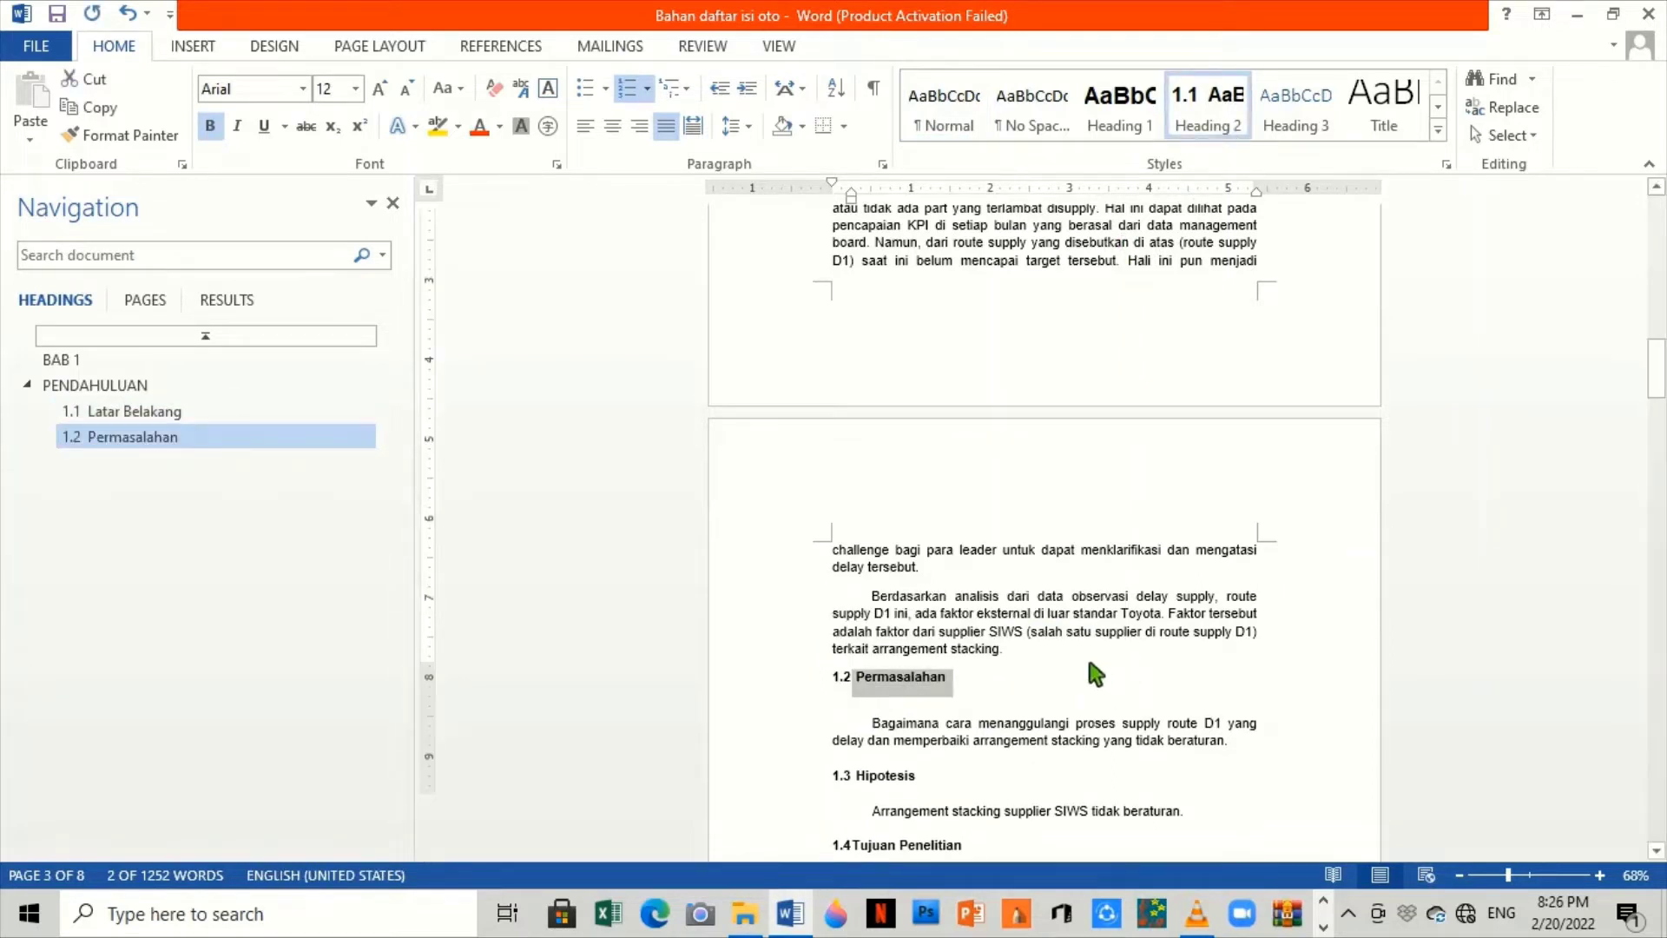
scroll(1086, 651, down, 5)
mouse_move(920, 276)
mouse_down()
mouse_move(842, 297)
mouse_move(920, 276)
mouse_up()
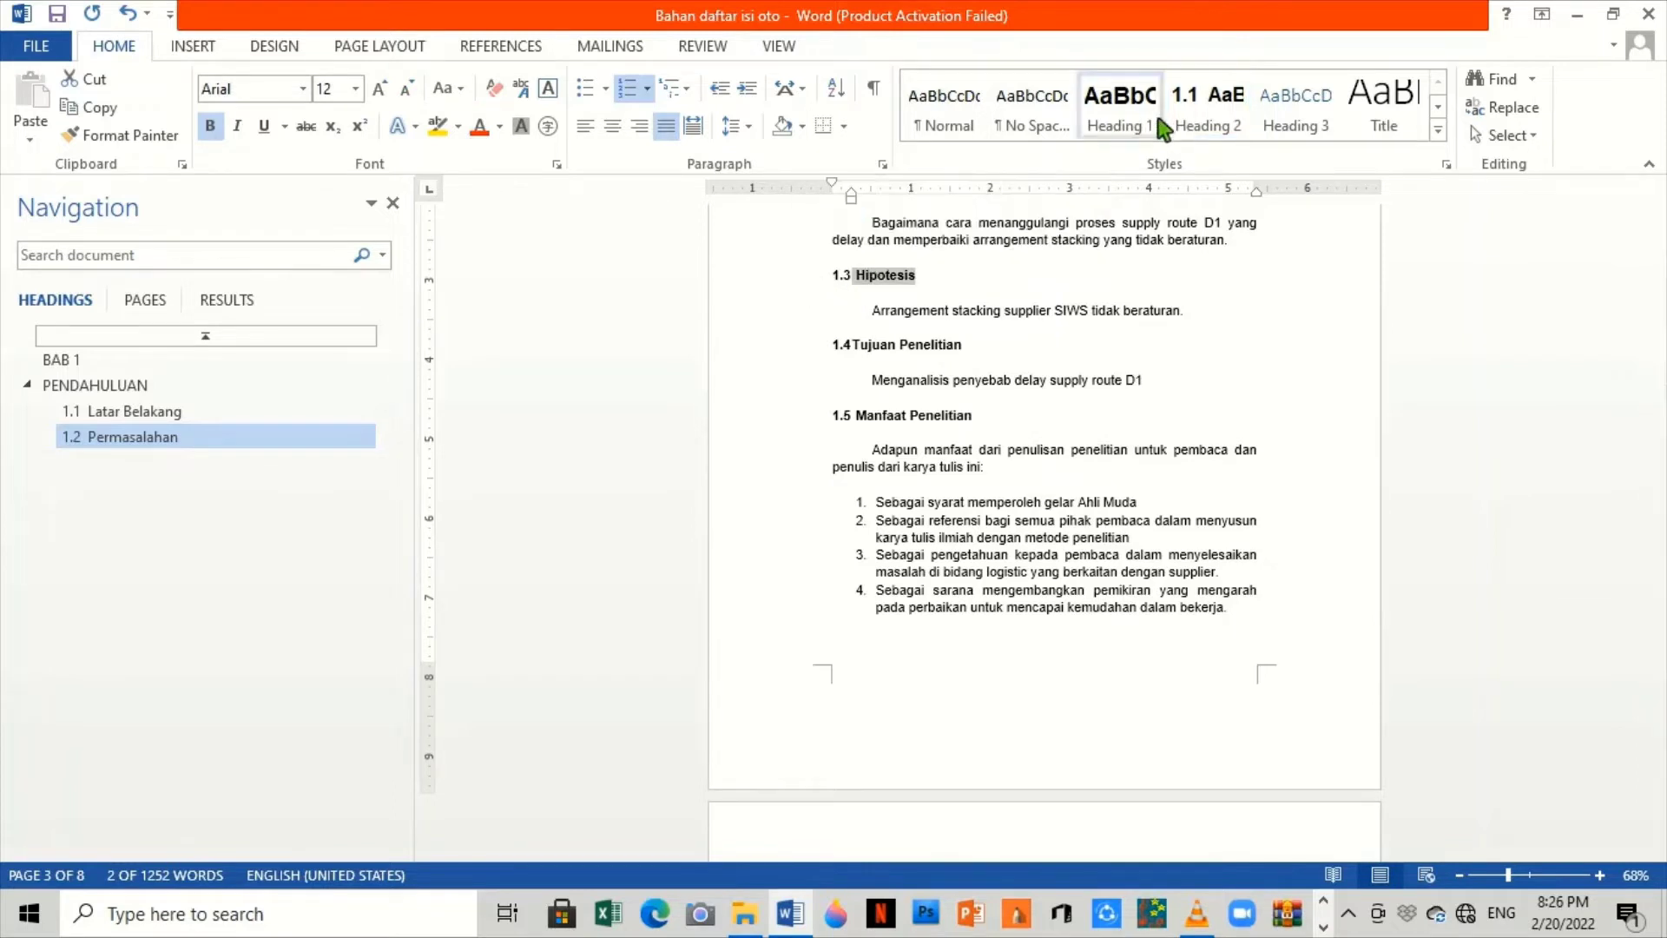
click(1215, 122)
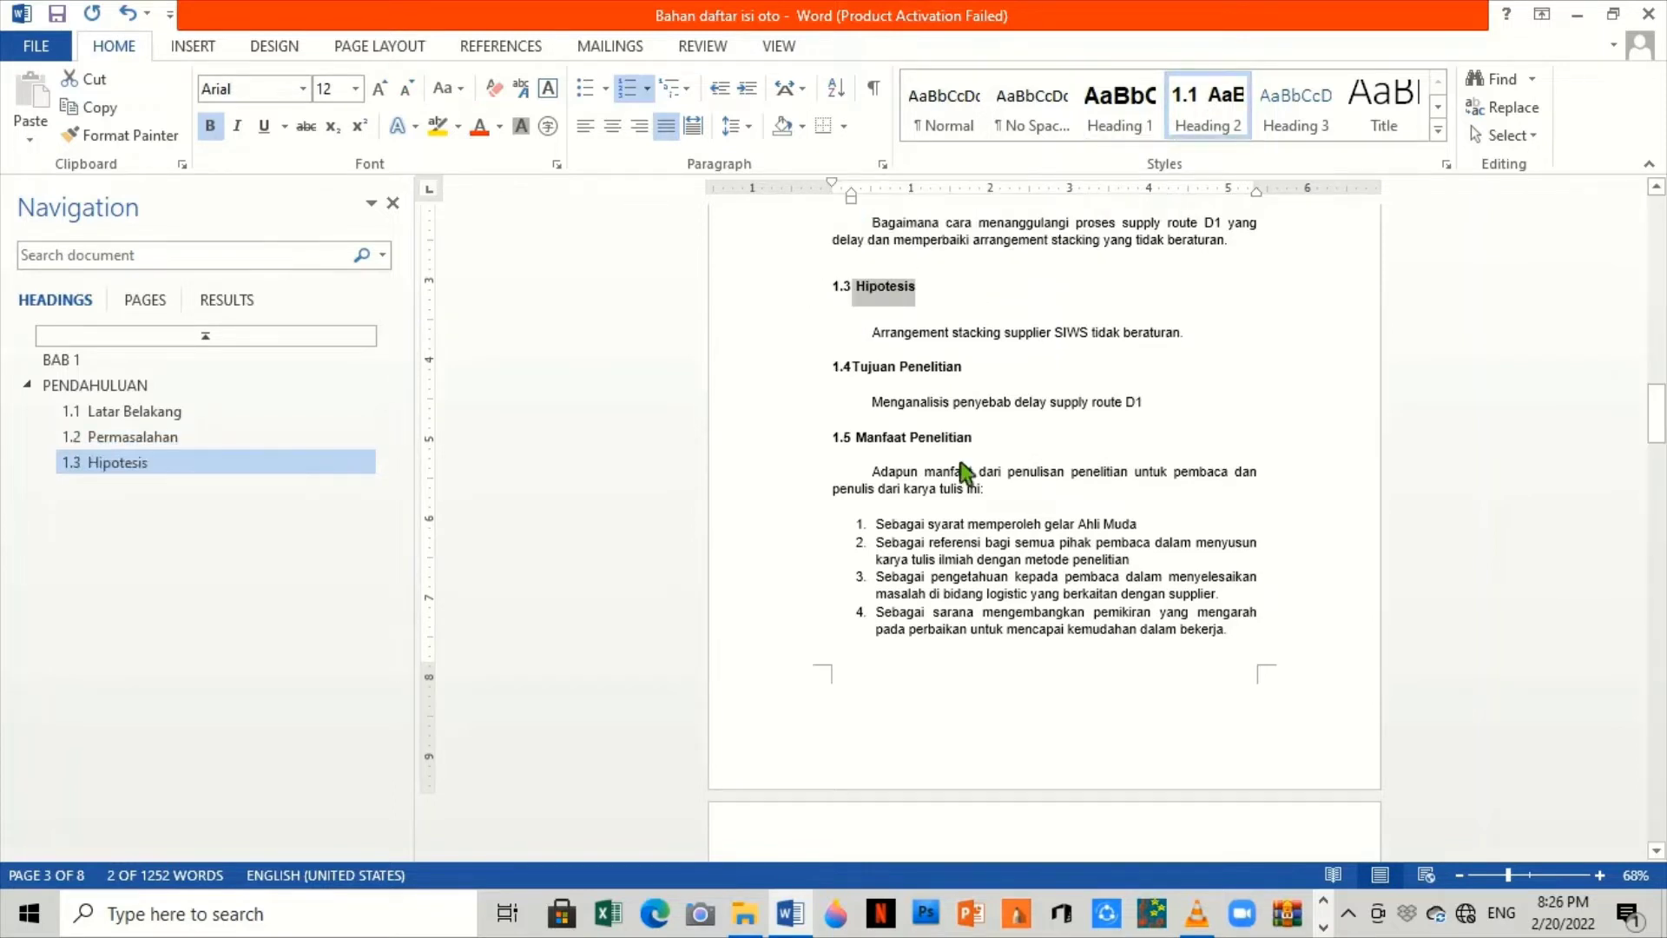
Apply Heading 2 to 1.4 Tujuan Penelitian and 1.5 Manfaat Penelitian, then move to page 5.
click(968, 368)
drag(826, 385, 787, 375)
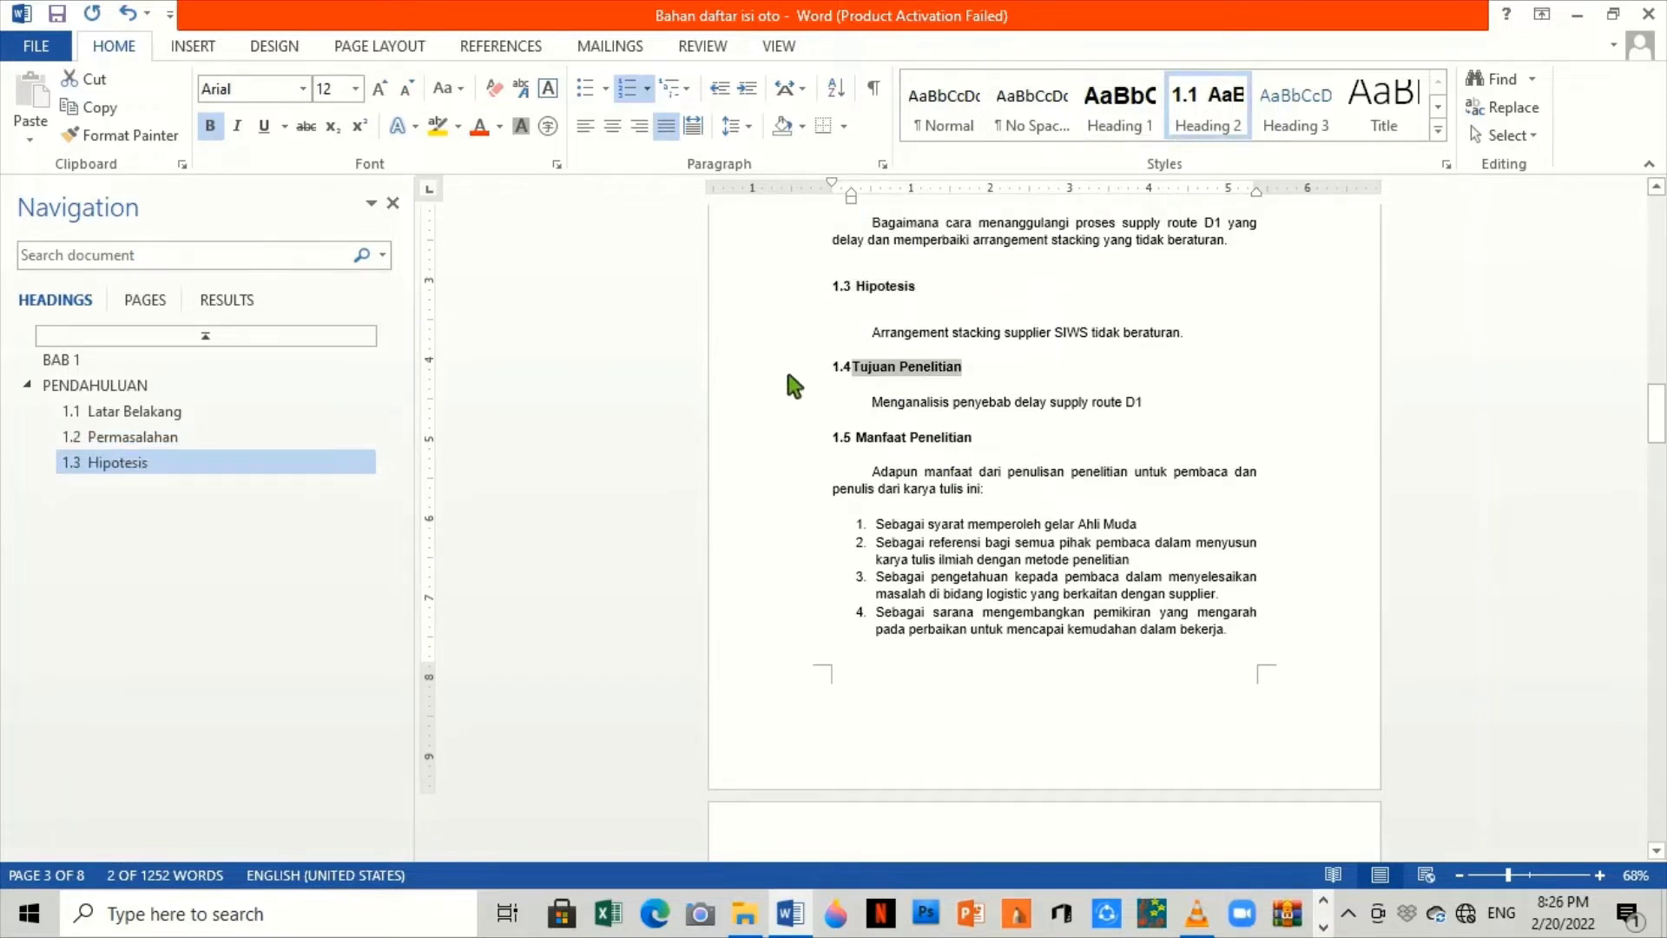
click(1216, 121)
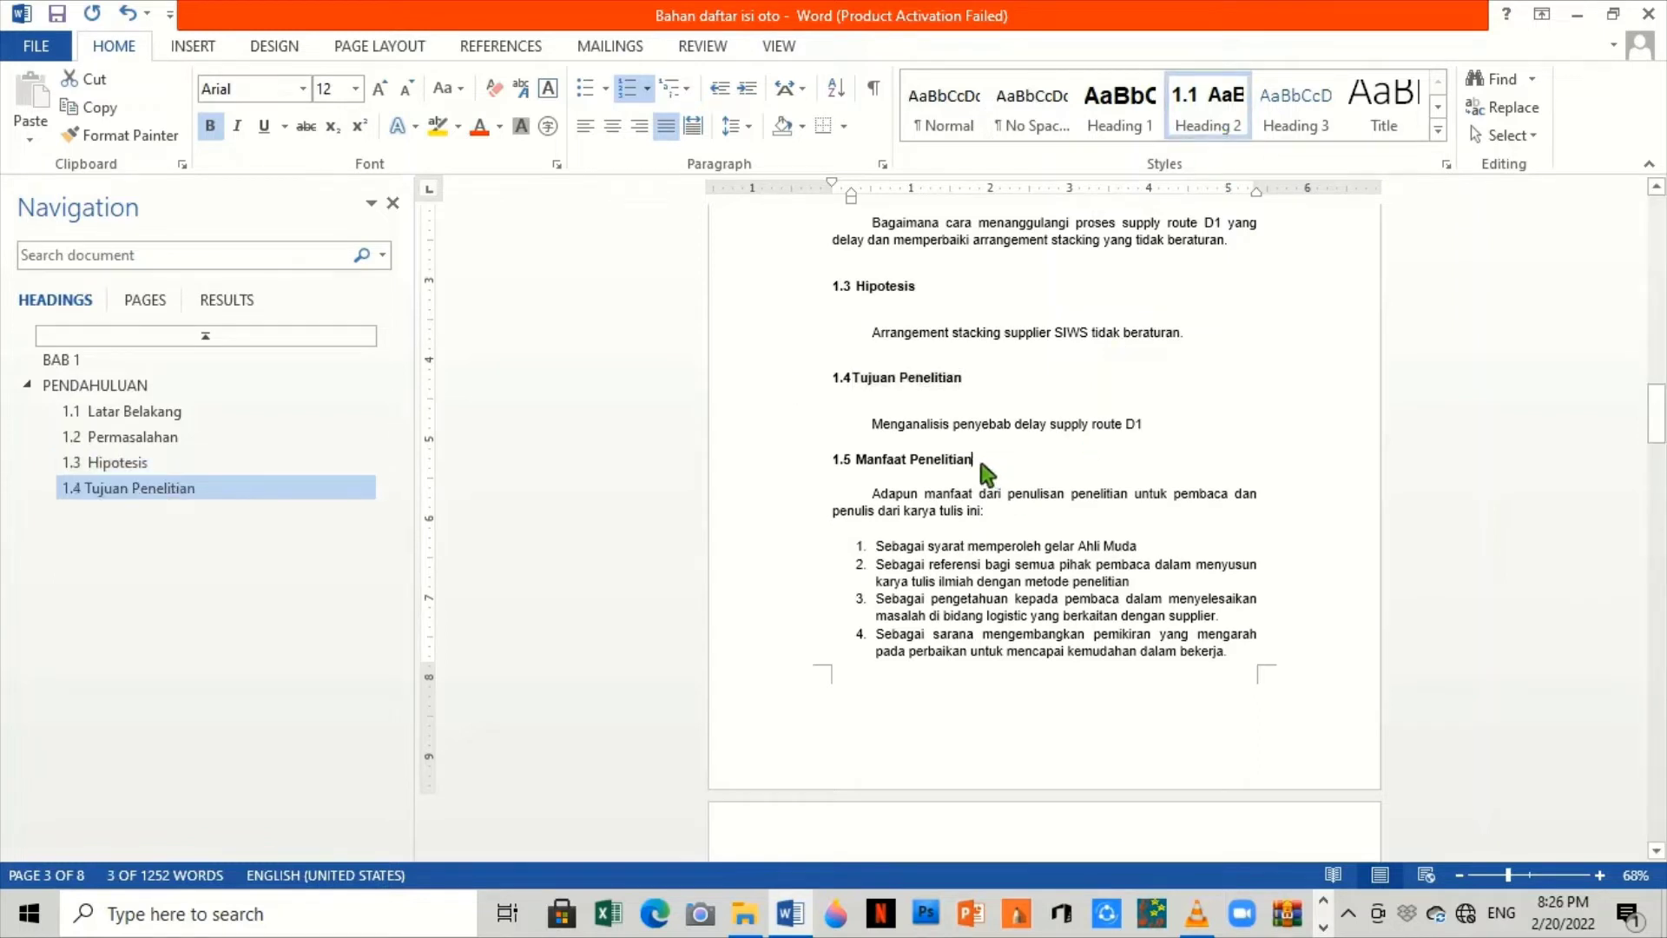
drag(974, 460, 829, 462)
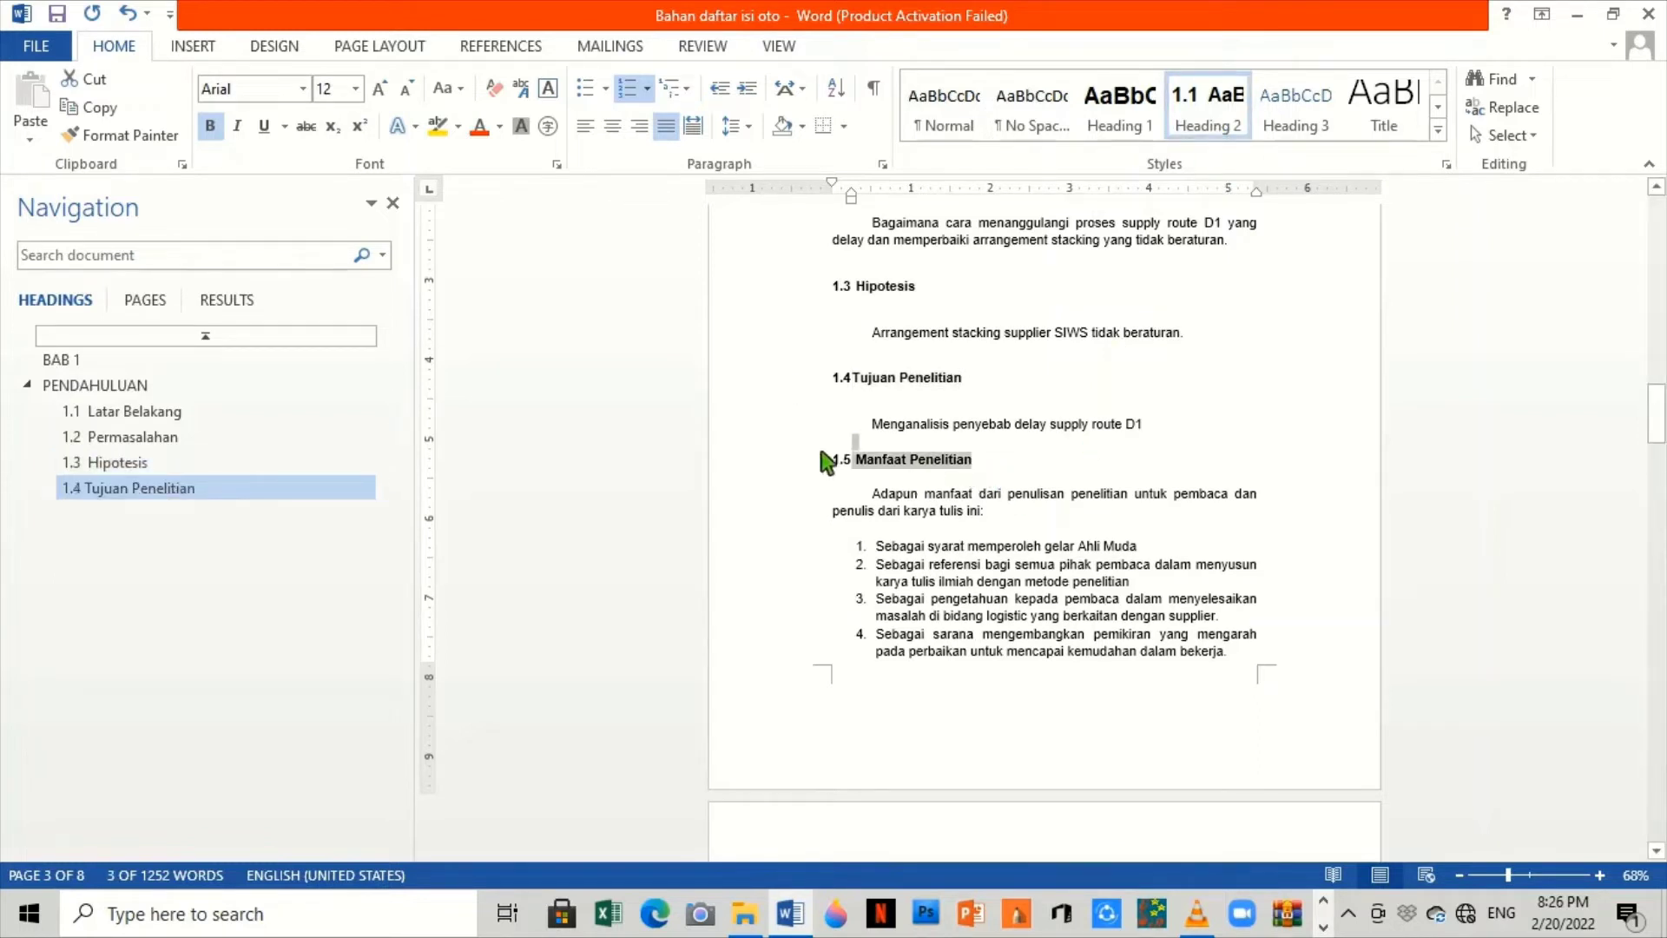
click(978, 467)
drag(870, 473, 849, 476)
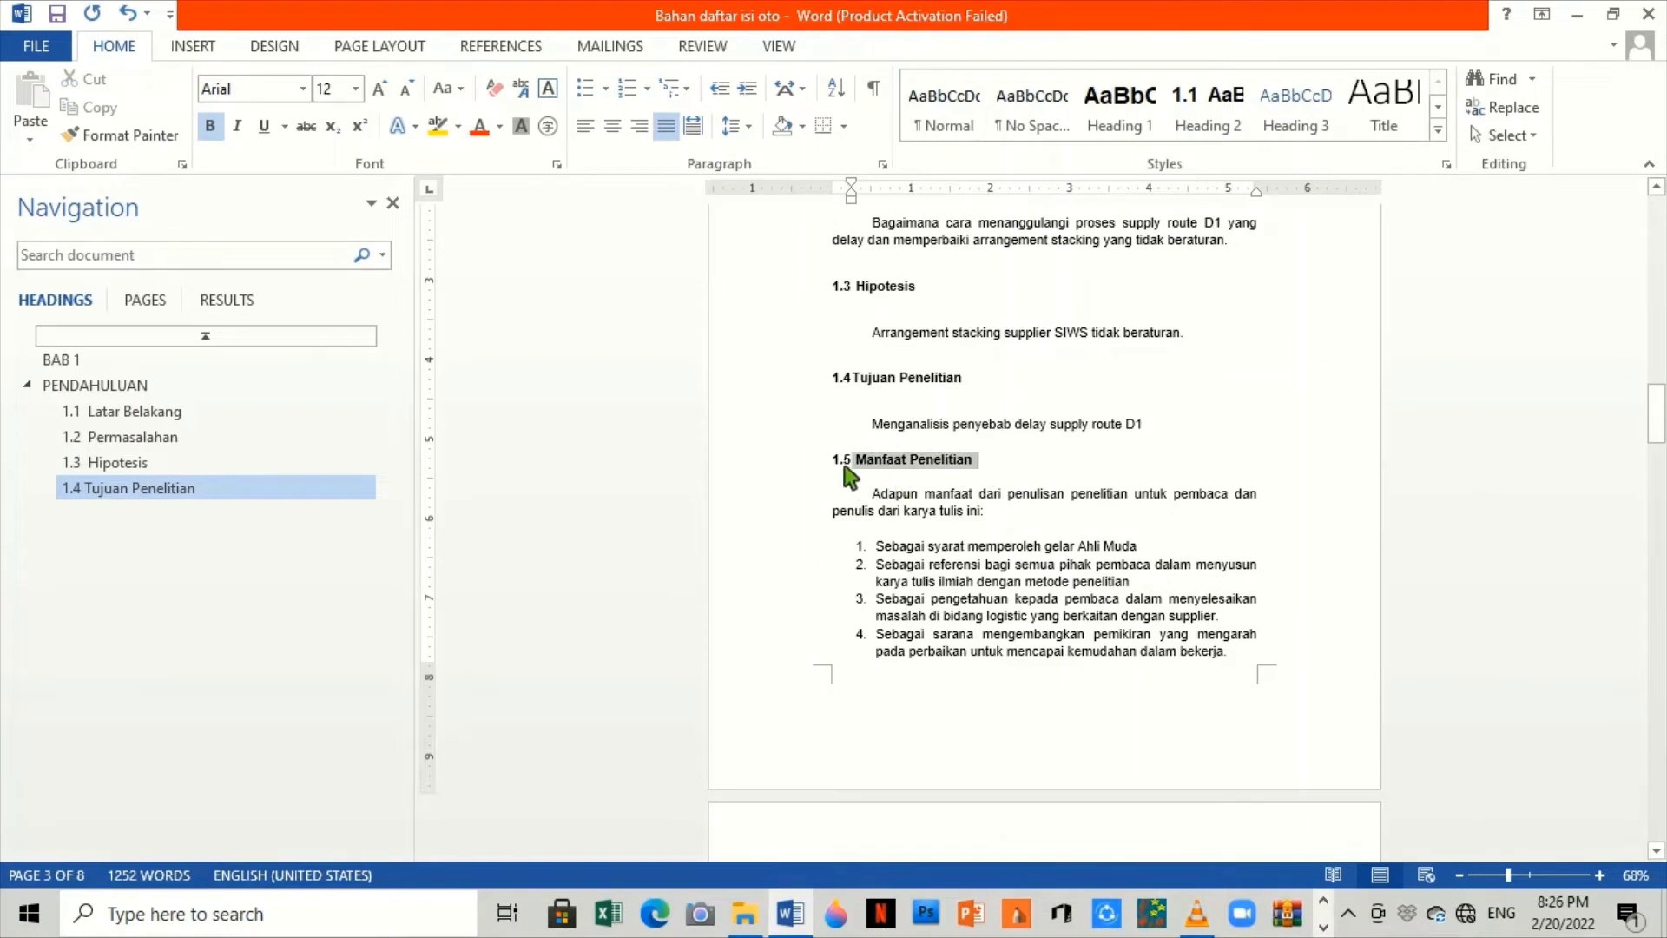
click(1232, 121)
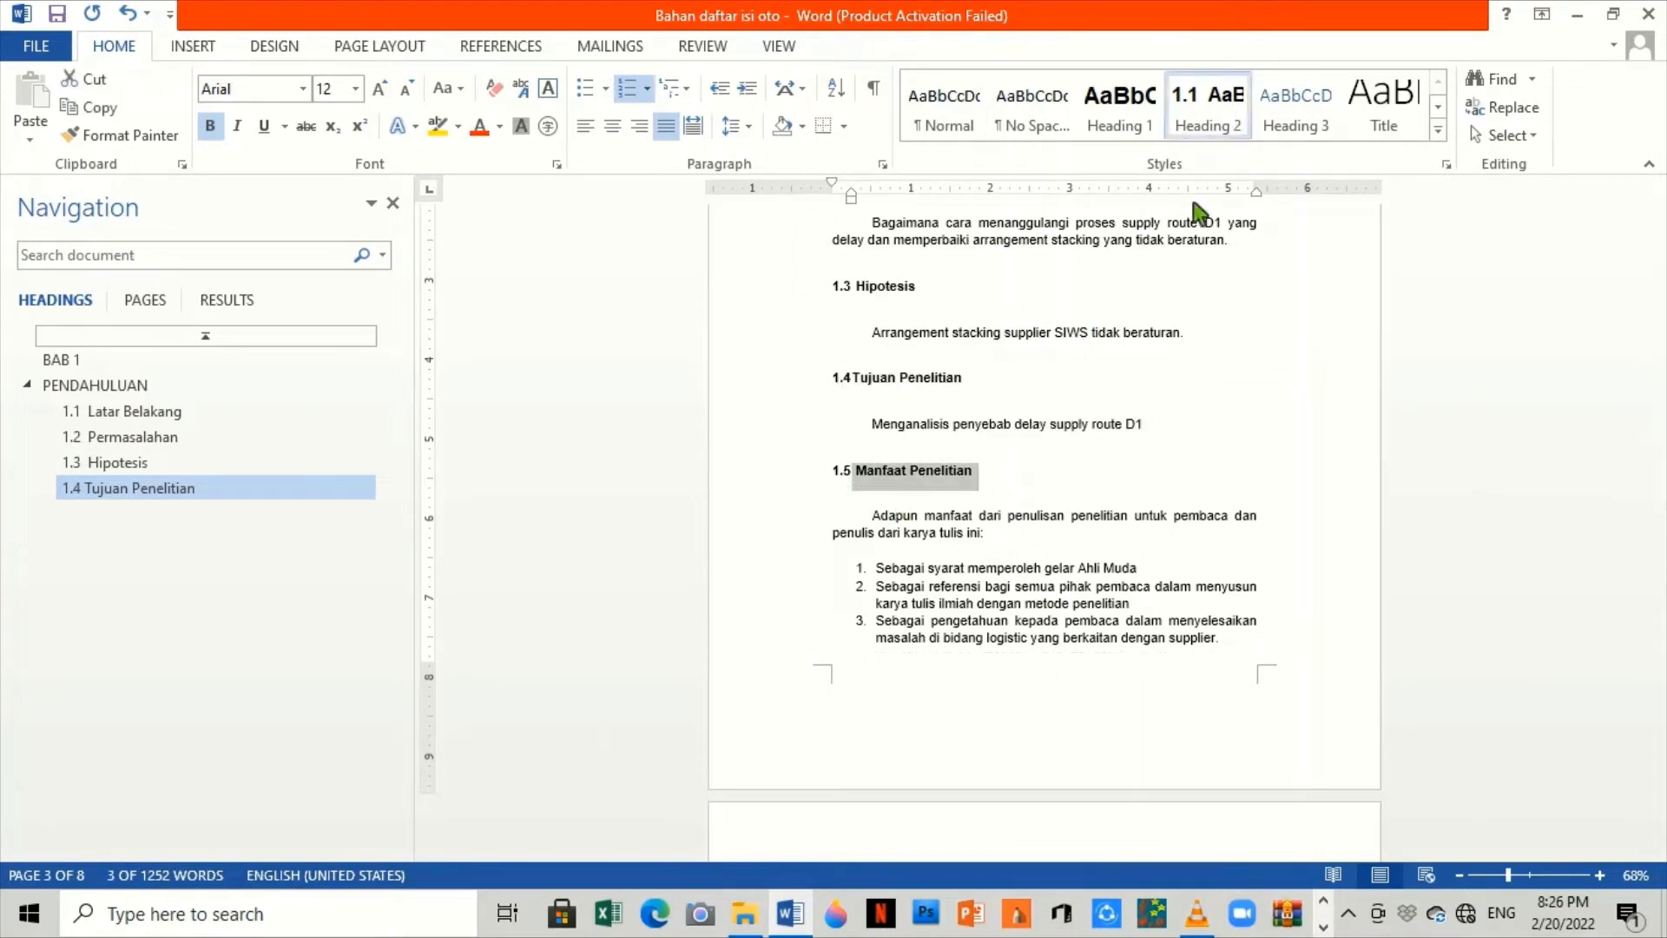
scroll(1092, 445, down, 5)
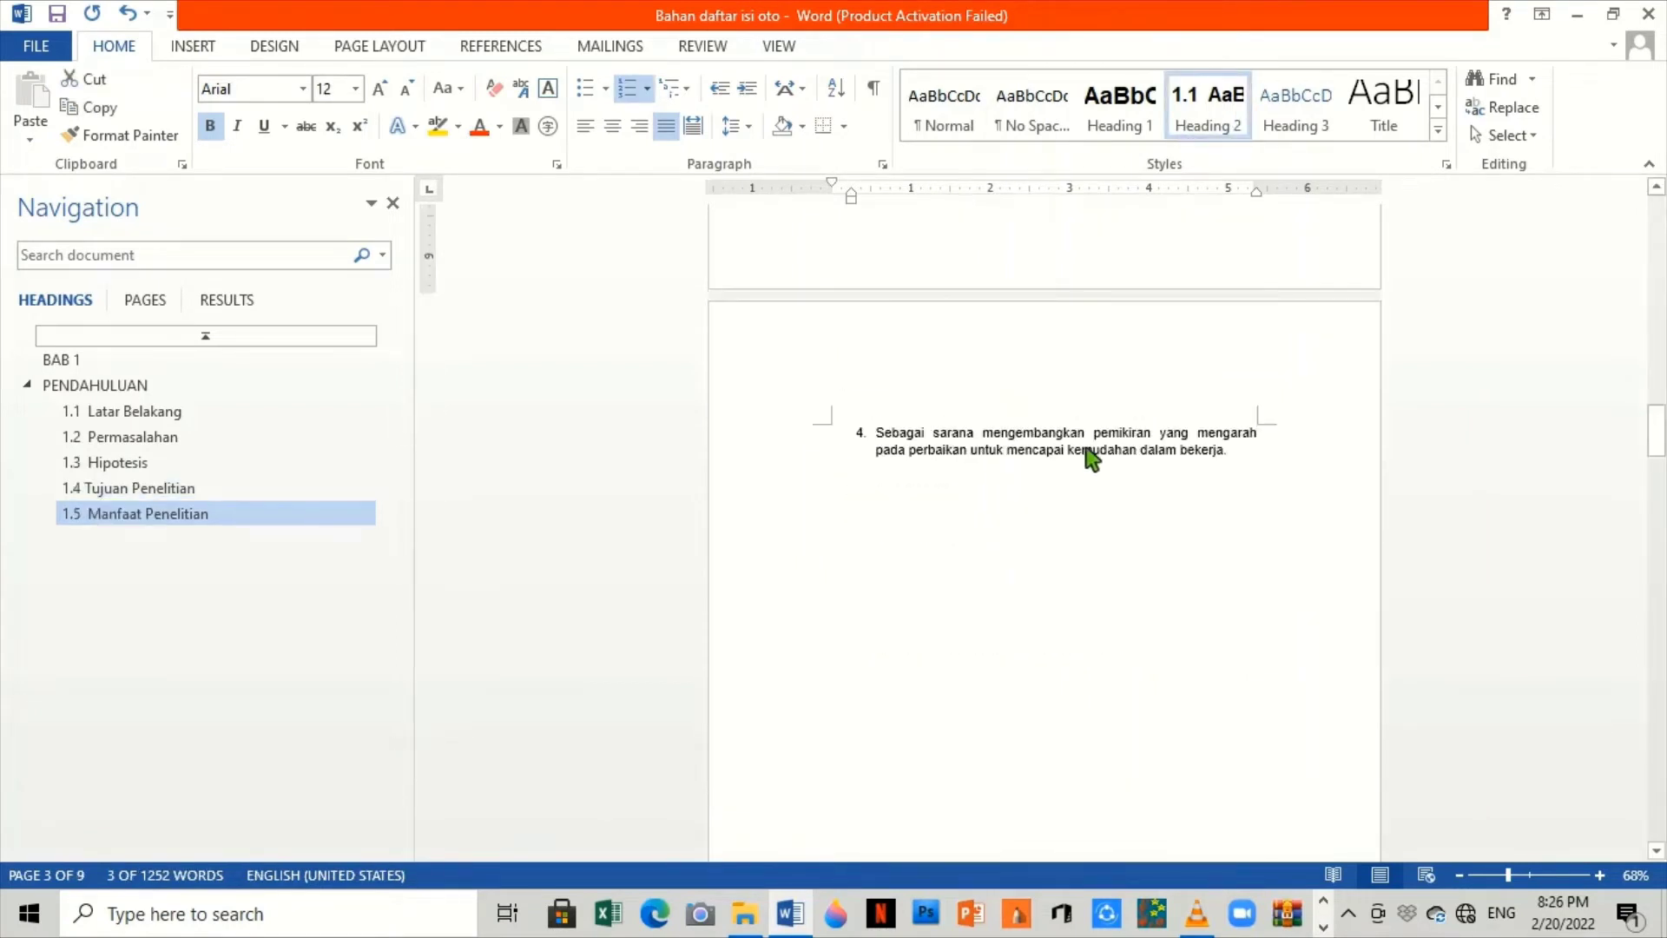
scroll(1093, 460, down, 5)
scroll(1085, 451, down, 5)
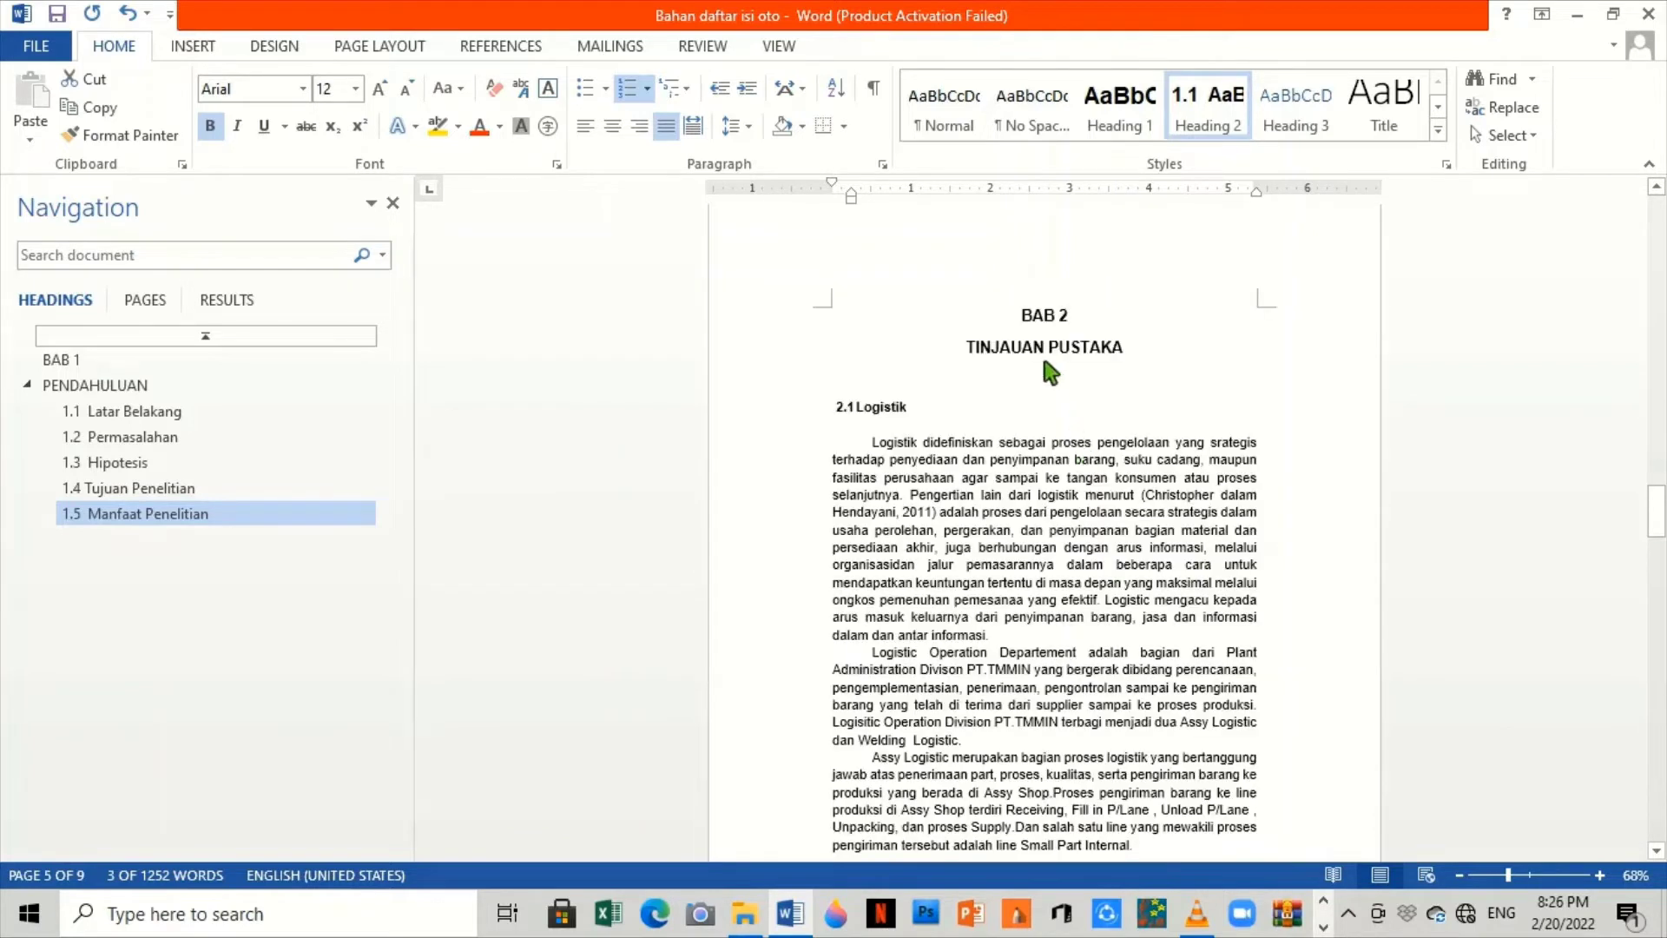
Apply Heading 1 to the BAB 2 / TINJAUAN PUSTAKA title and select the Logistik heading.
mouse_move(1023, 316)
mouse_down()
mouse_move(1076, 318)
mouse_move(1136, 367)
mouse_up()
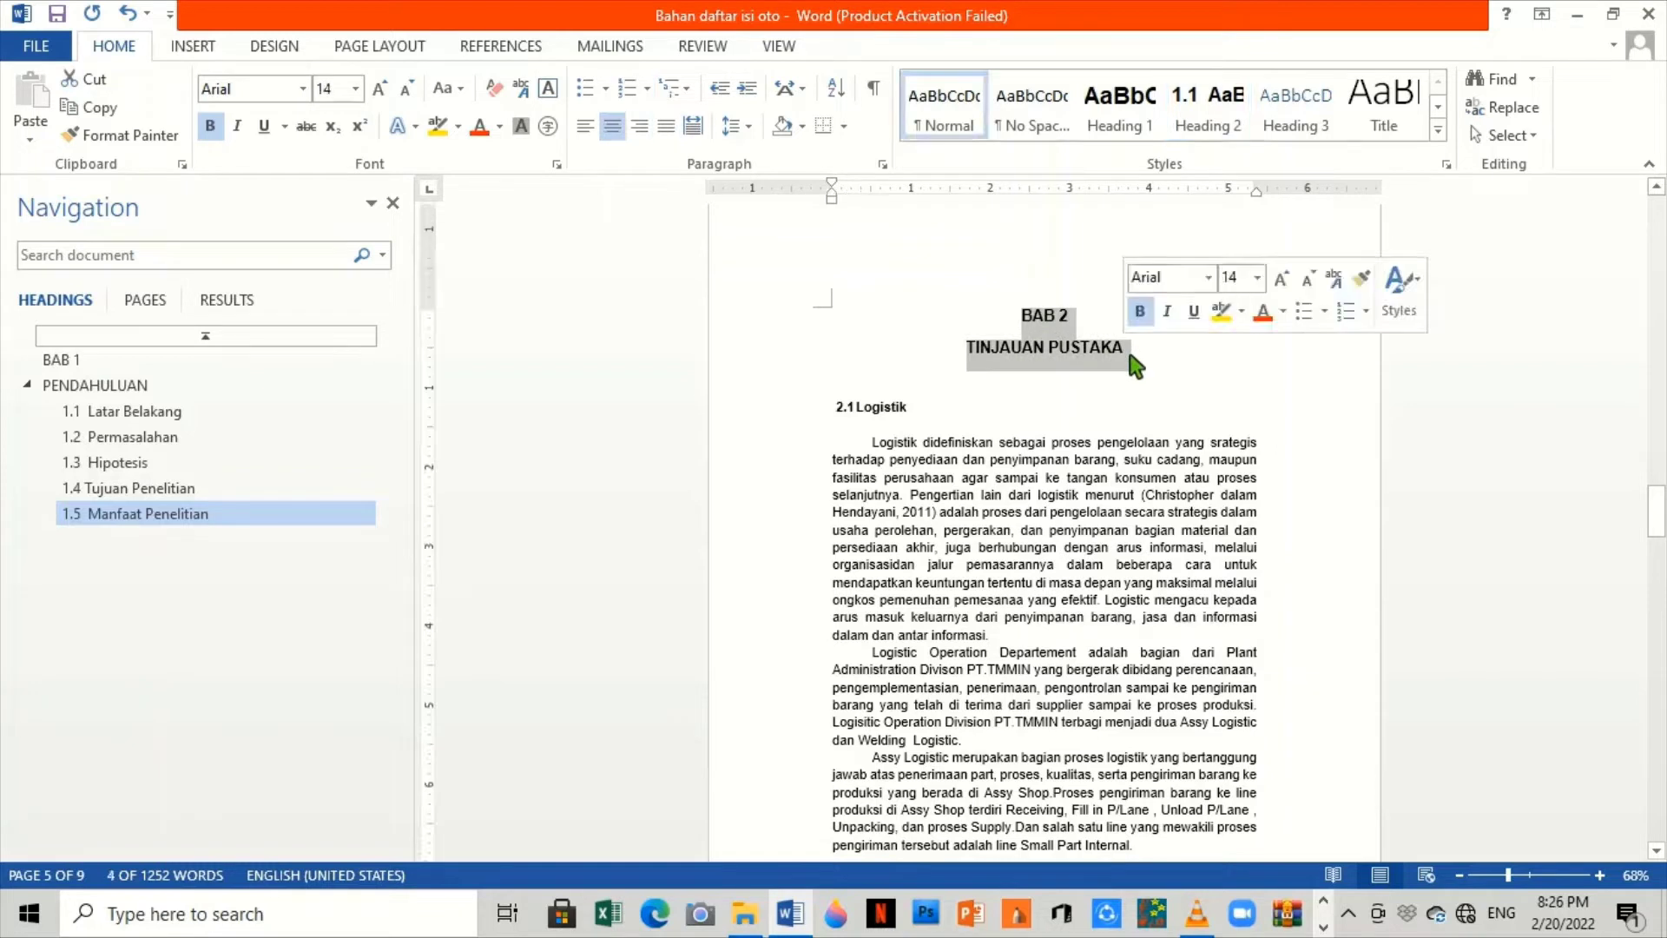
click(1125, 131)
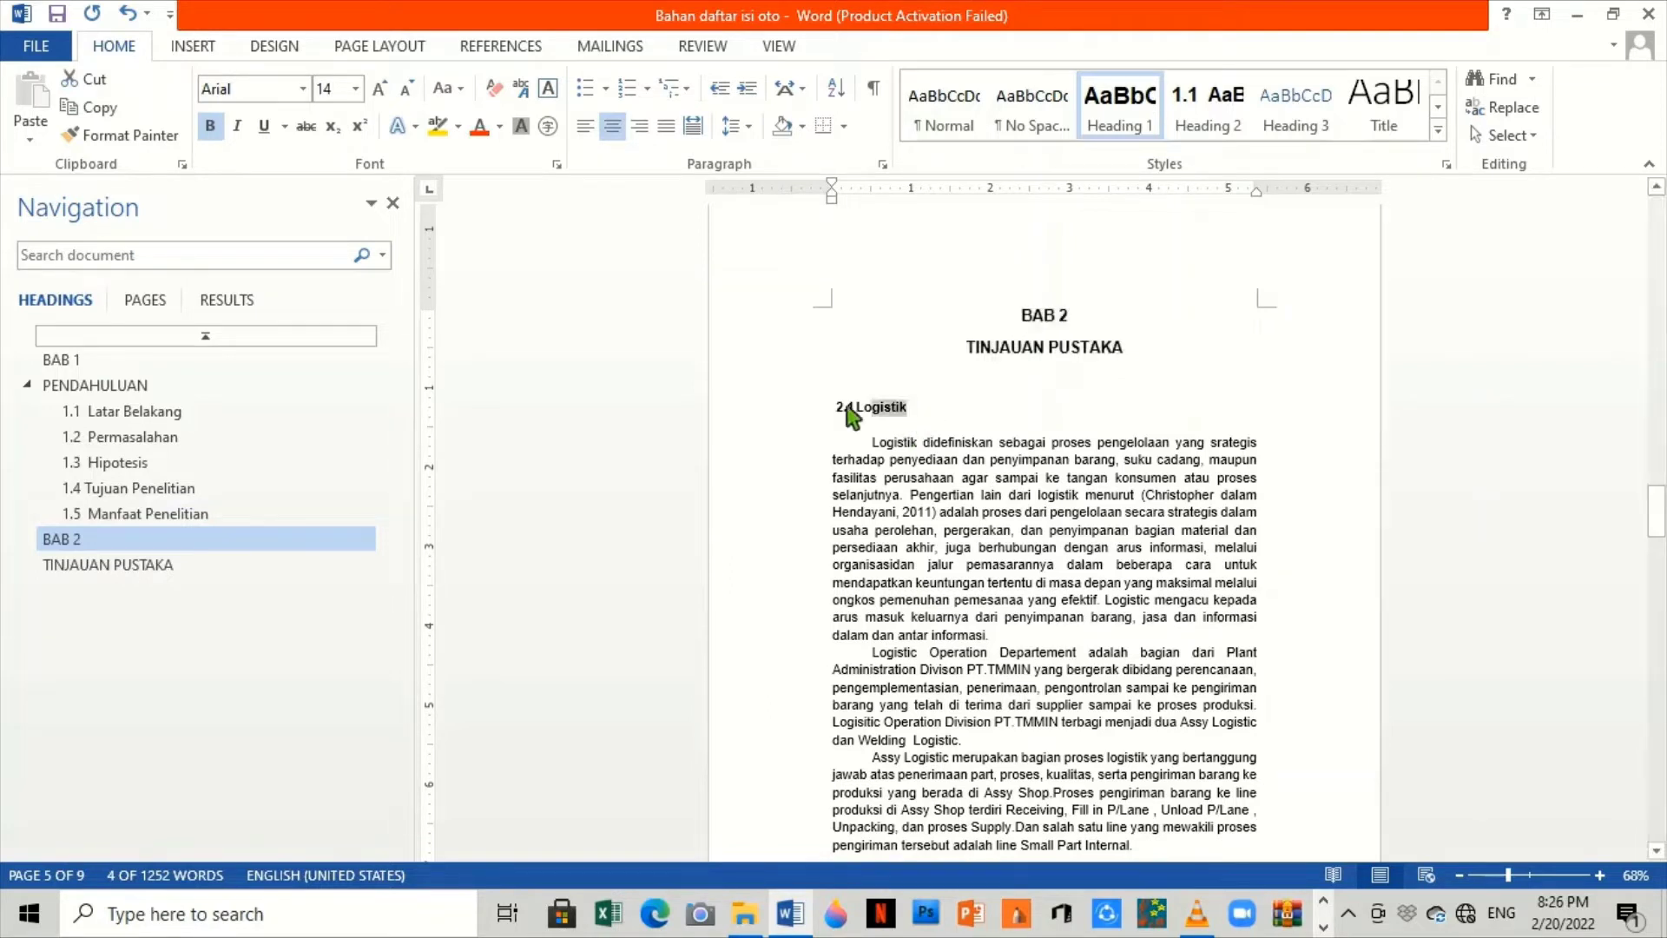
drag(914, 408, 836, 423)
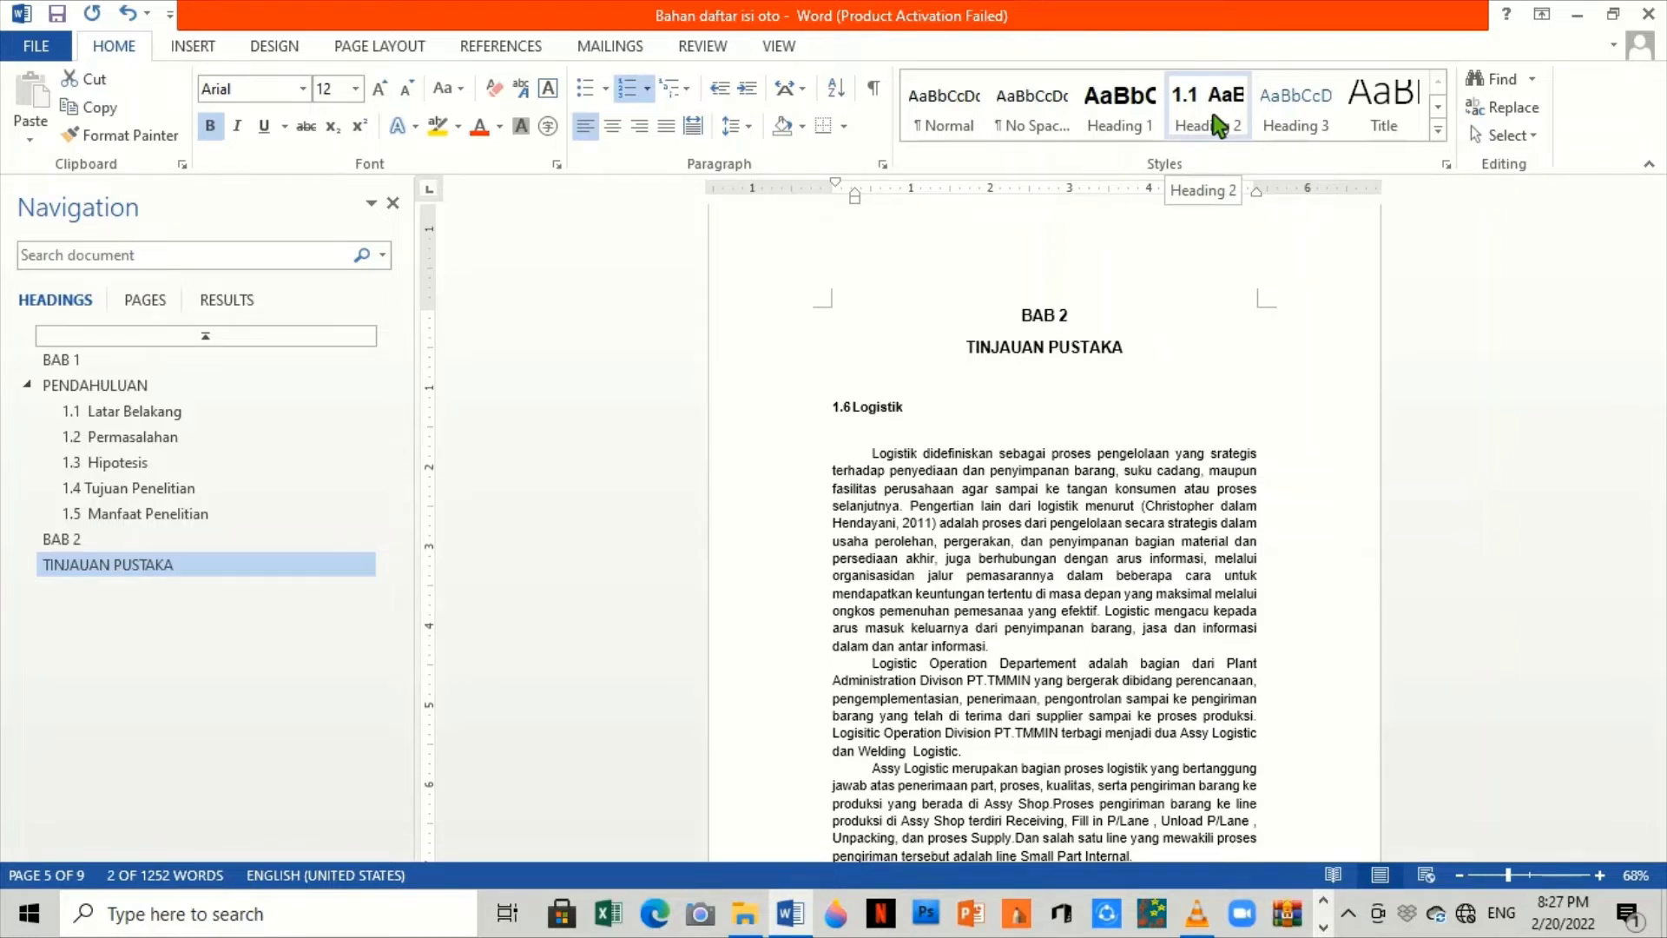
Create a bold style 'bab 2' based on Heading 2 and apply it to 2.1 Logistik.
click(1220, 126)
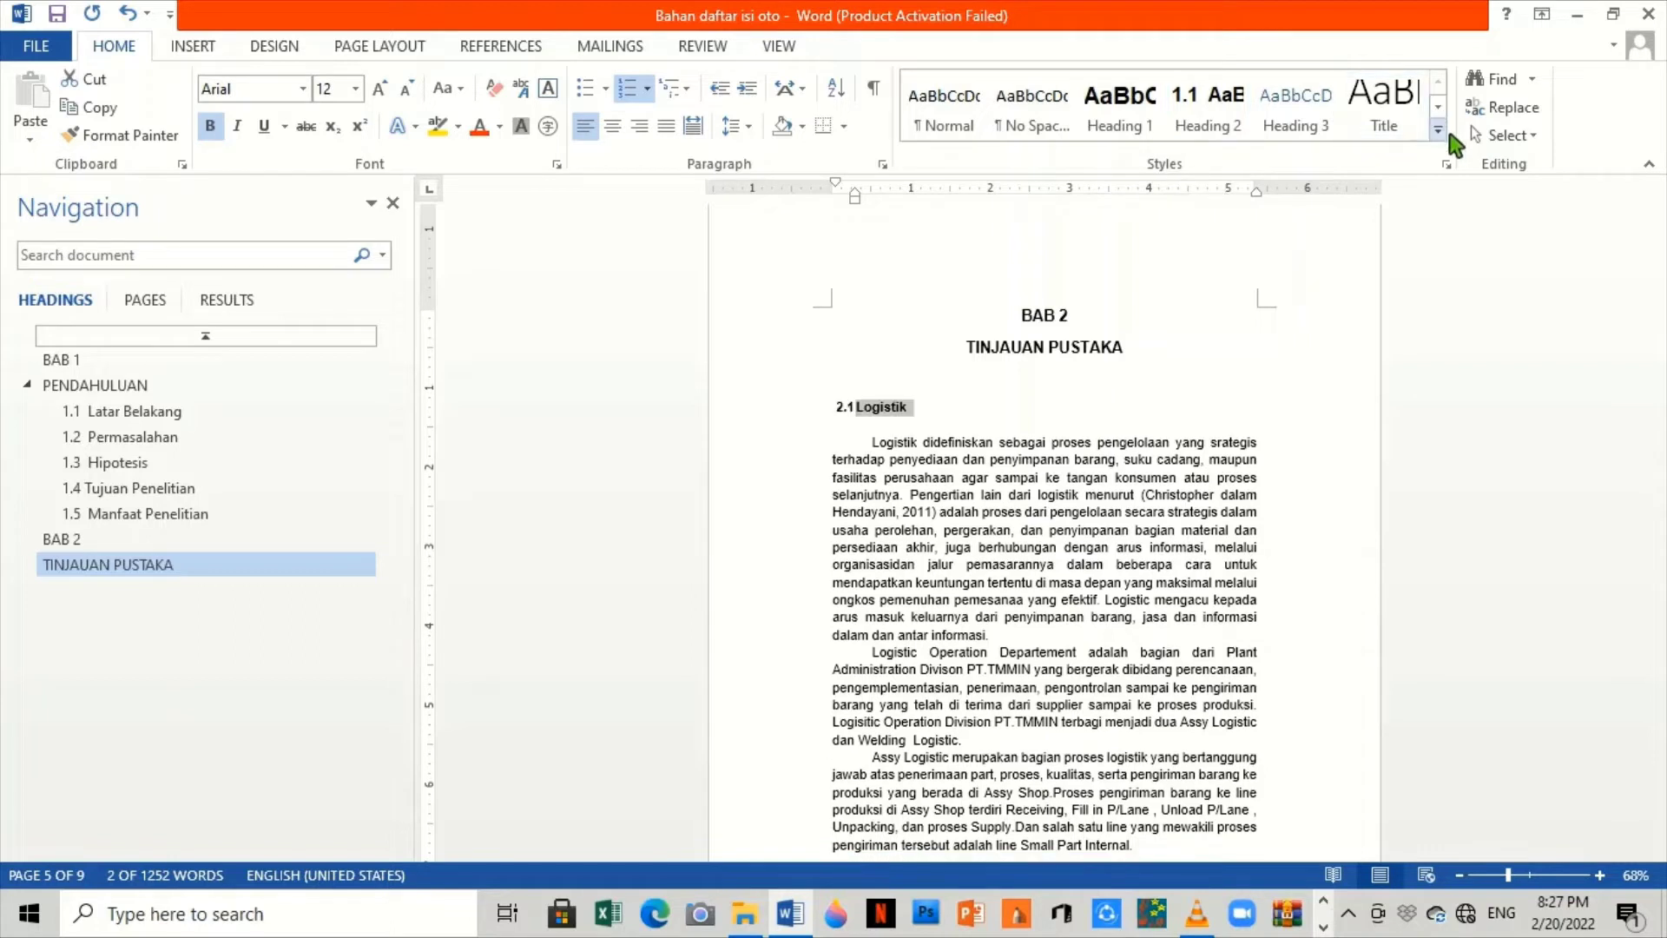
click(1438, 130)
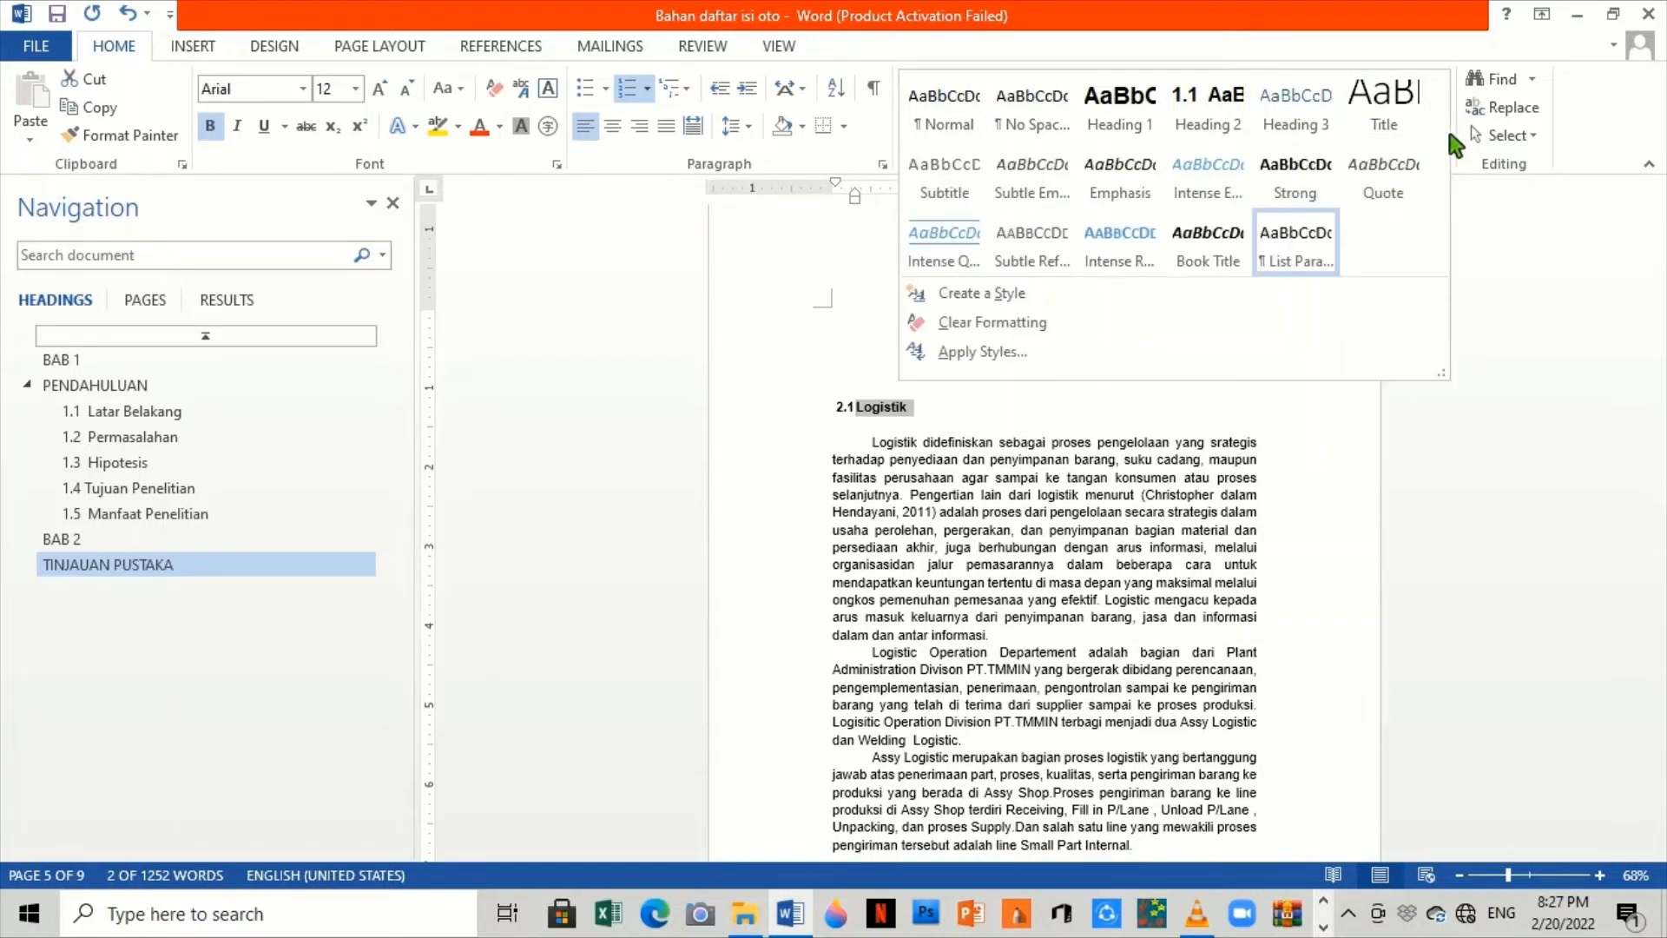
click(1116, 293)
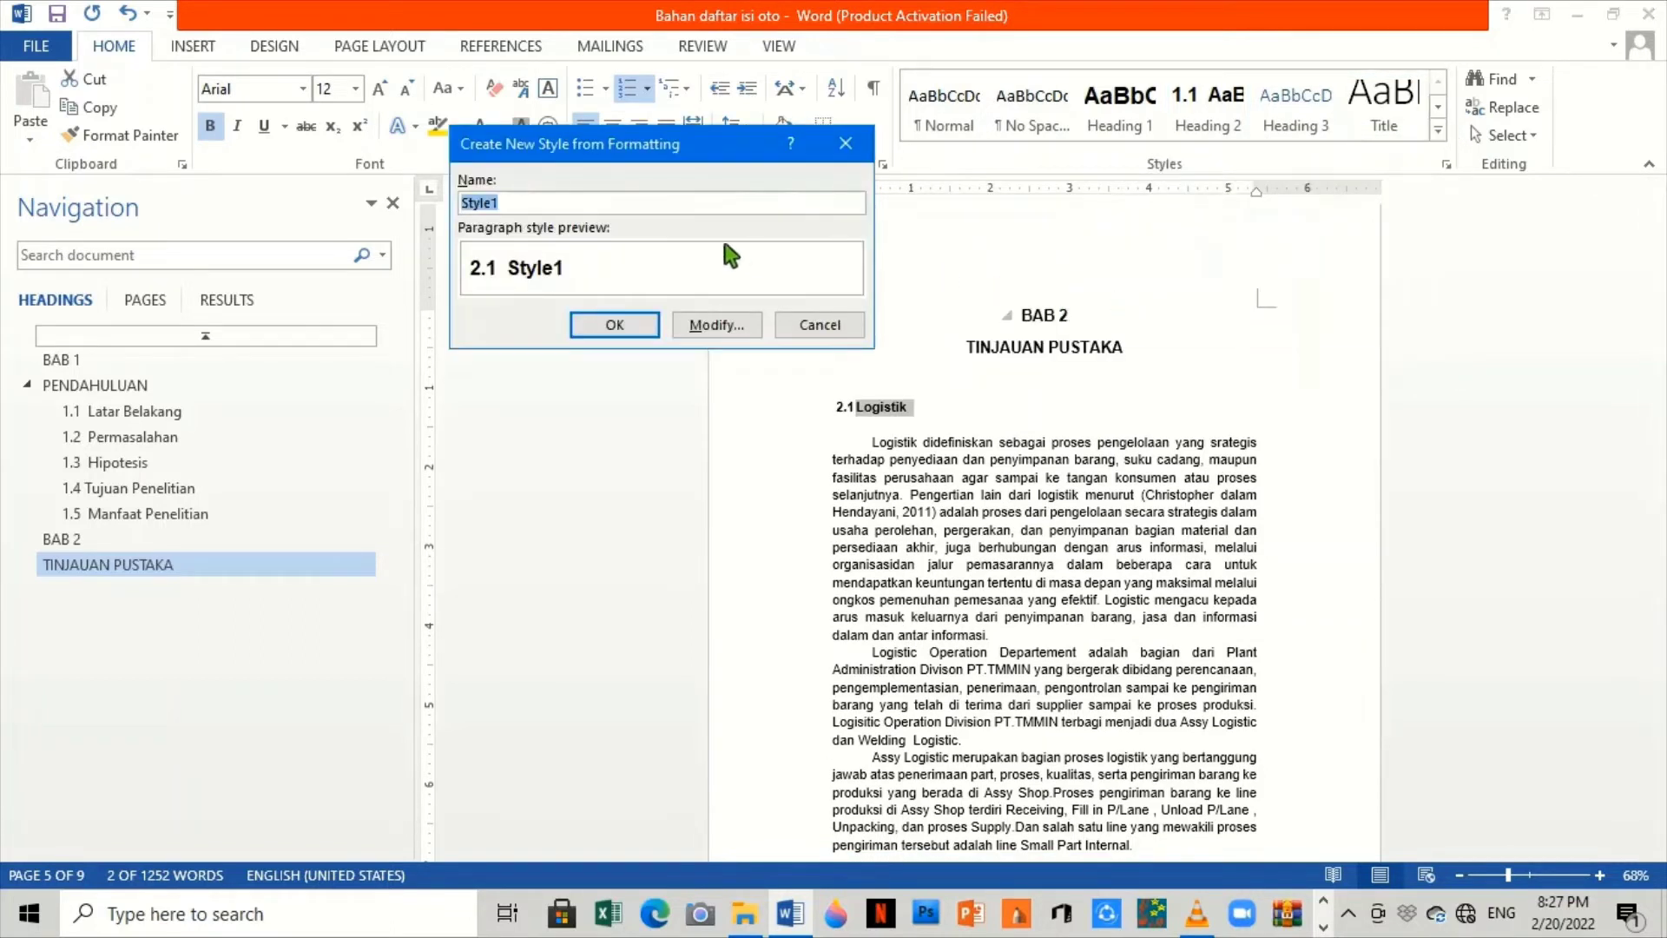
key(BackSpace)
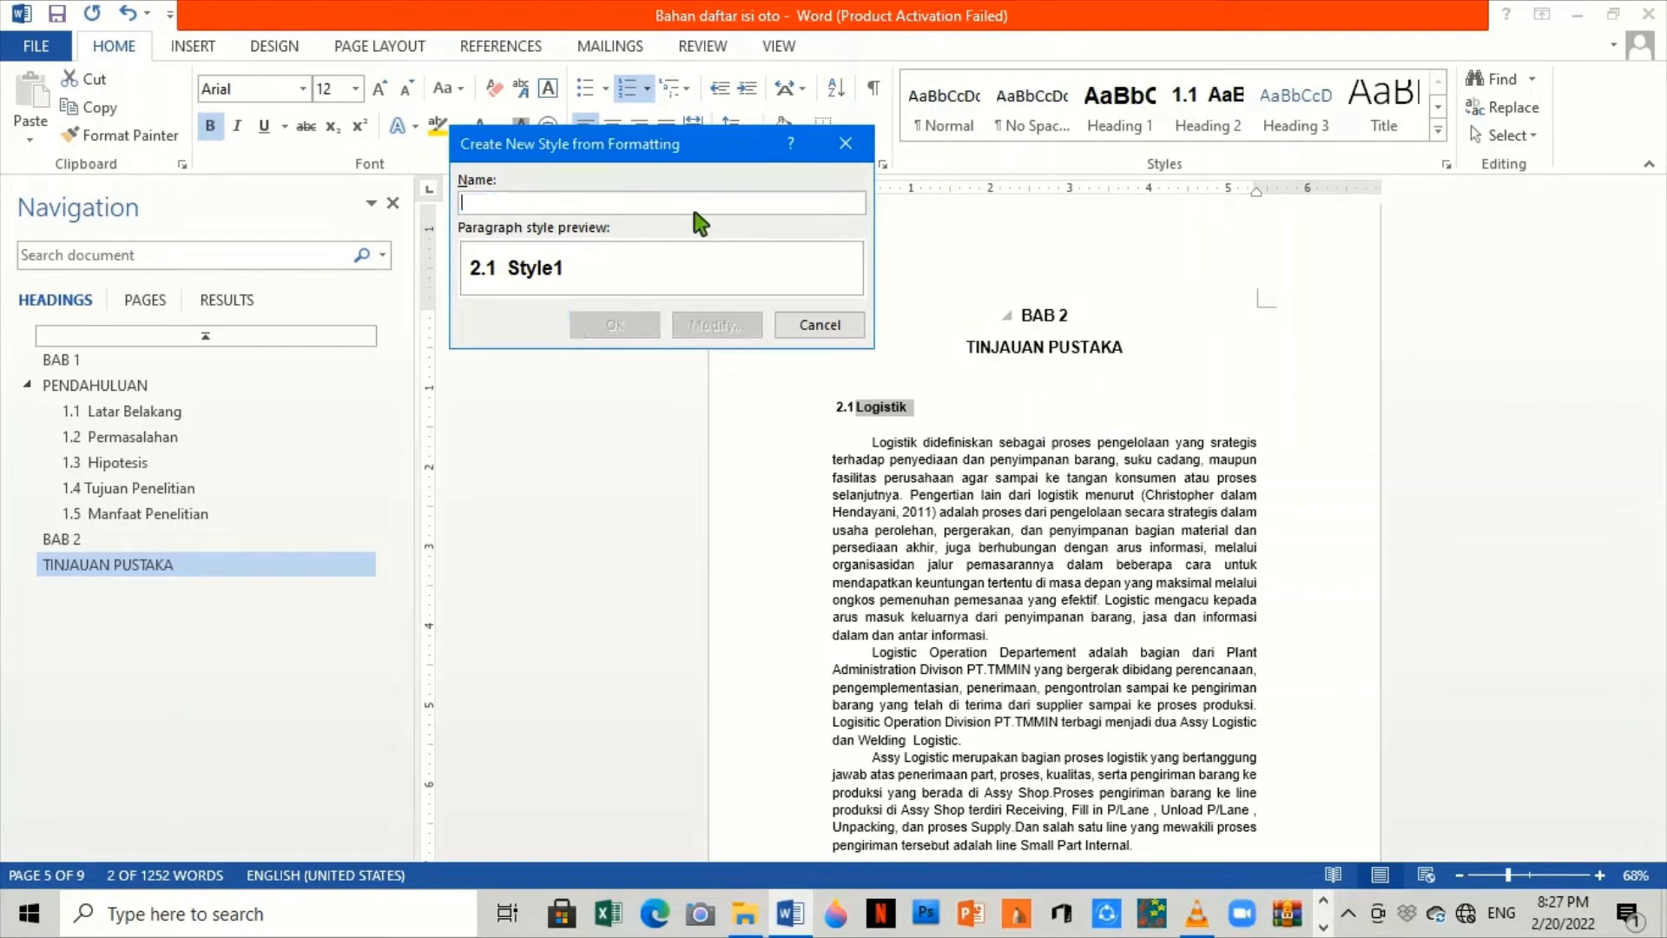
text(ba)
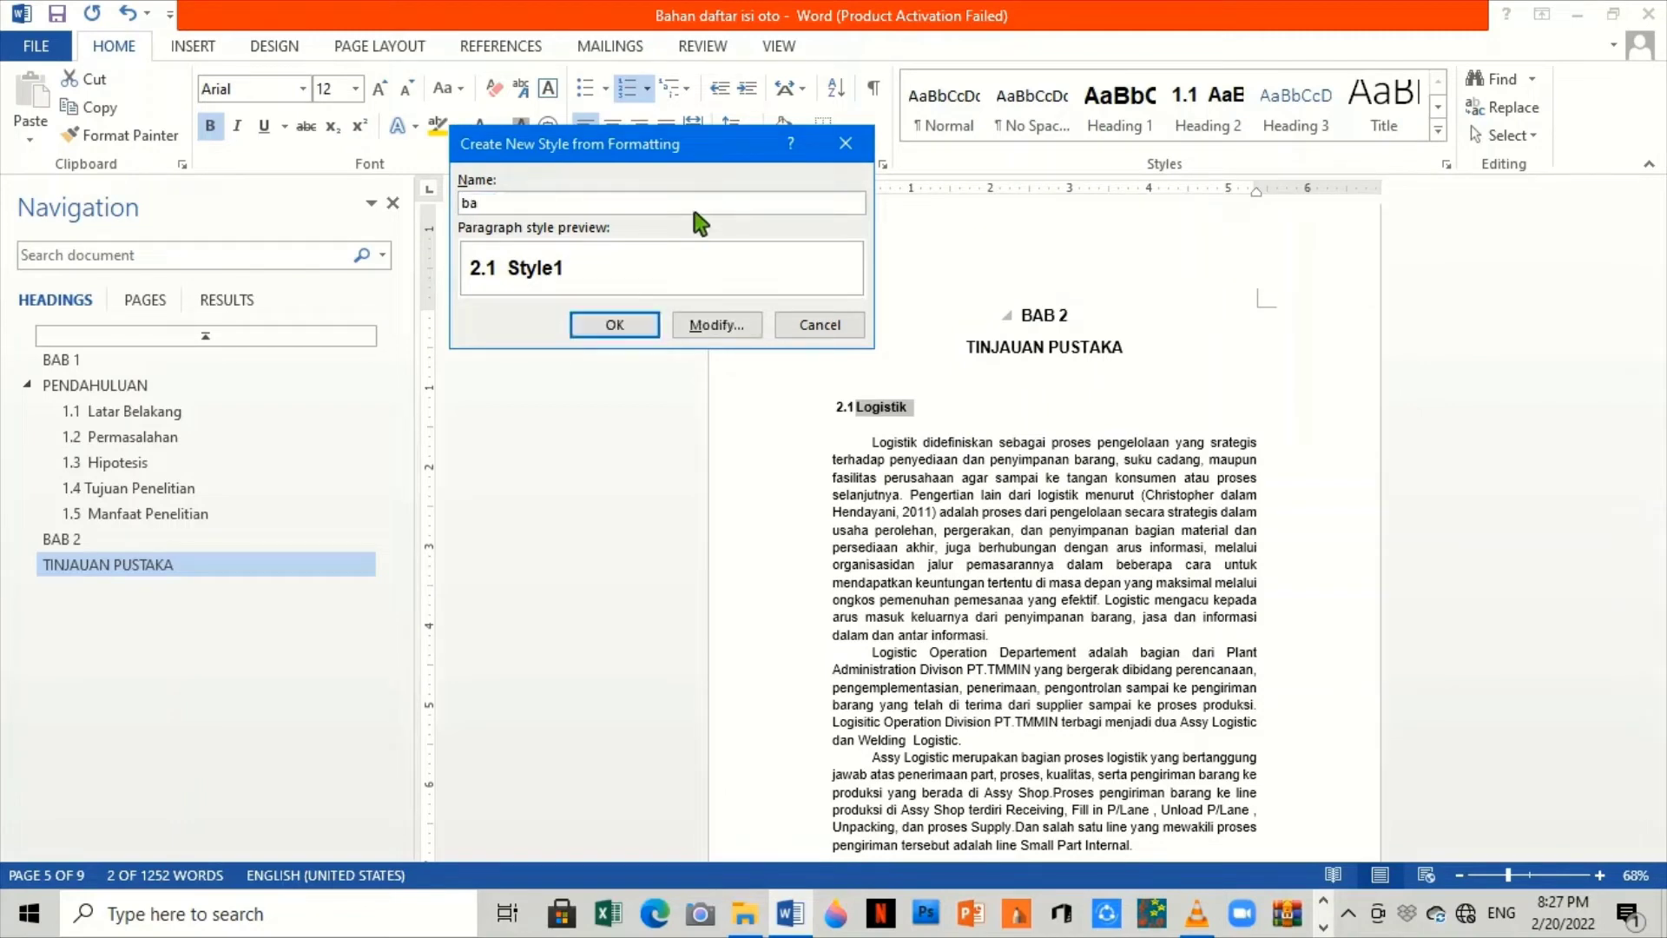
text(b 2)
click(748, 332)
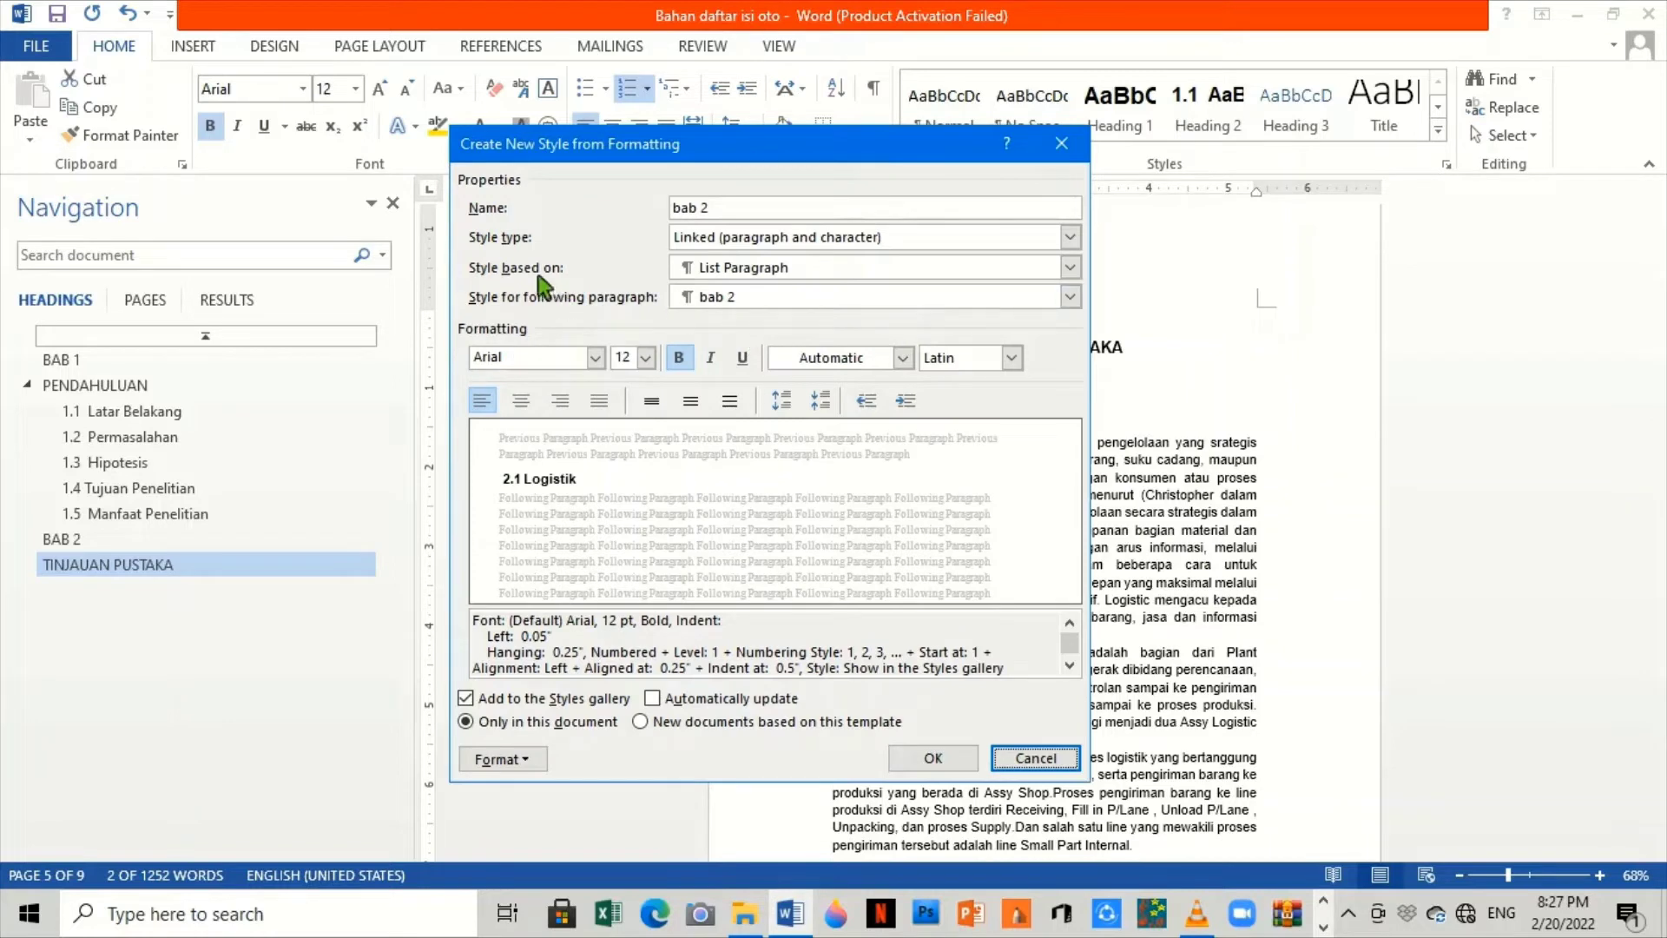
click(754, 269)
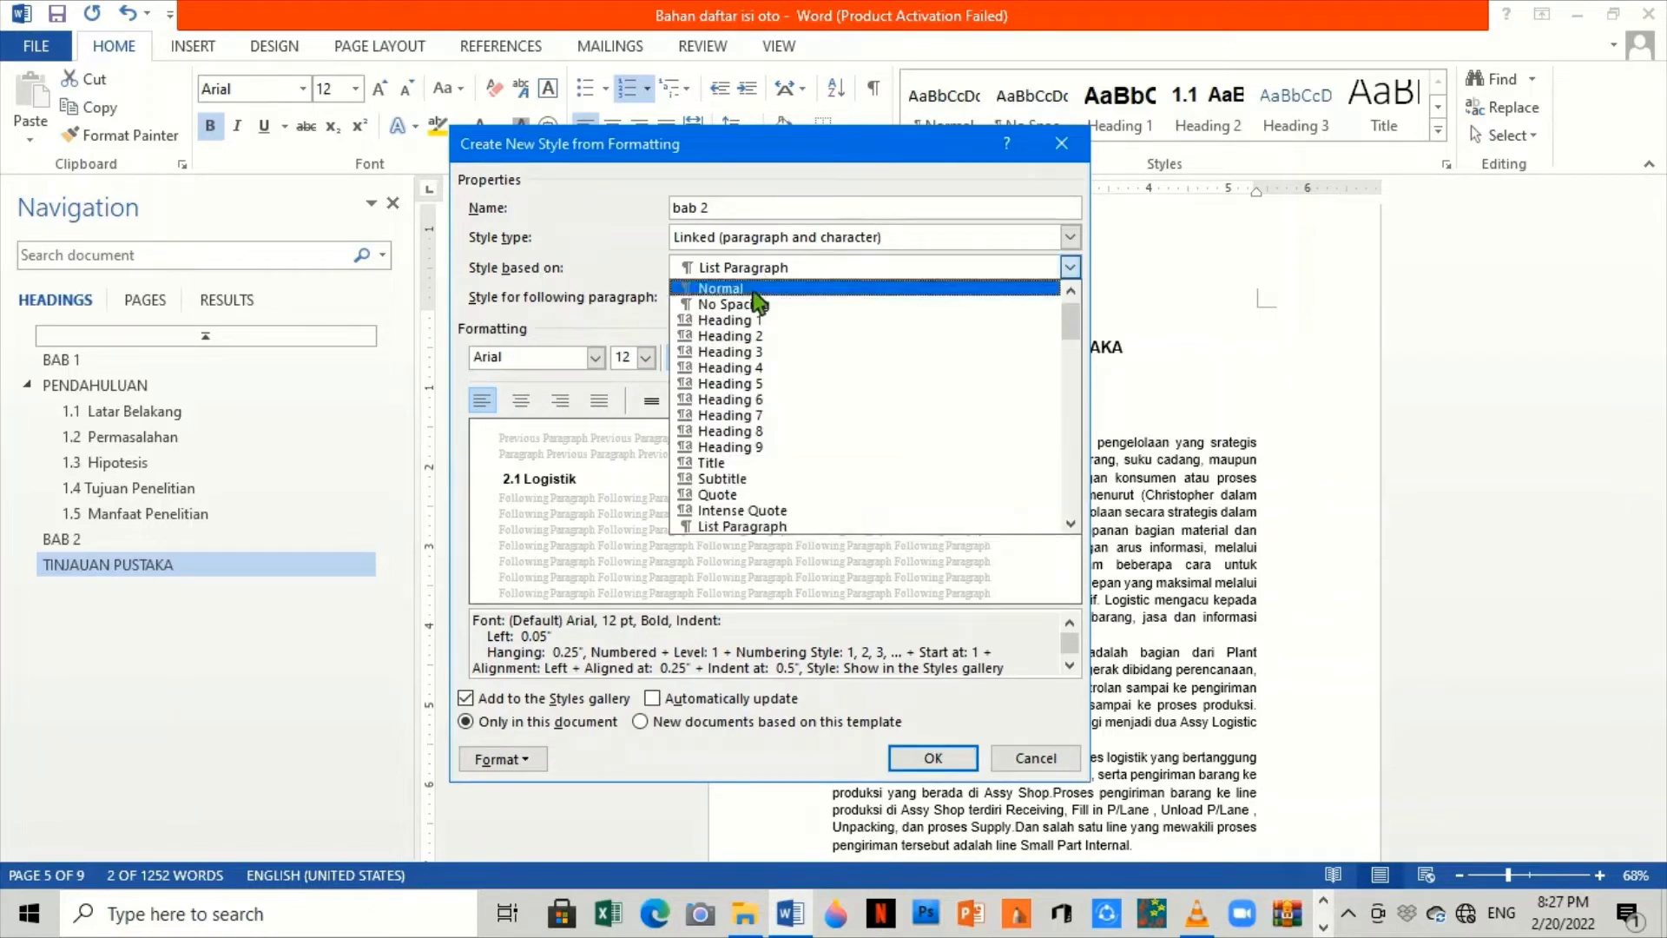
click(762, 335)
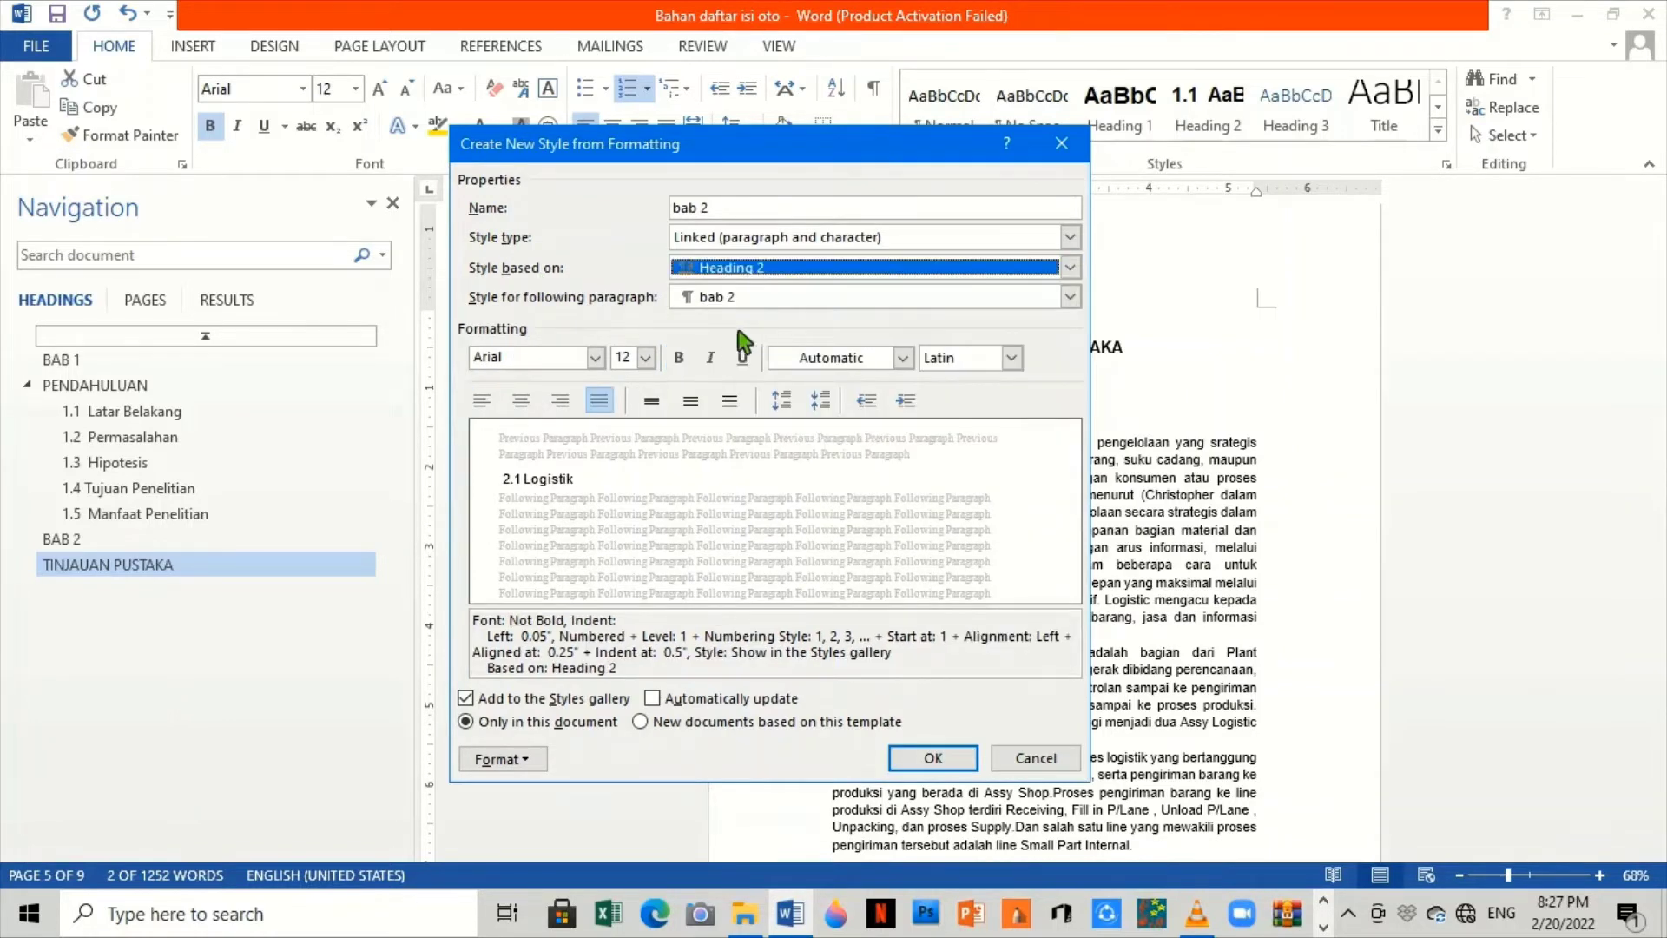
click(690, 358)
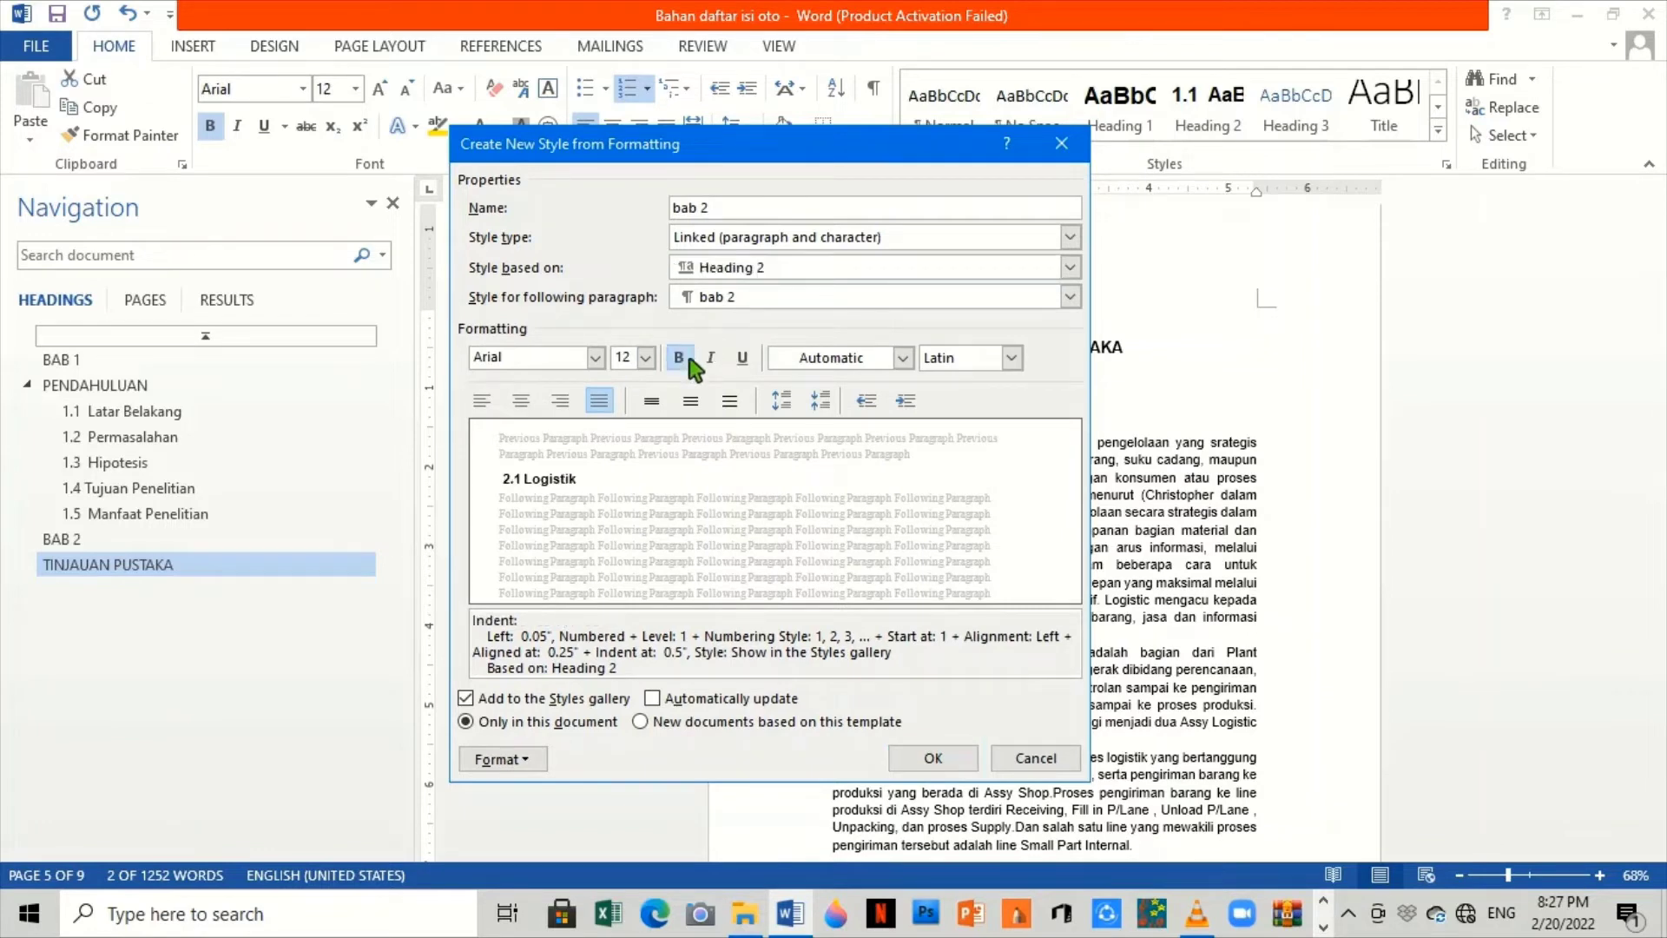
click(932, 758)
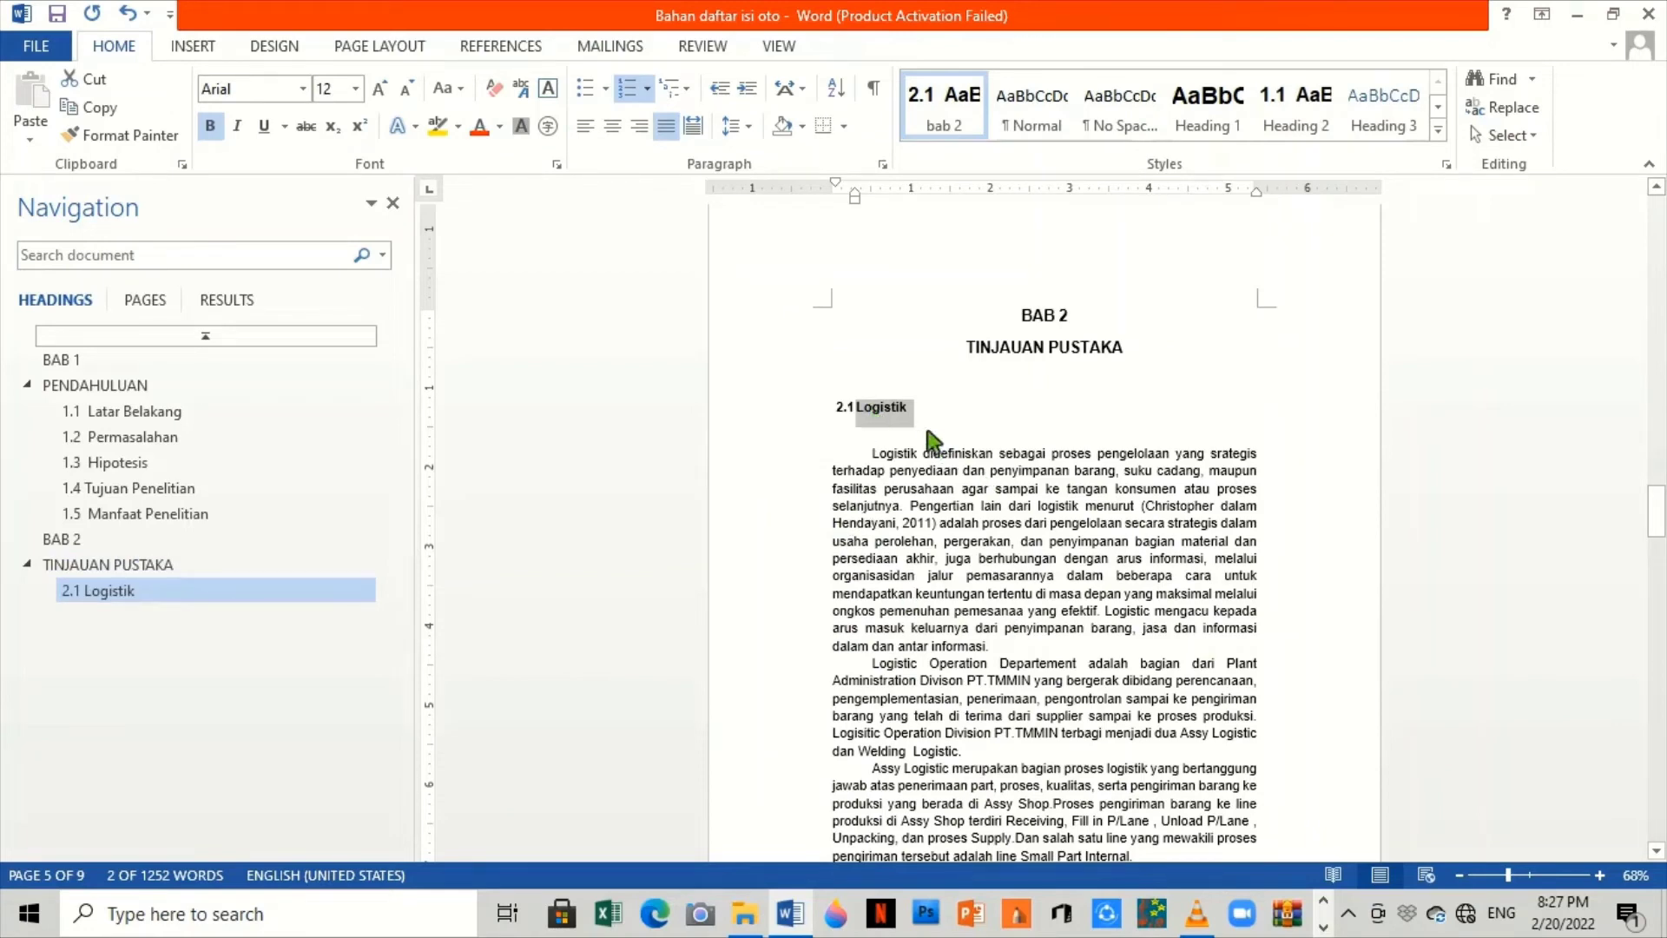
scroll(1013, 517, down, 10)
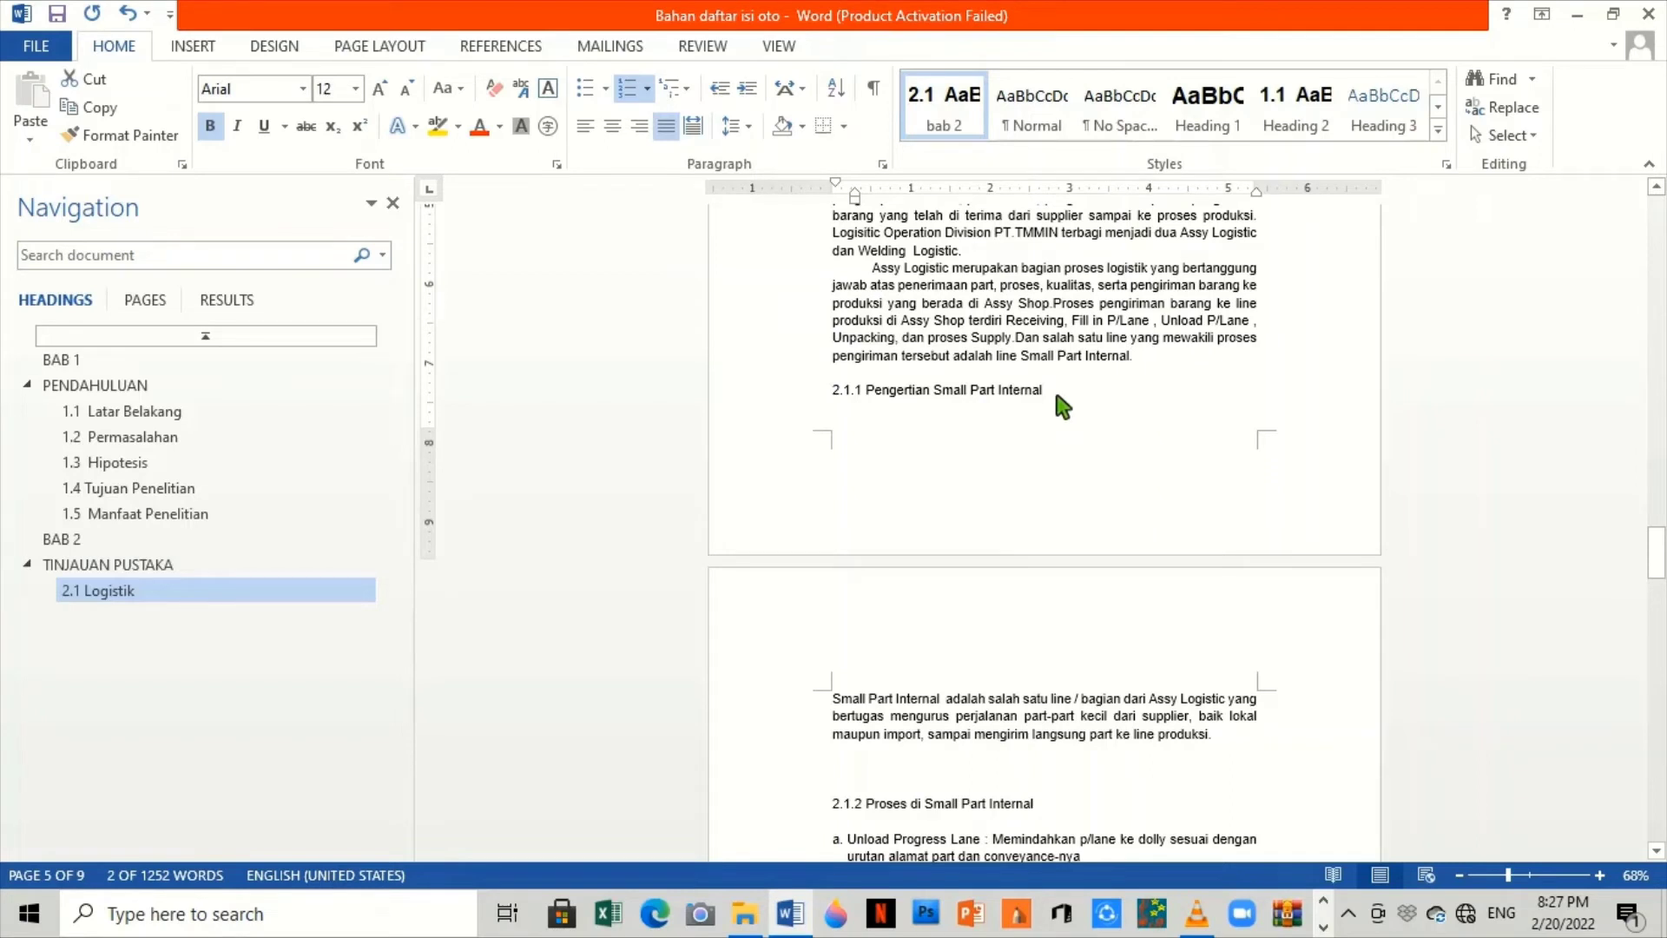
Define style 'sub bab 2.1' from 2.1.1 Pengertian Small Part Internal, based on Heading 3, Automatic colour.
drag(1050, 391, 867, 391)
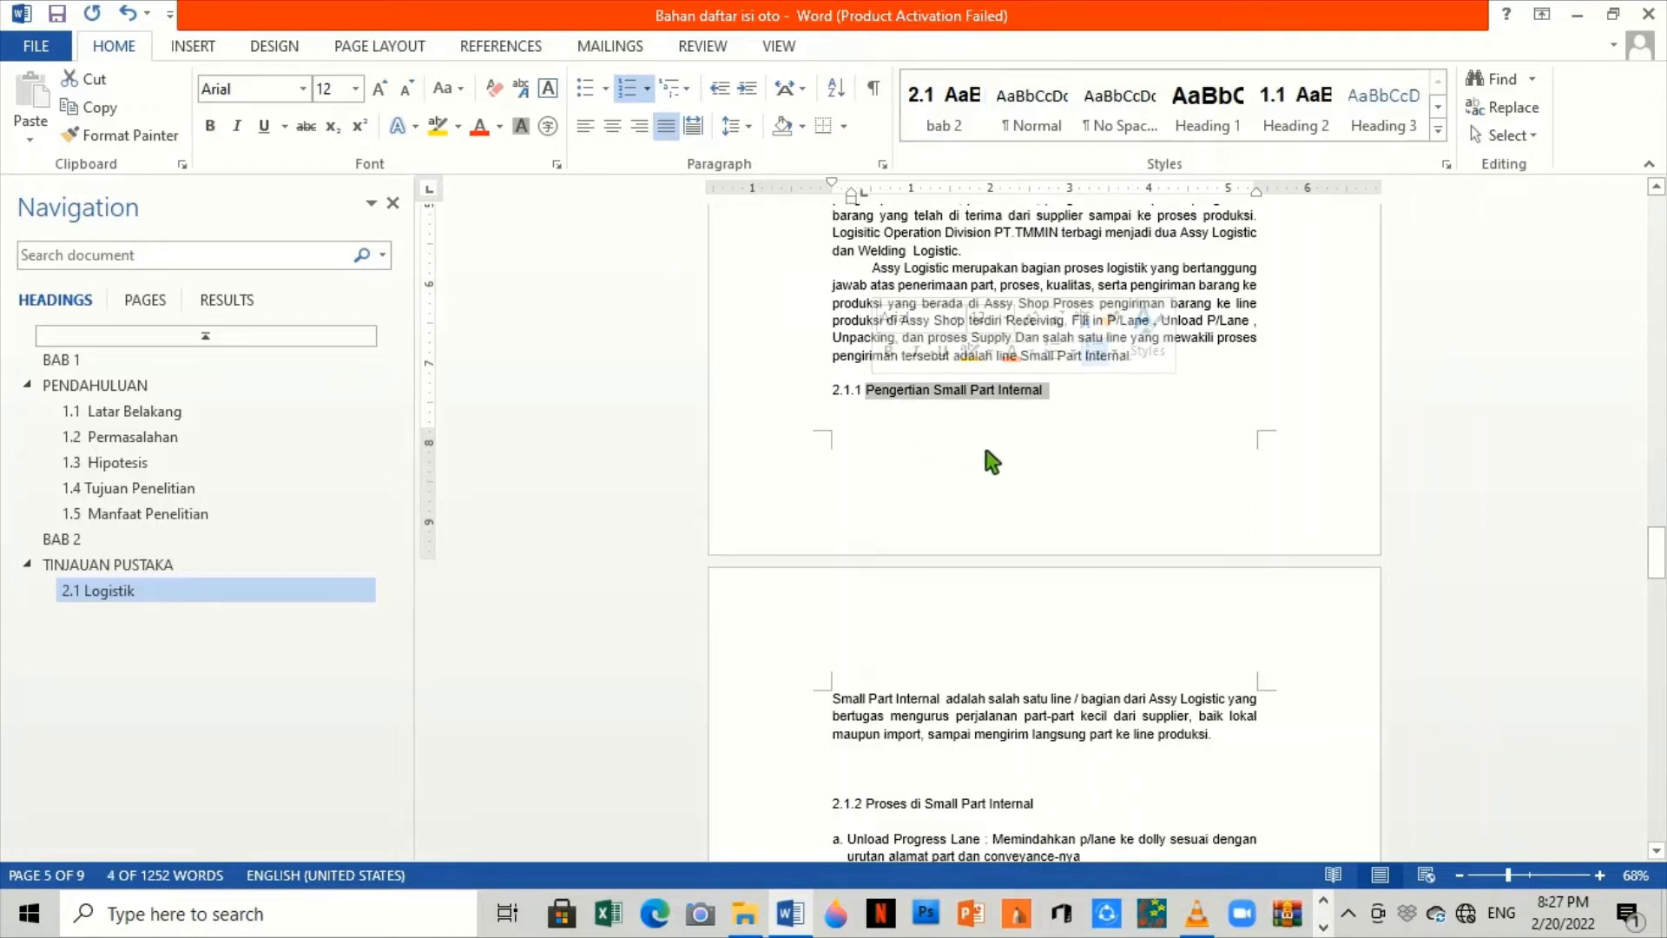
click(1438, 129)
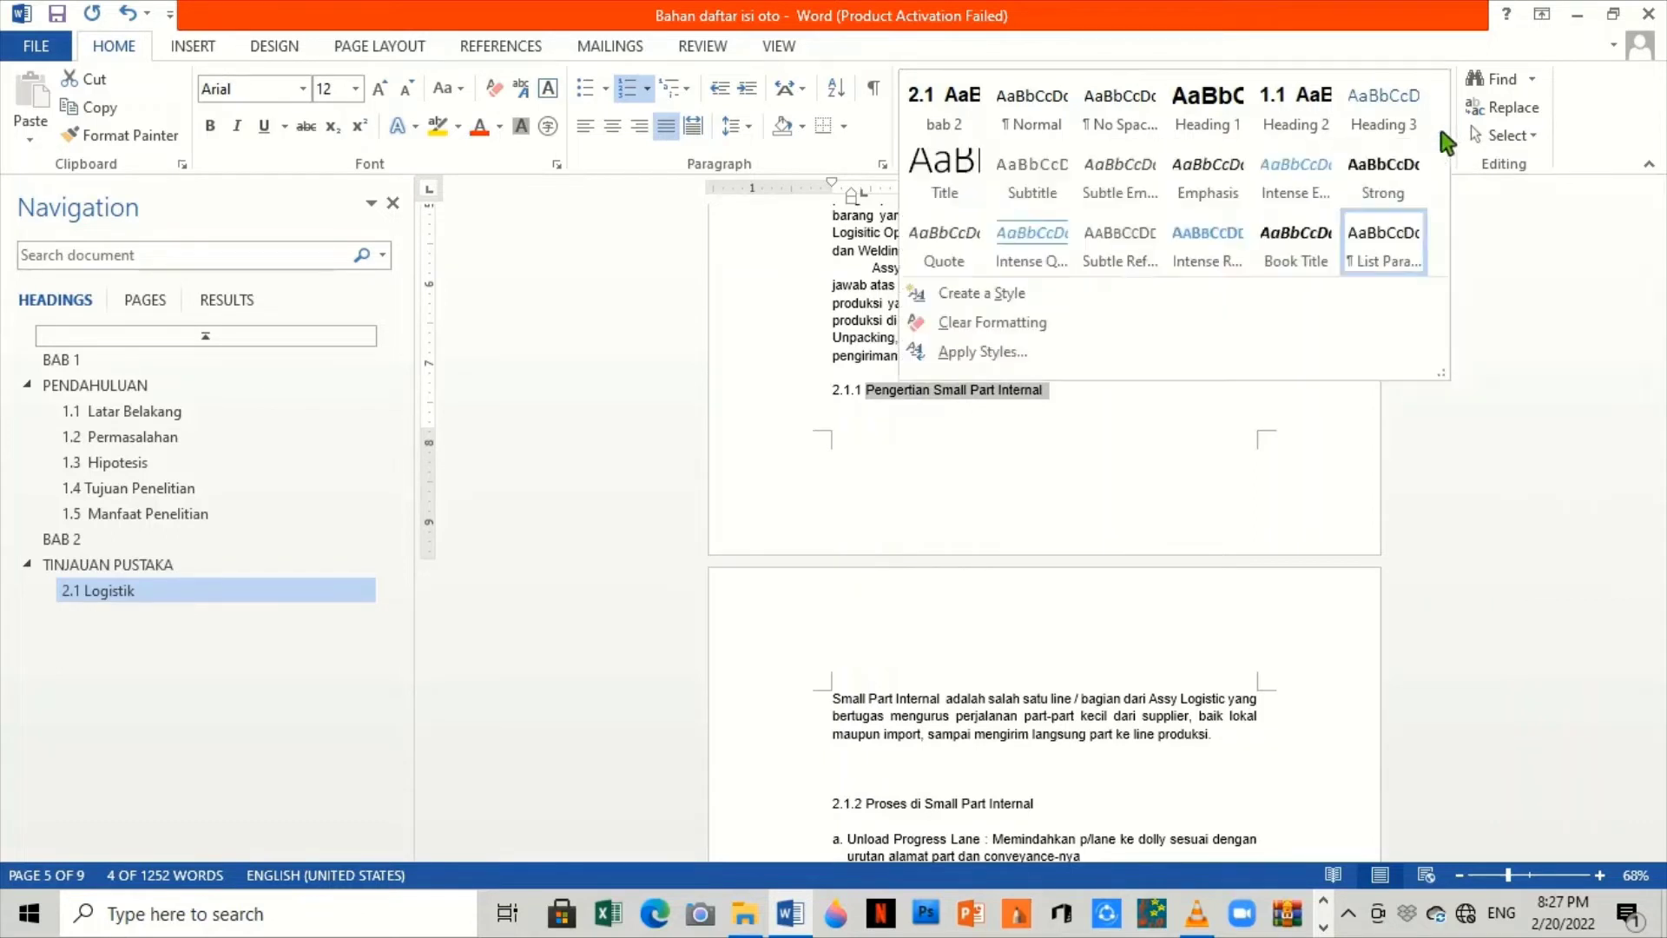
click(1099, 295)
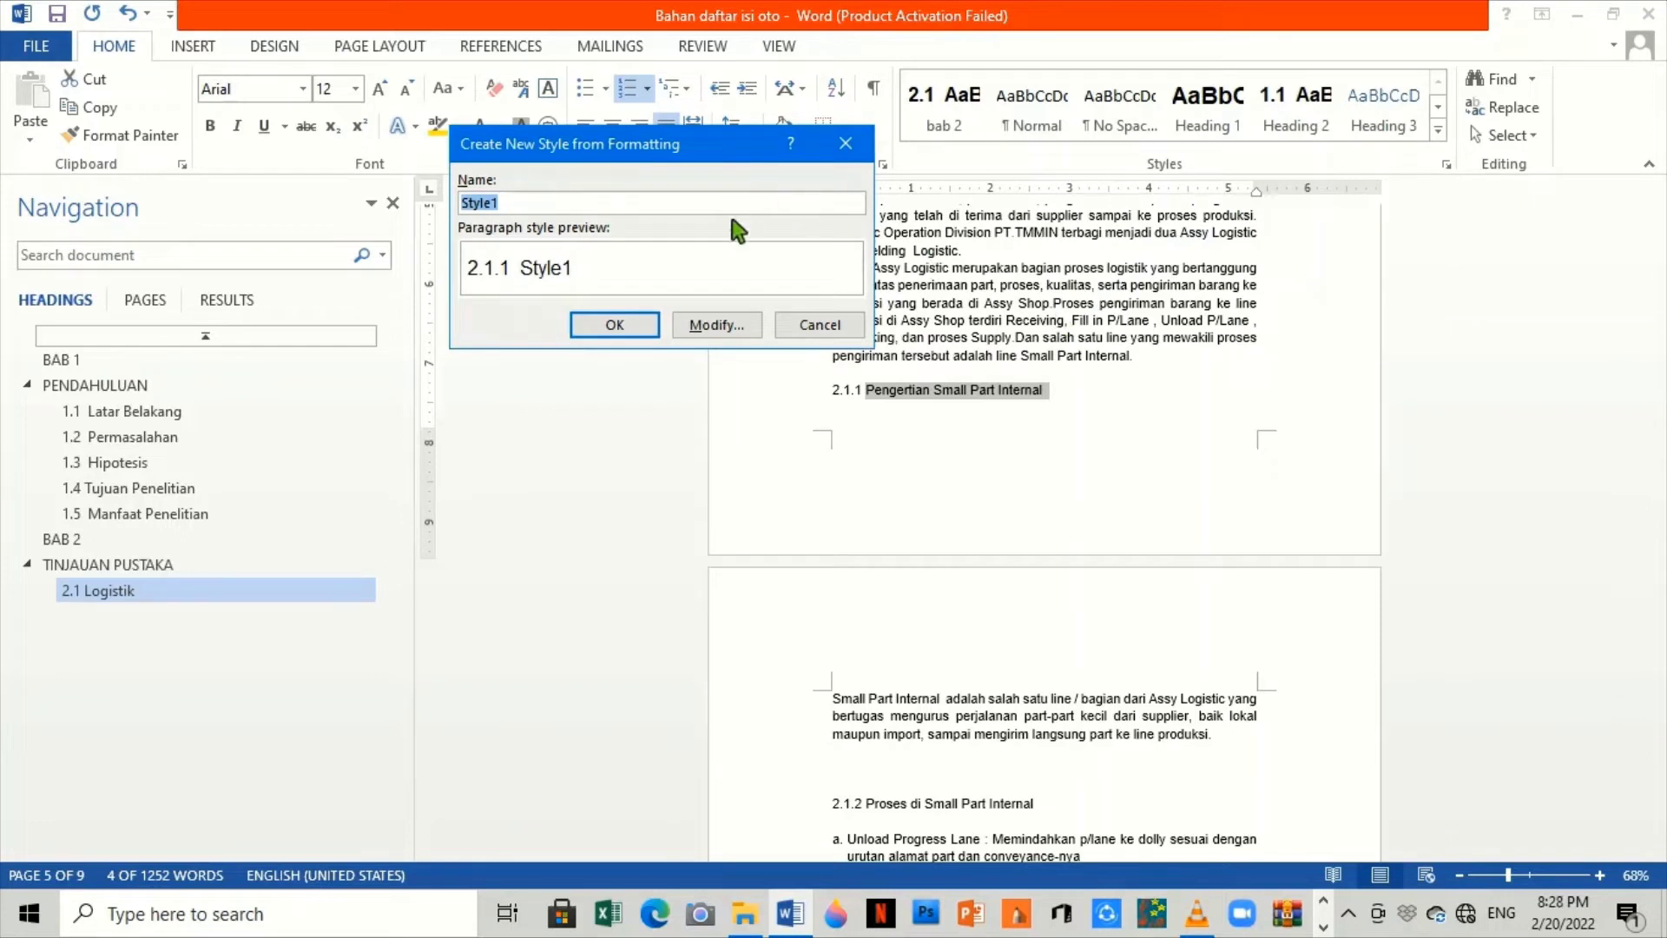
key(BackSpace)
text(su)
text(b bab )
text(2.)
text(1)
click(742, 326)
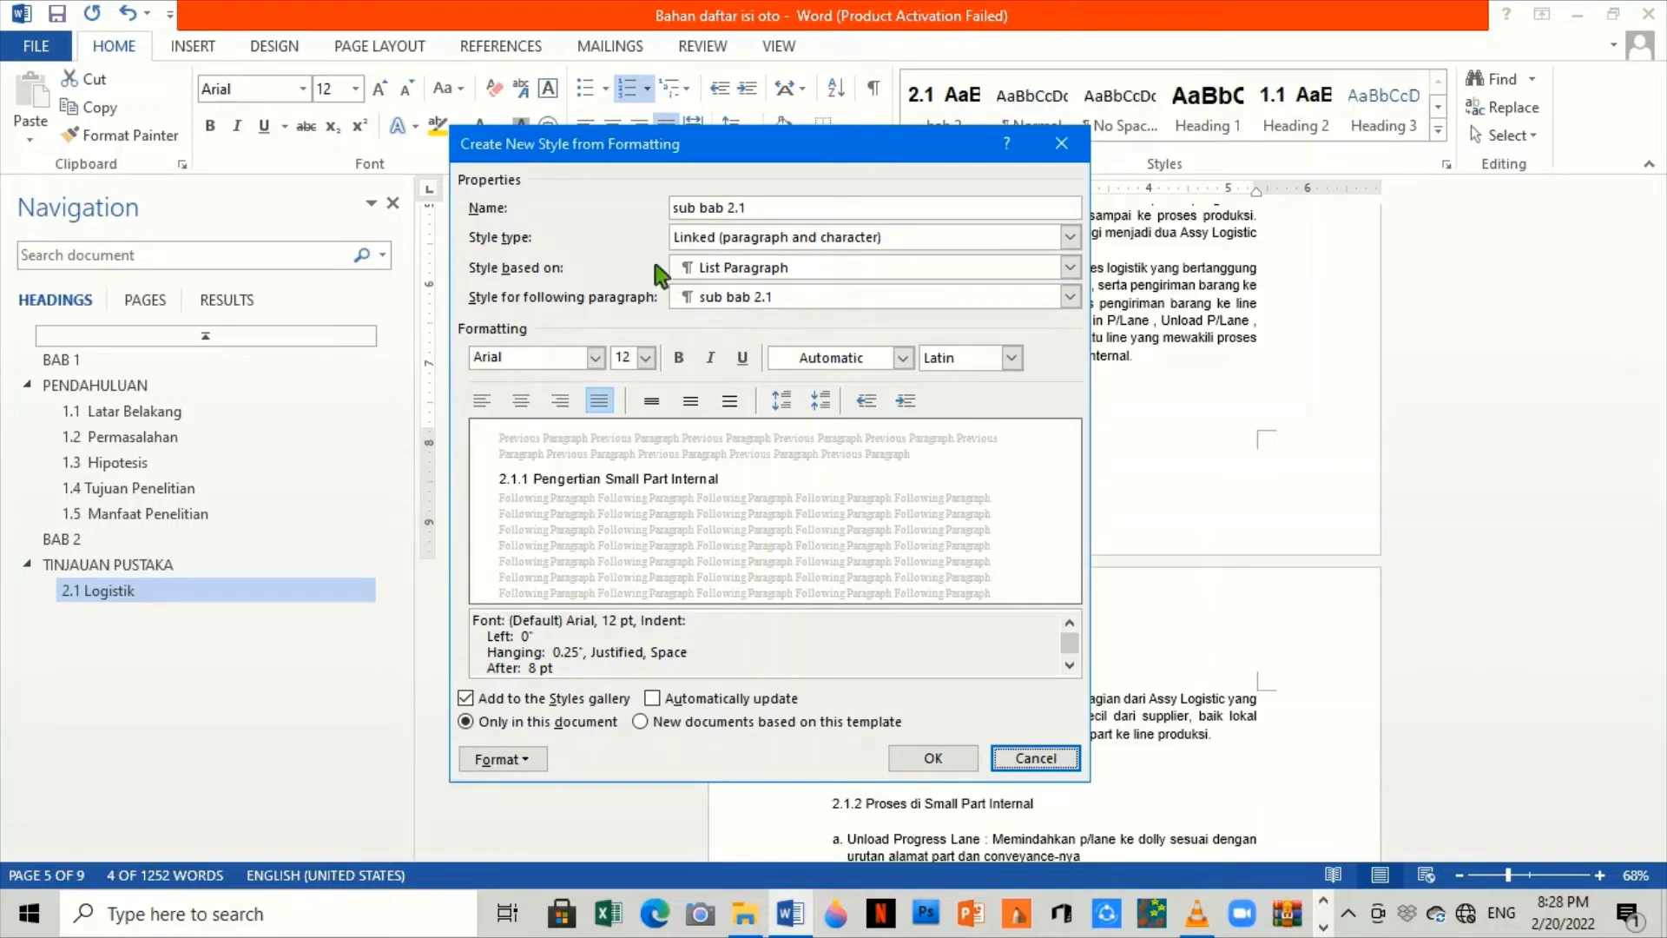
click(997, 270)
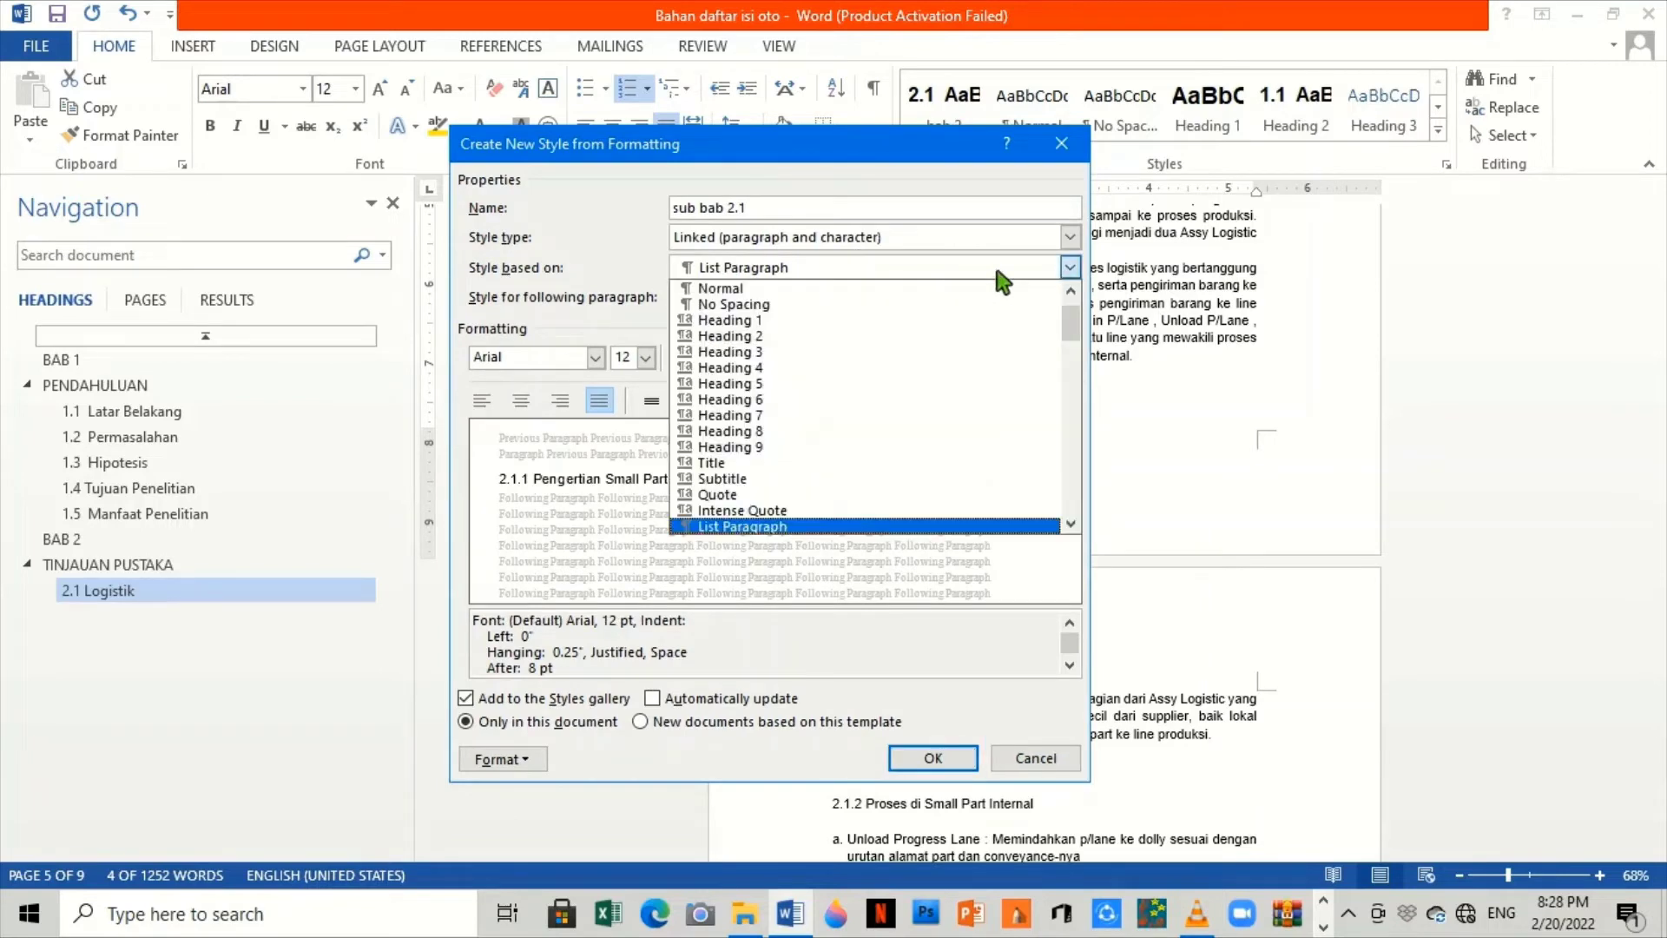
click(880, 368)
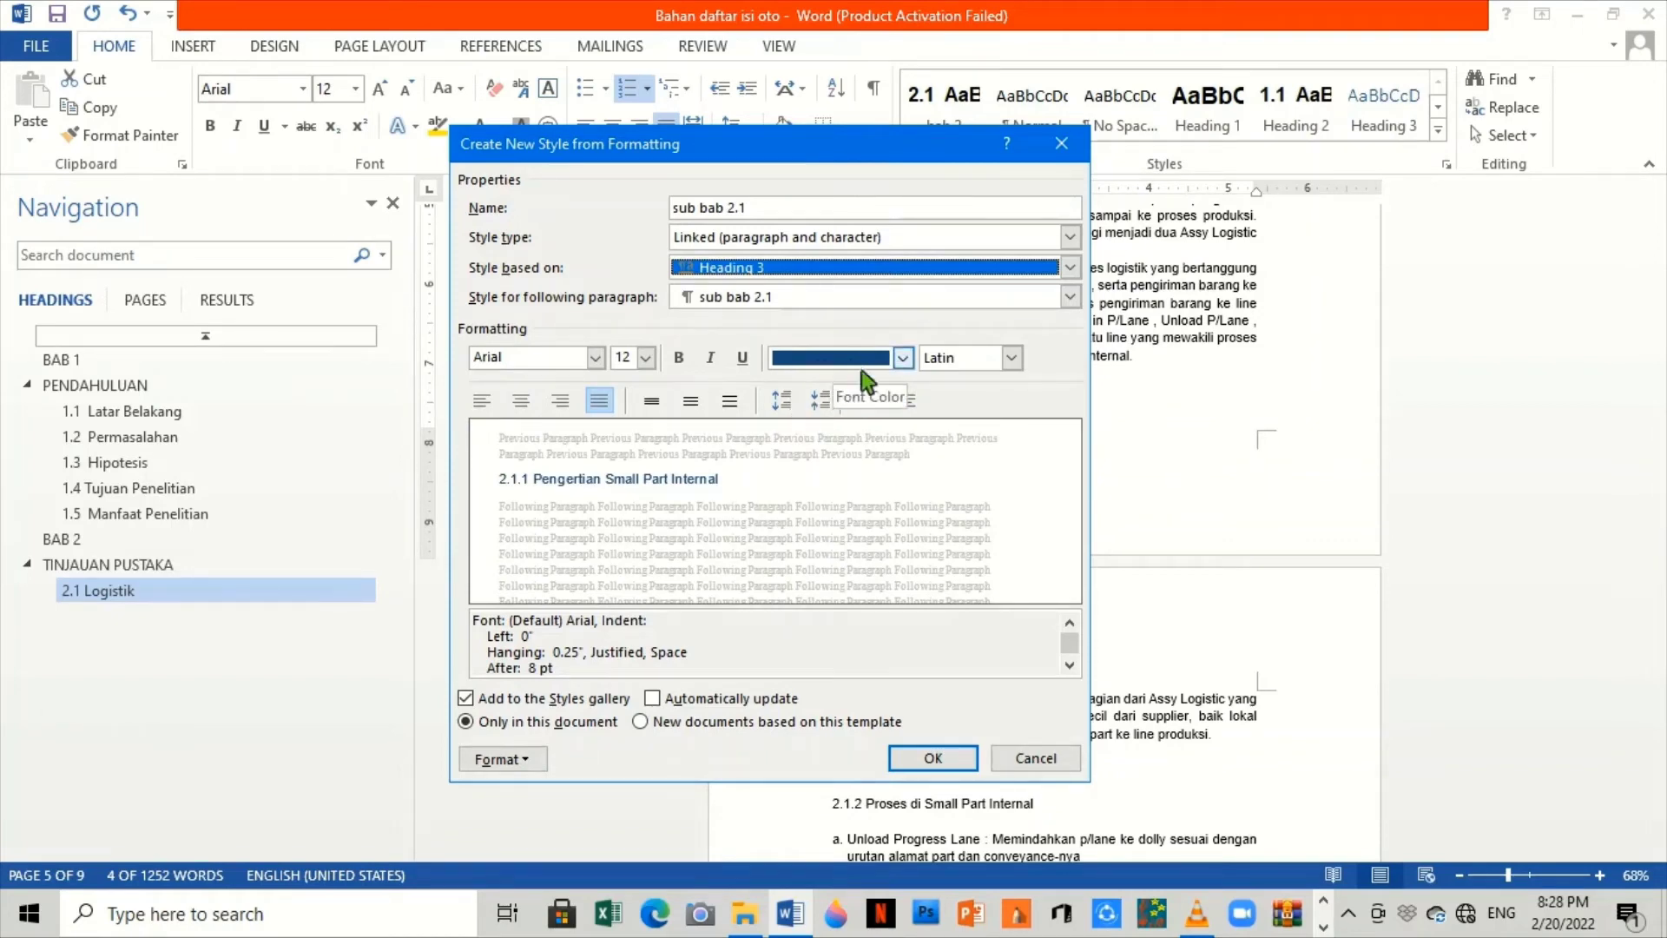
click(904, 358)
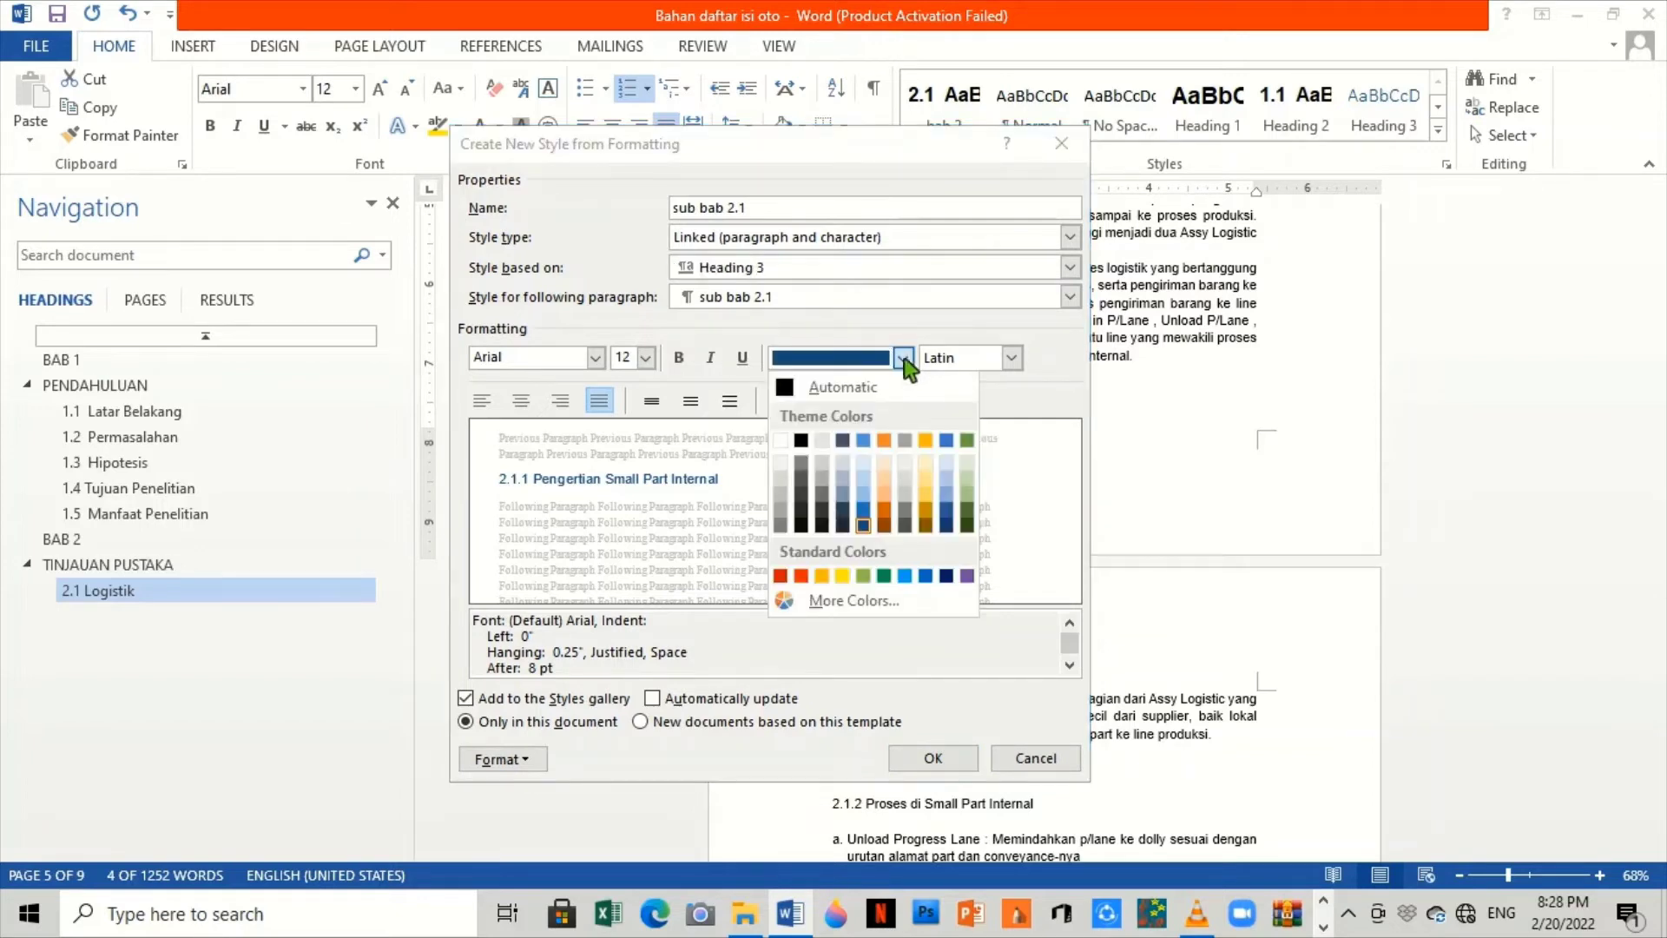
click(805, 387)
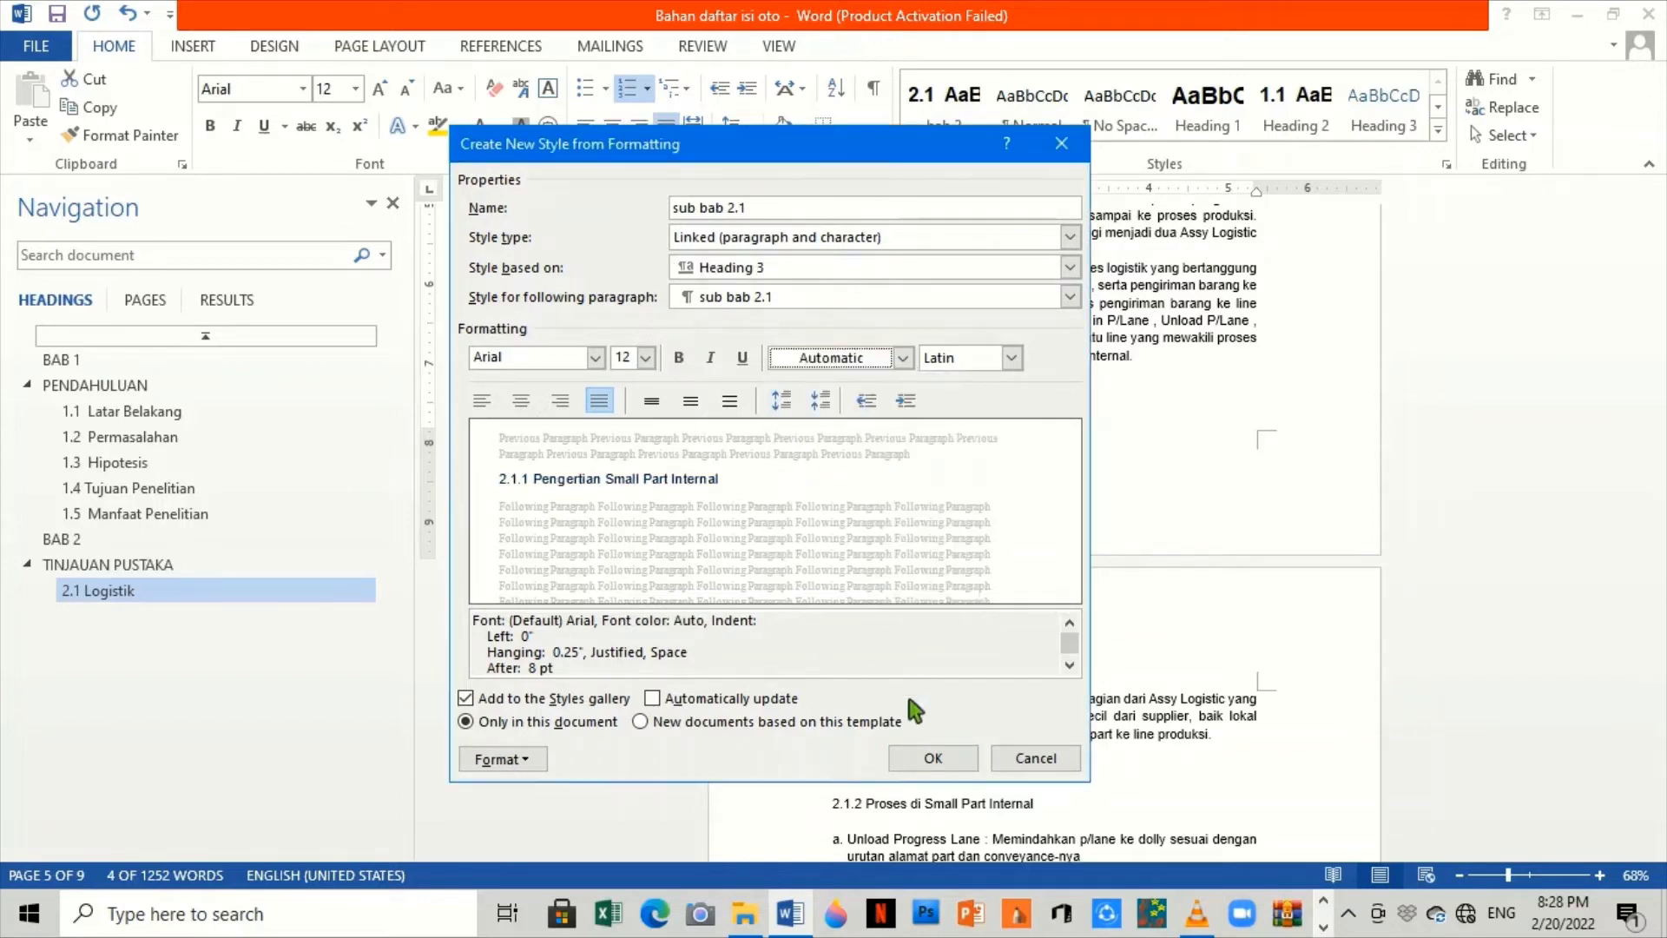
Save the sub bab 2.1 style and apply it to 2.1.2 Proses di Small Part Internal.
click(933, 758)
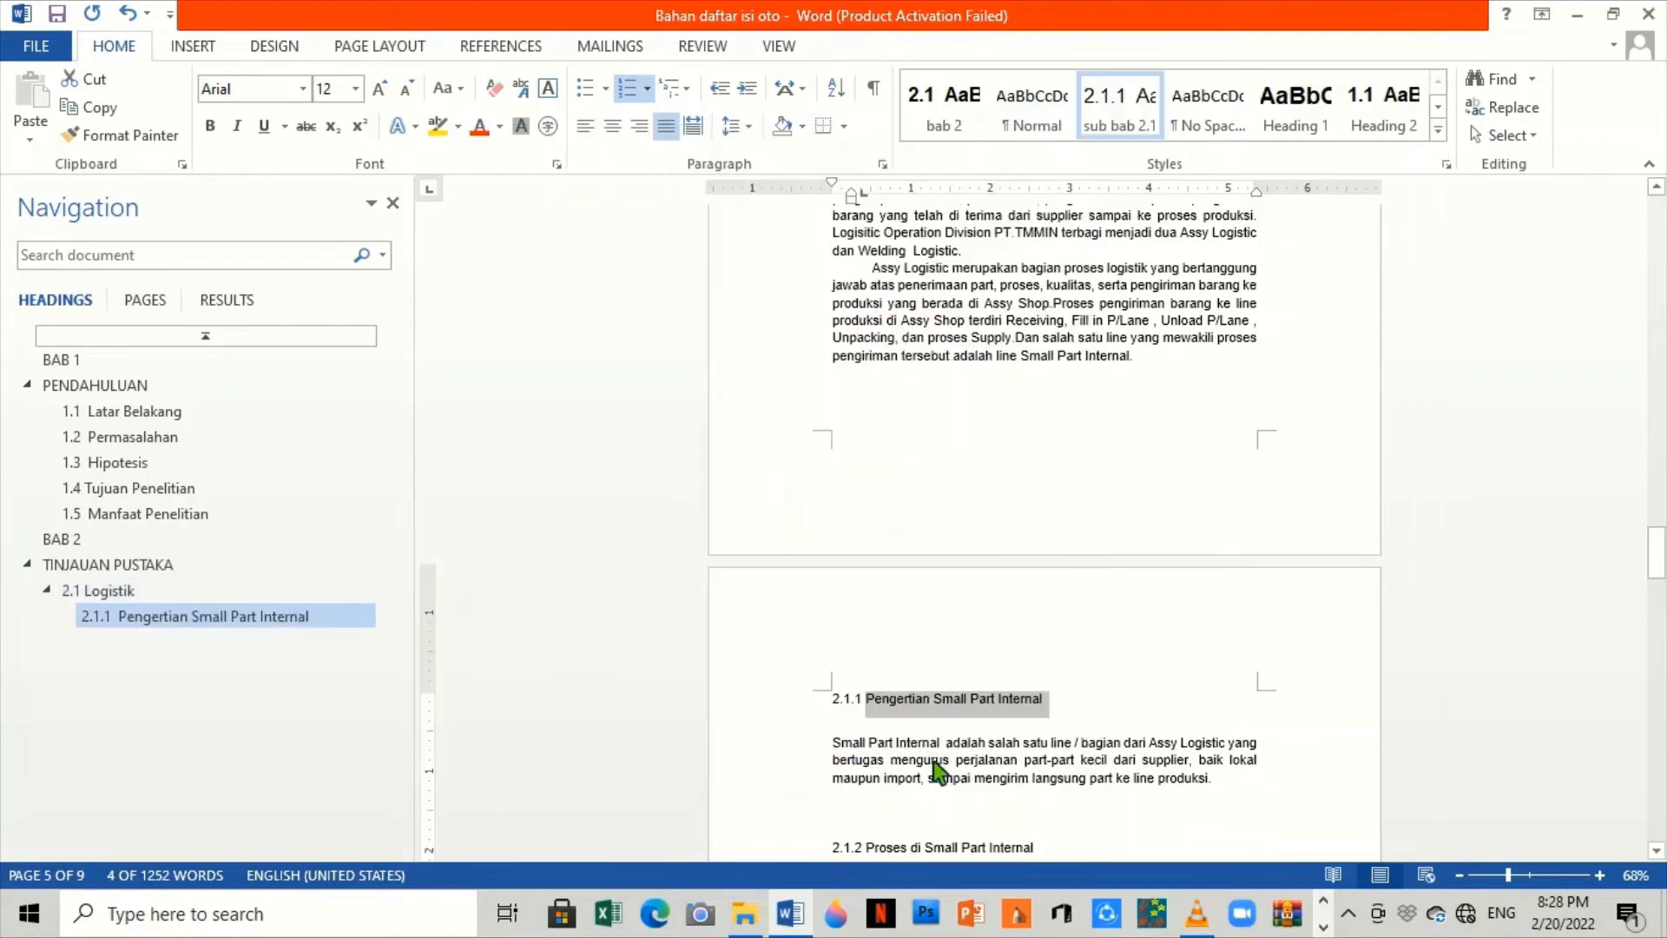
click(1062, 705)
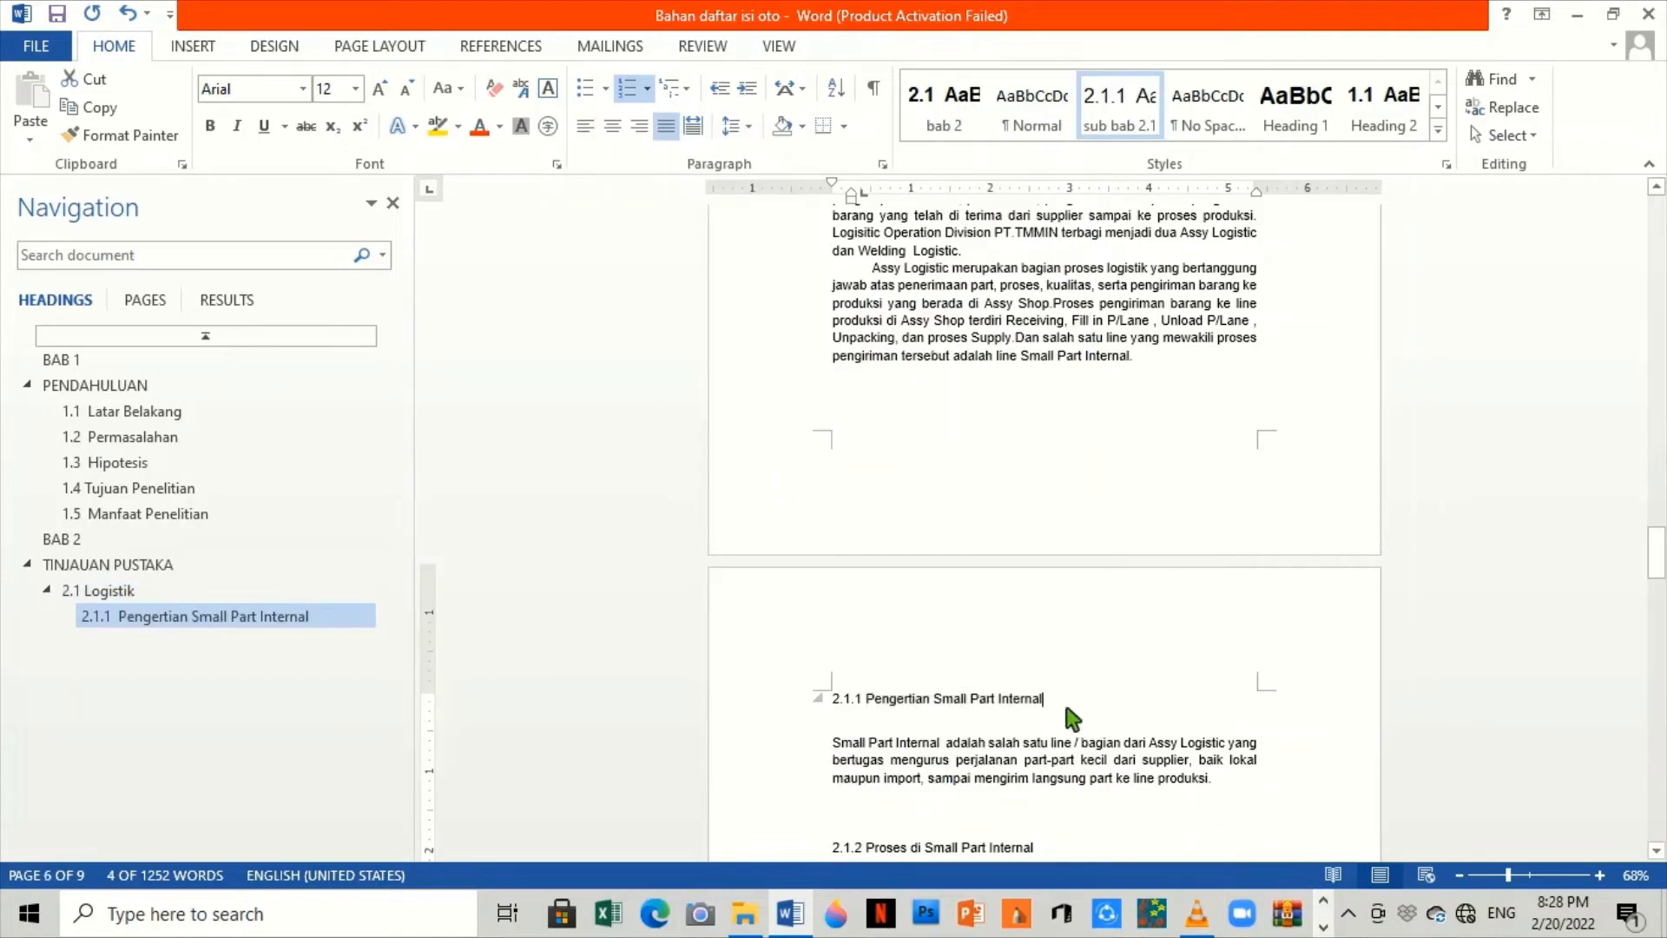
scroll(1060, 696, down, 5)
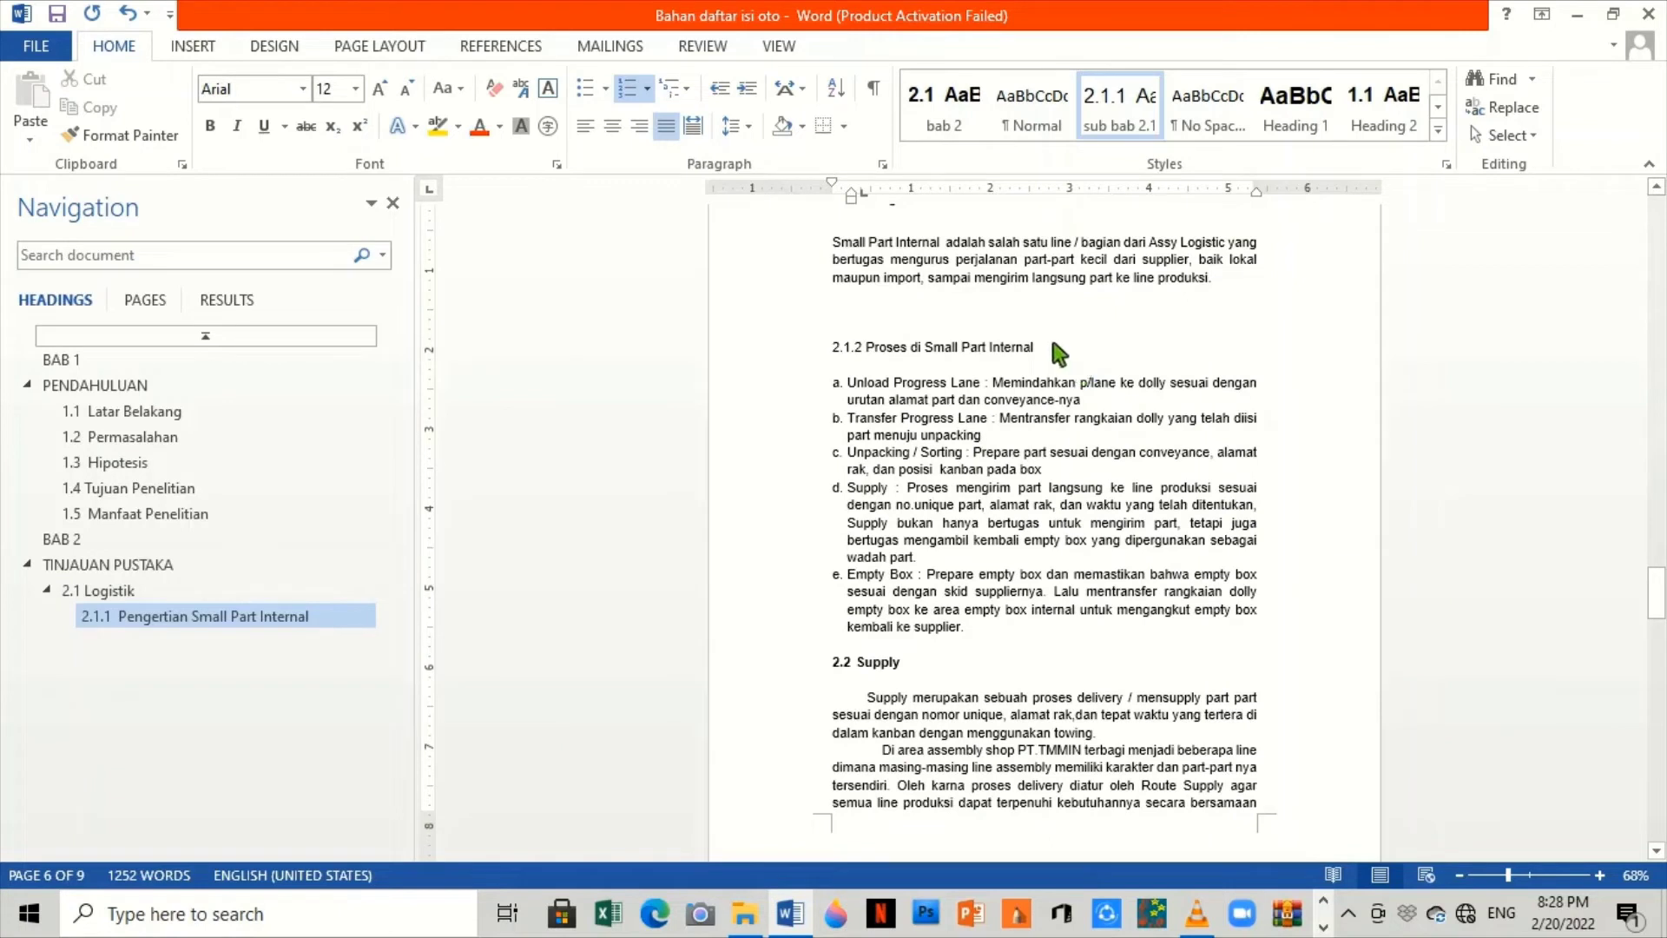
drag(1040, 348, 863, 364)
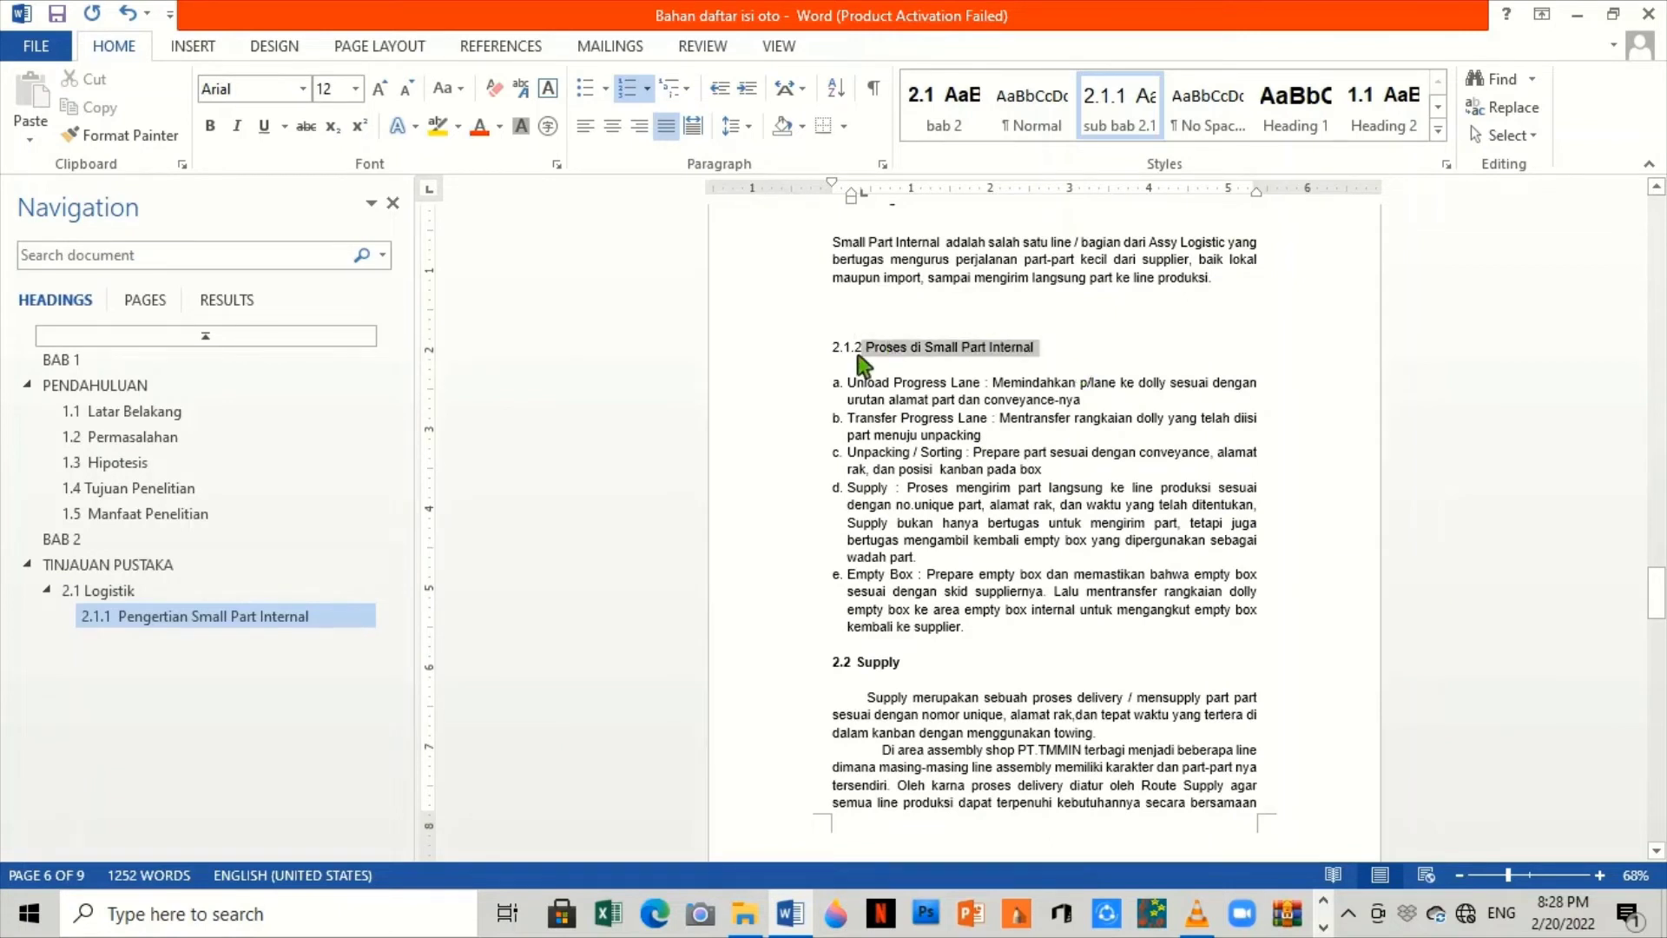
click(1115, 124)
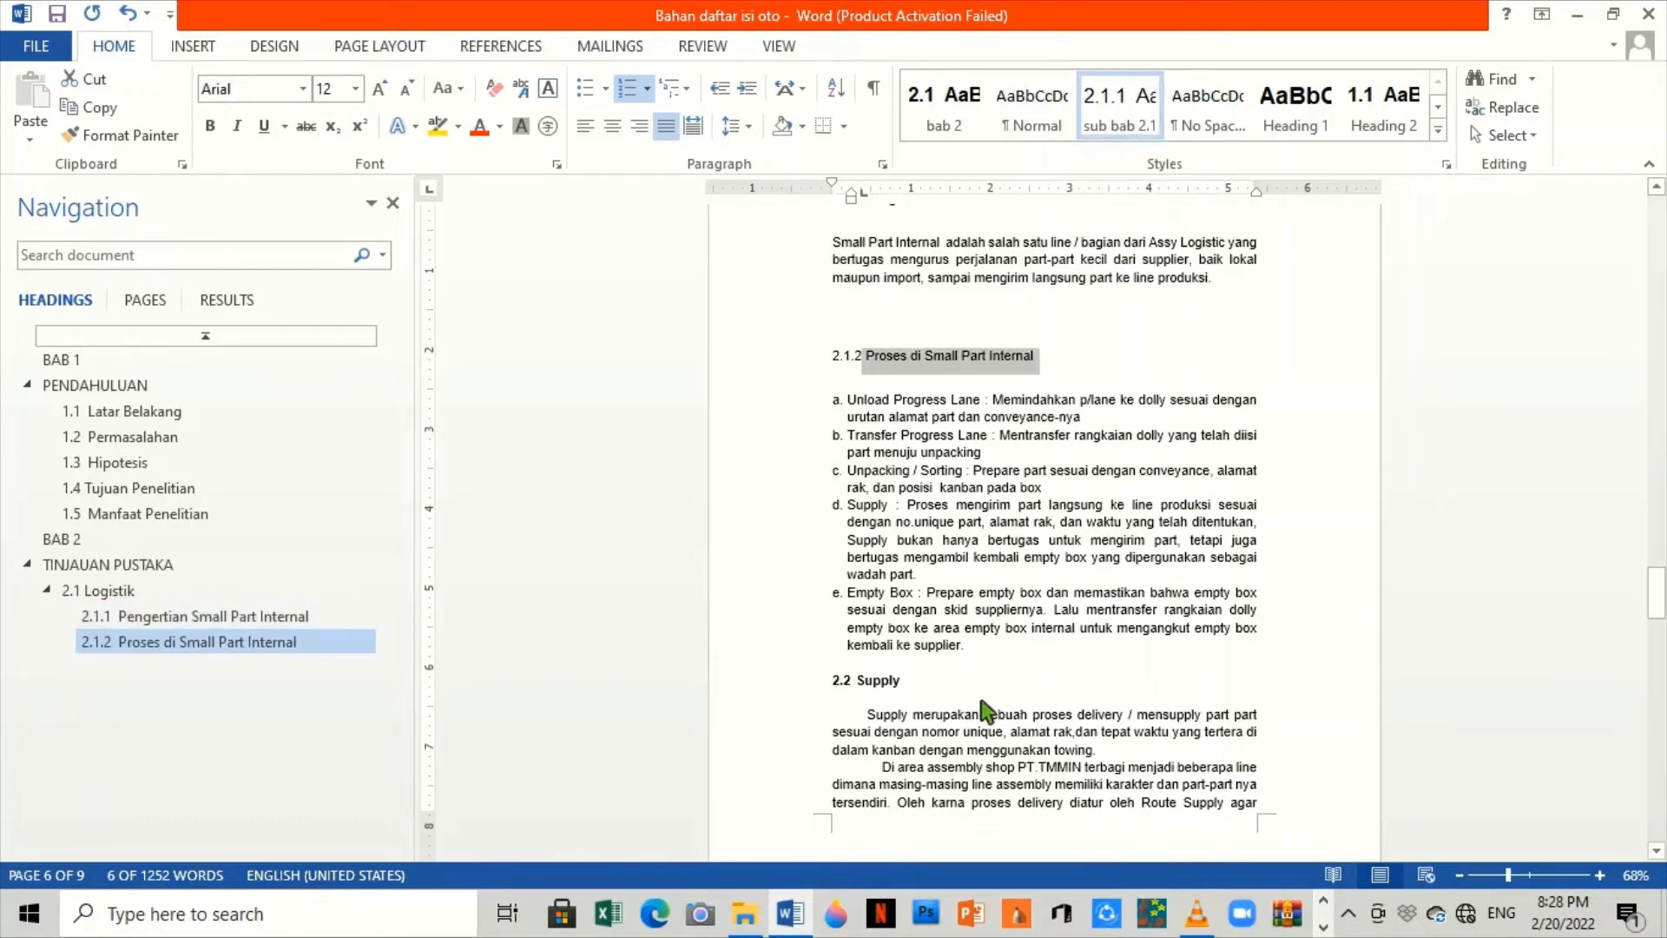
Apply the bab 2 style to the Supply, System Just In Time and Supplier headings.
drag(910, 686, 832, 695)
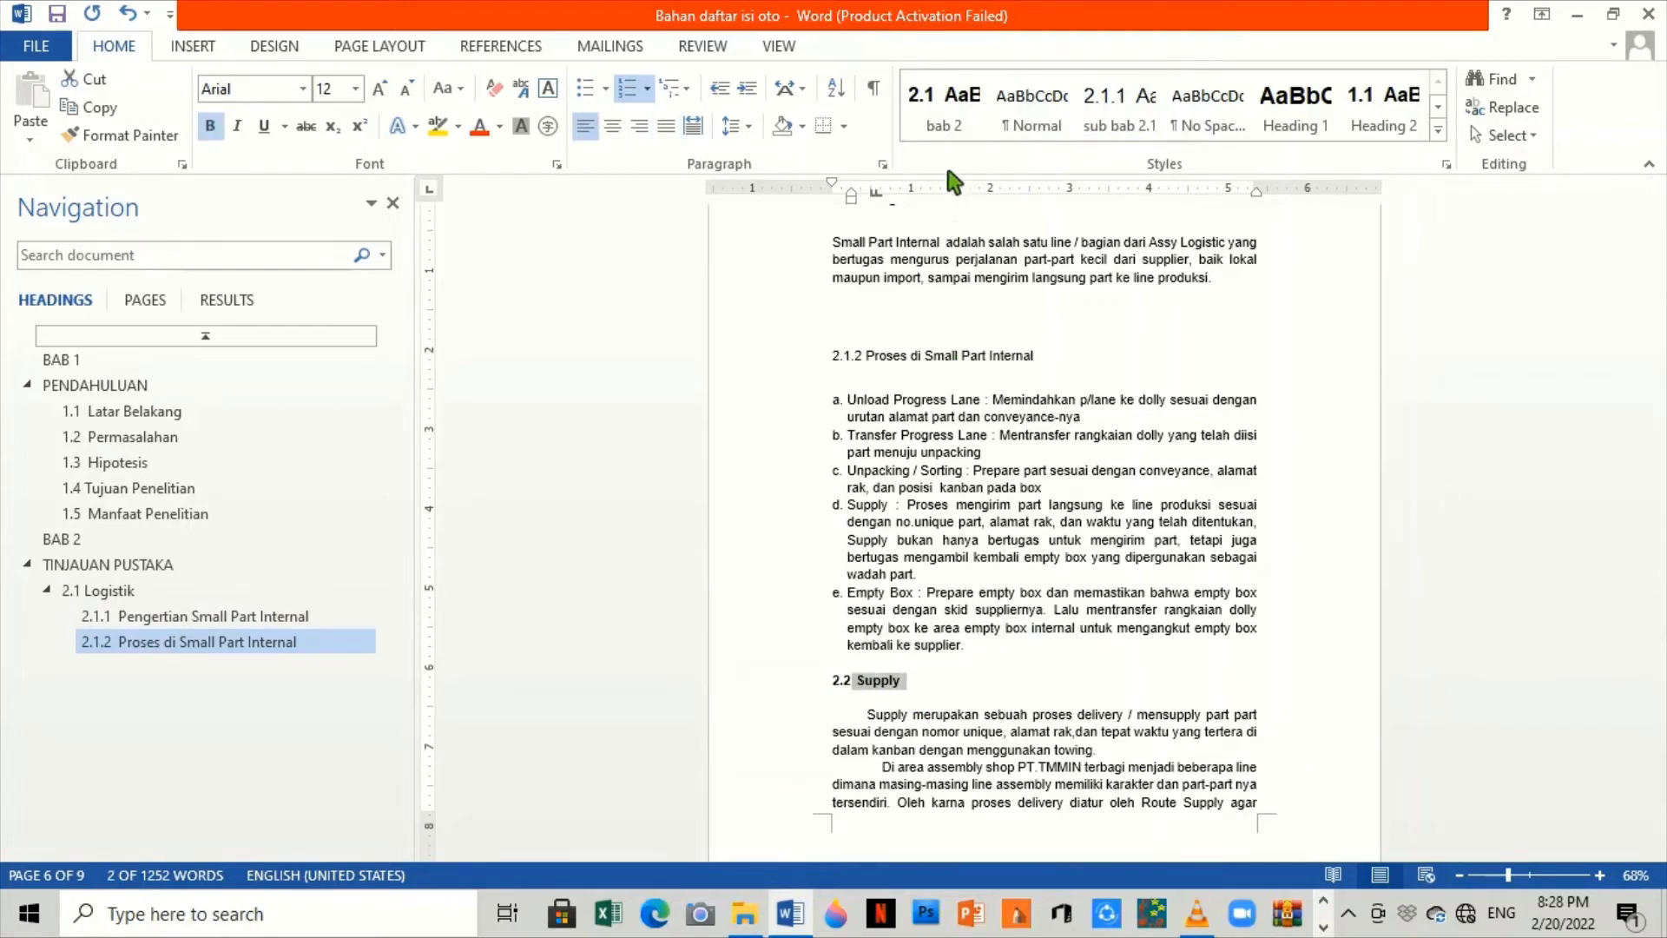
click(944, 122)
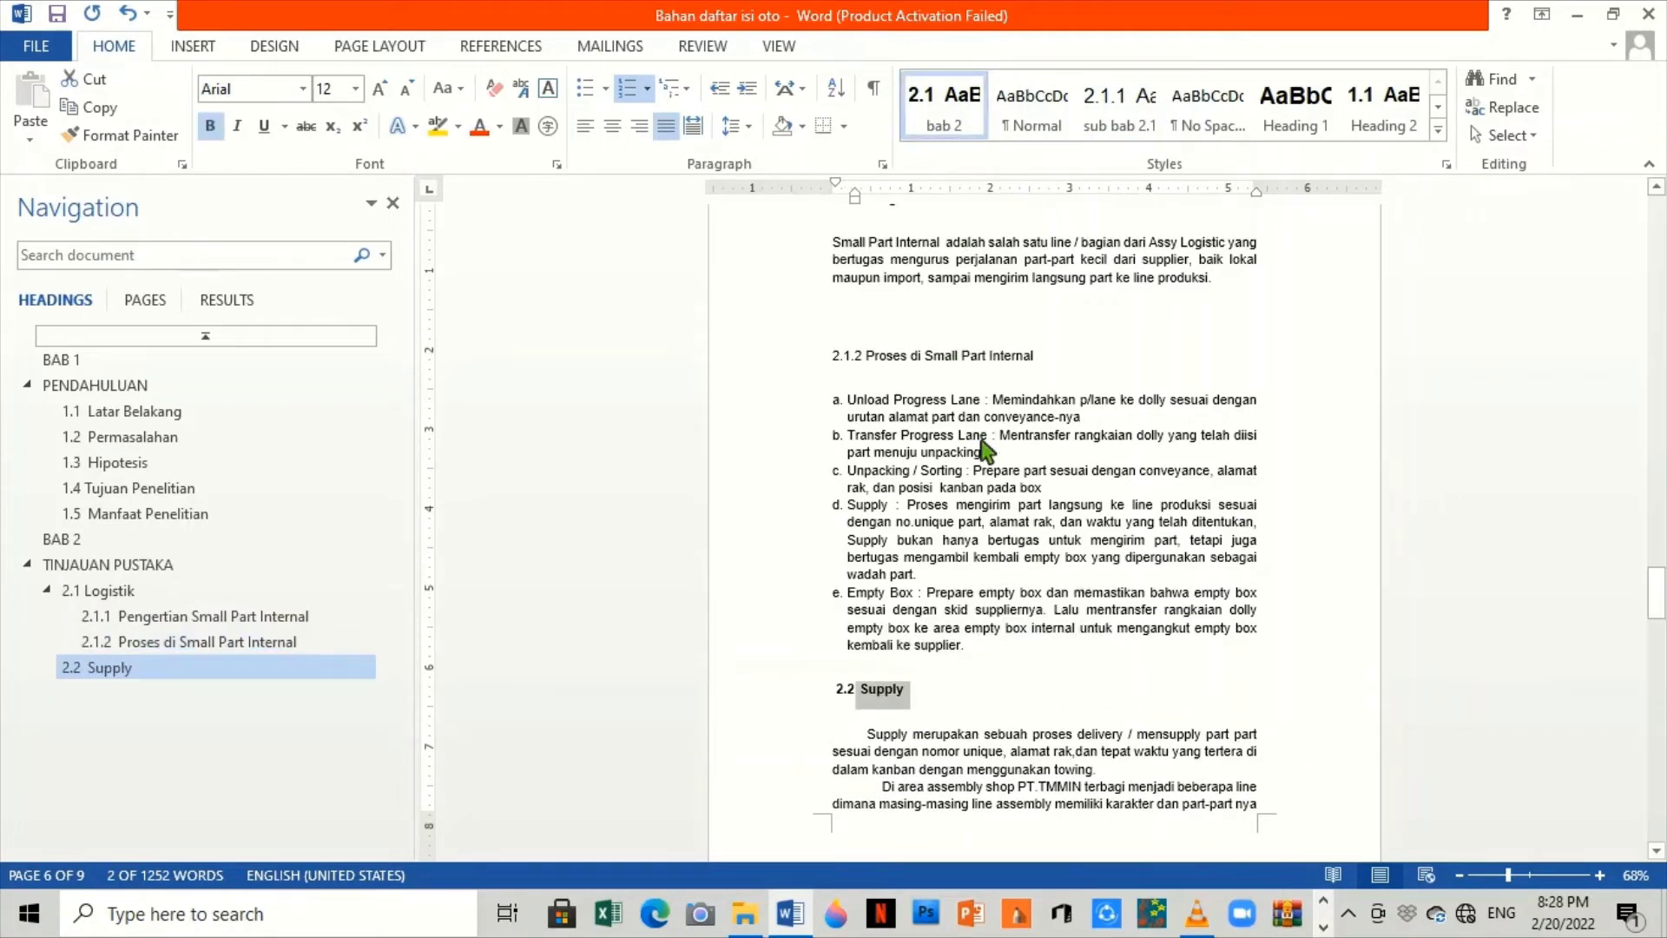
scroll(986, 452, down, 5)
scroll(953, 526, down, 5)
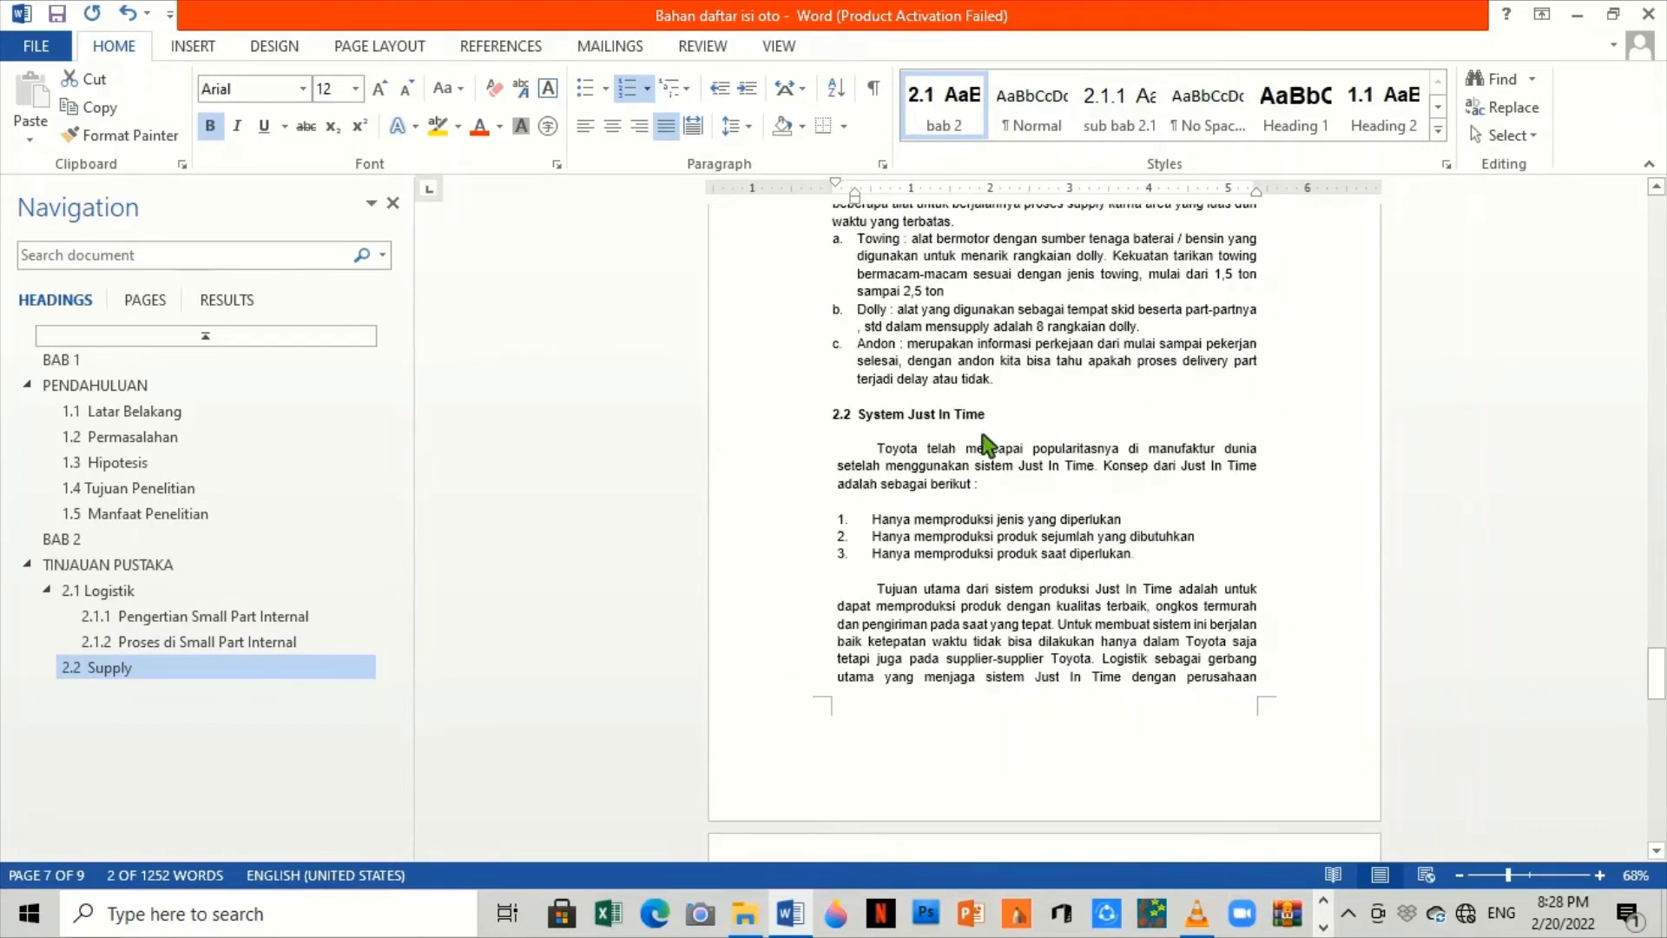
drag(890, 434, 857, 414)
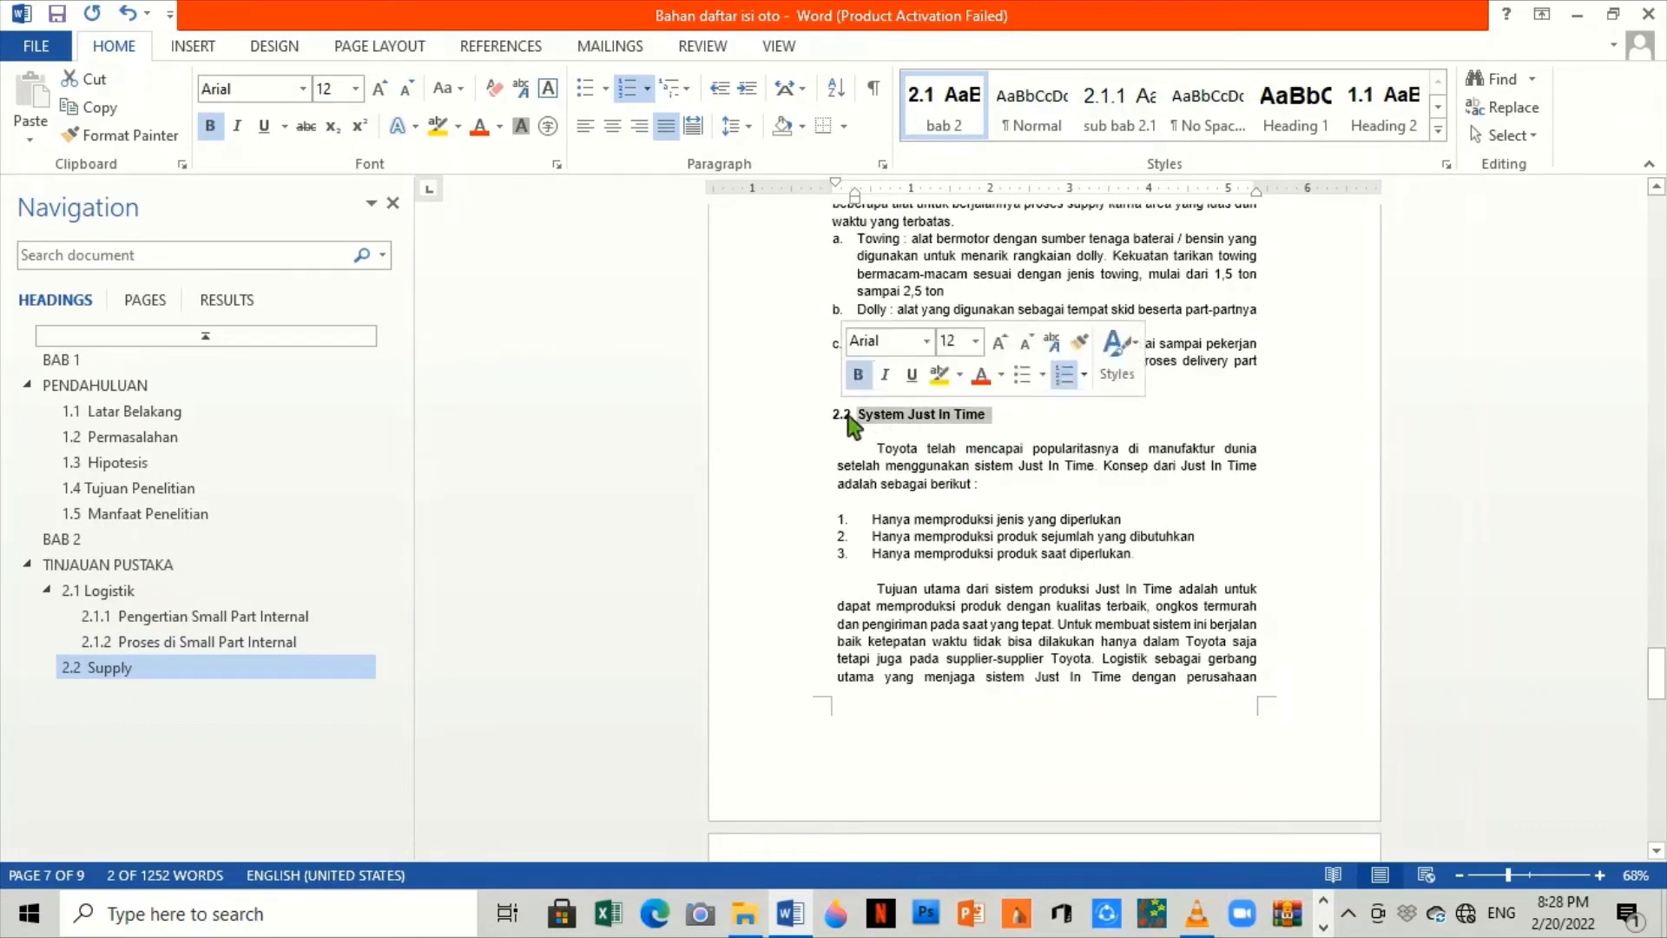
click(968, 130)
scroll(994, 517, down, 5)
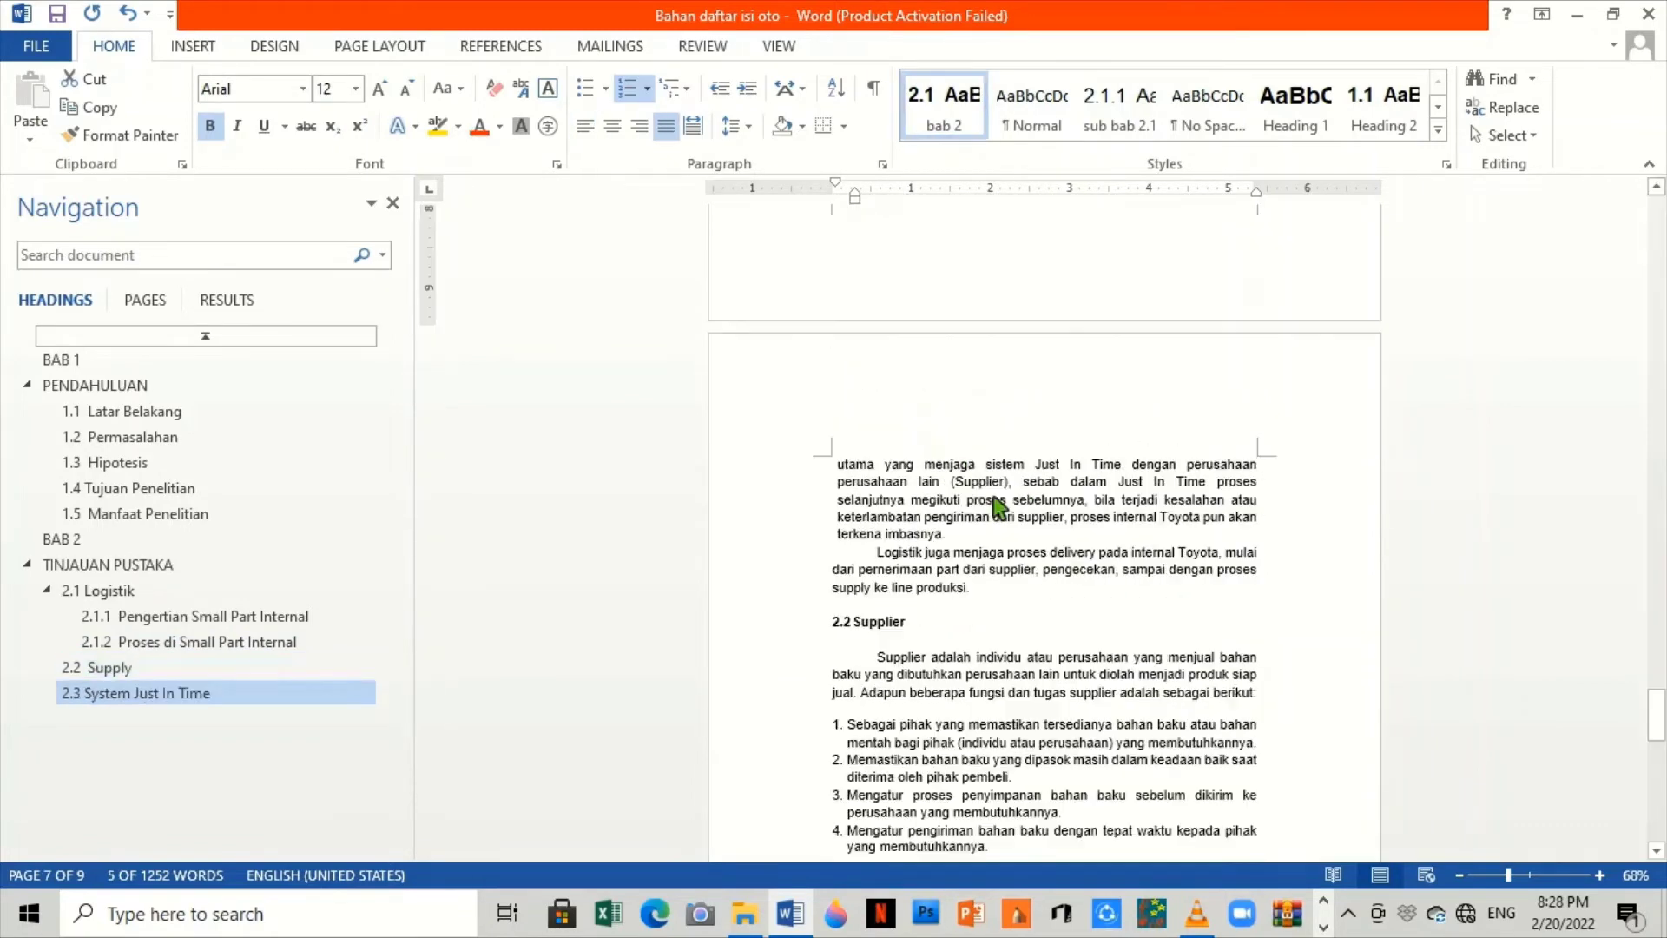
drag(912, 622, 817, 620)
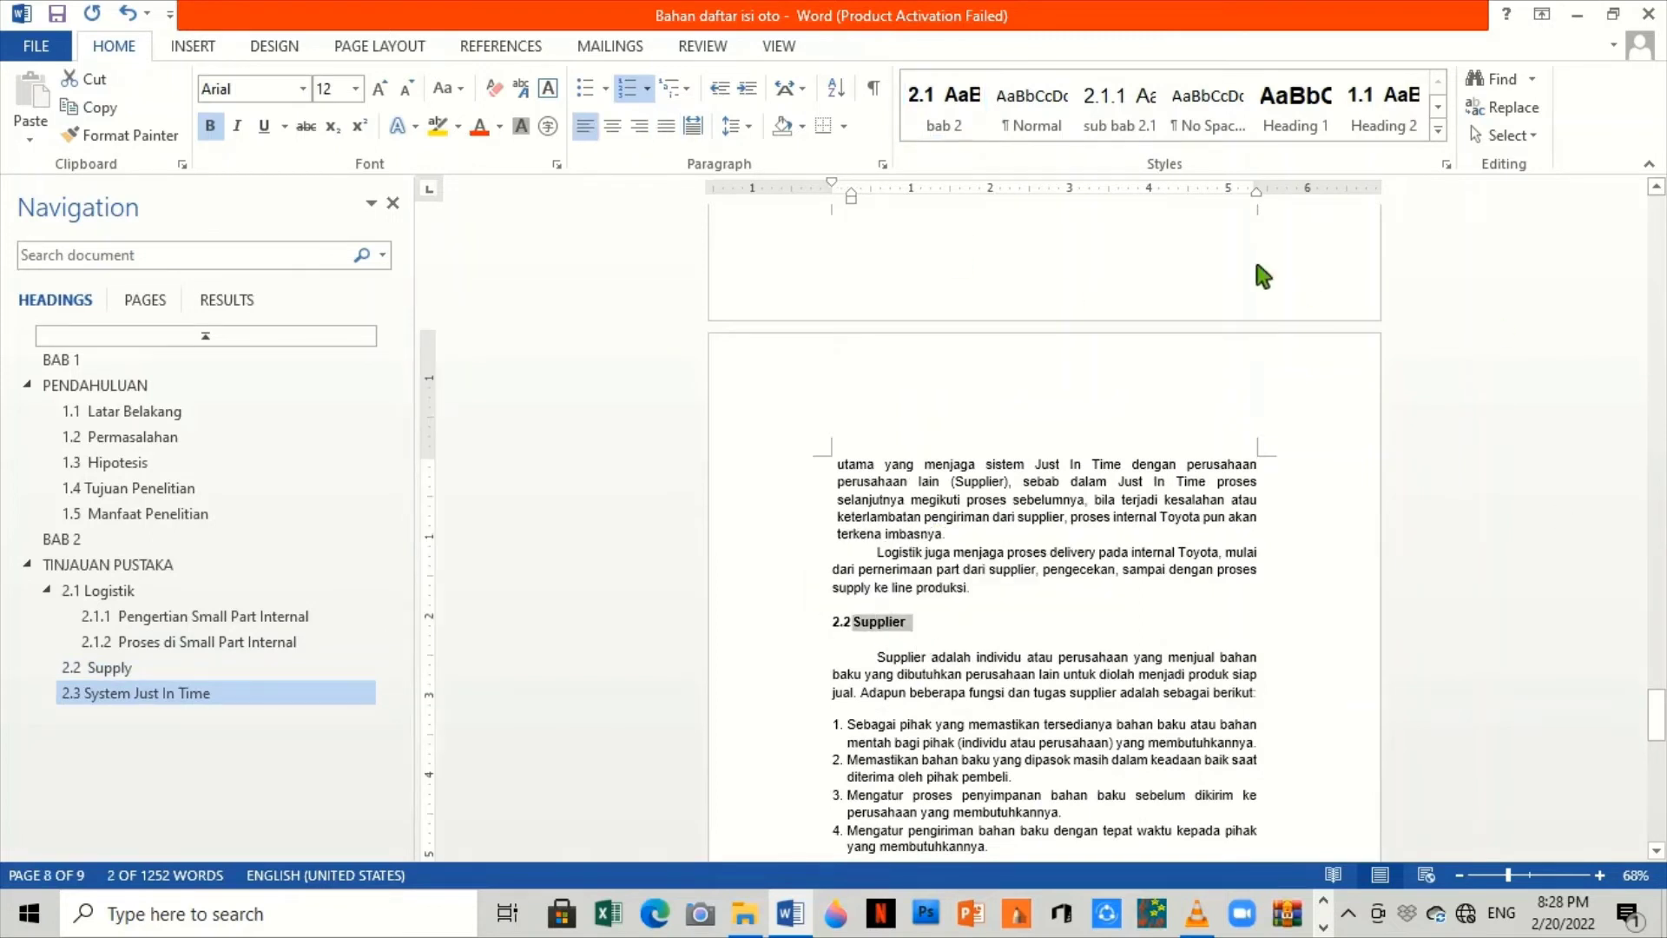
click(967, 111)
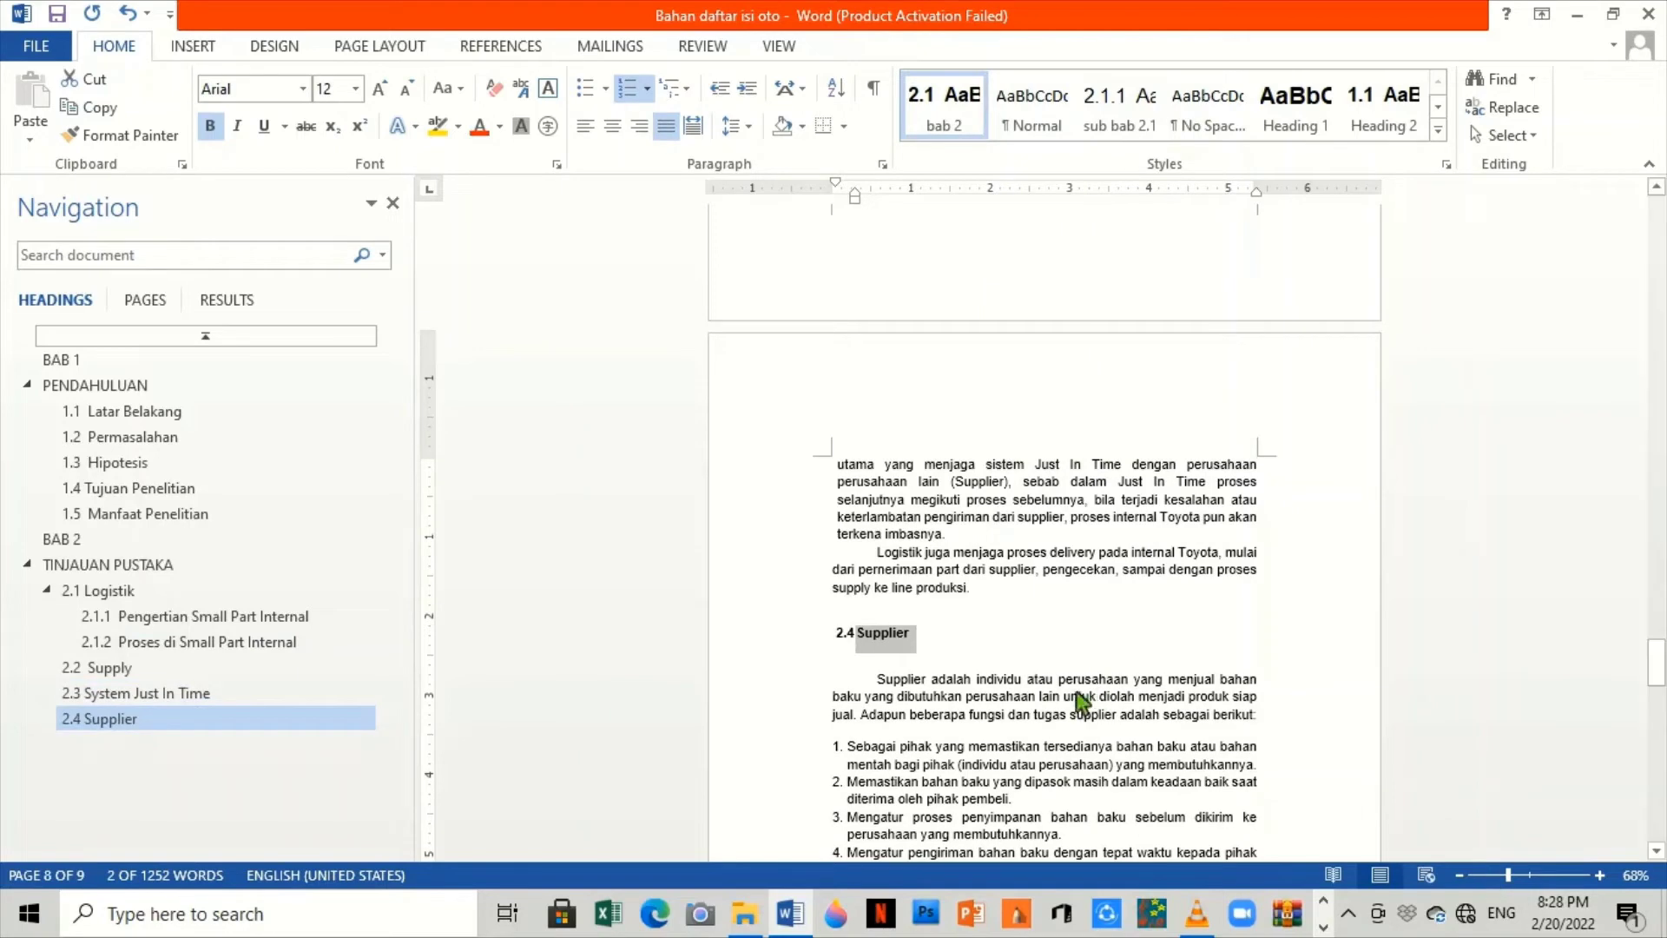
scroll(1072, 695, down, 5)
drag(899, 469, 831, 473)
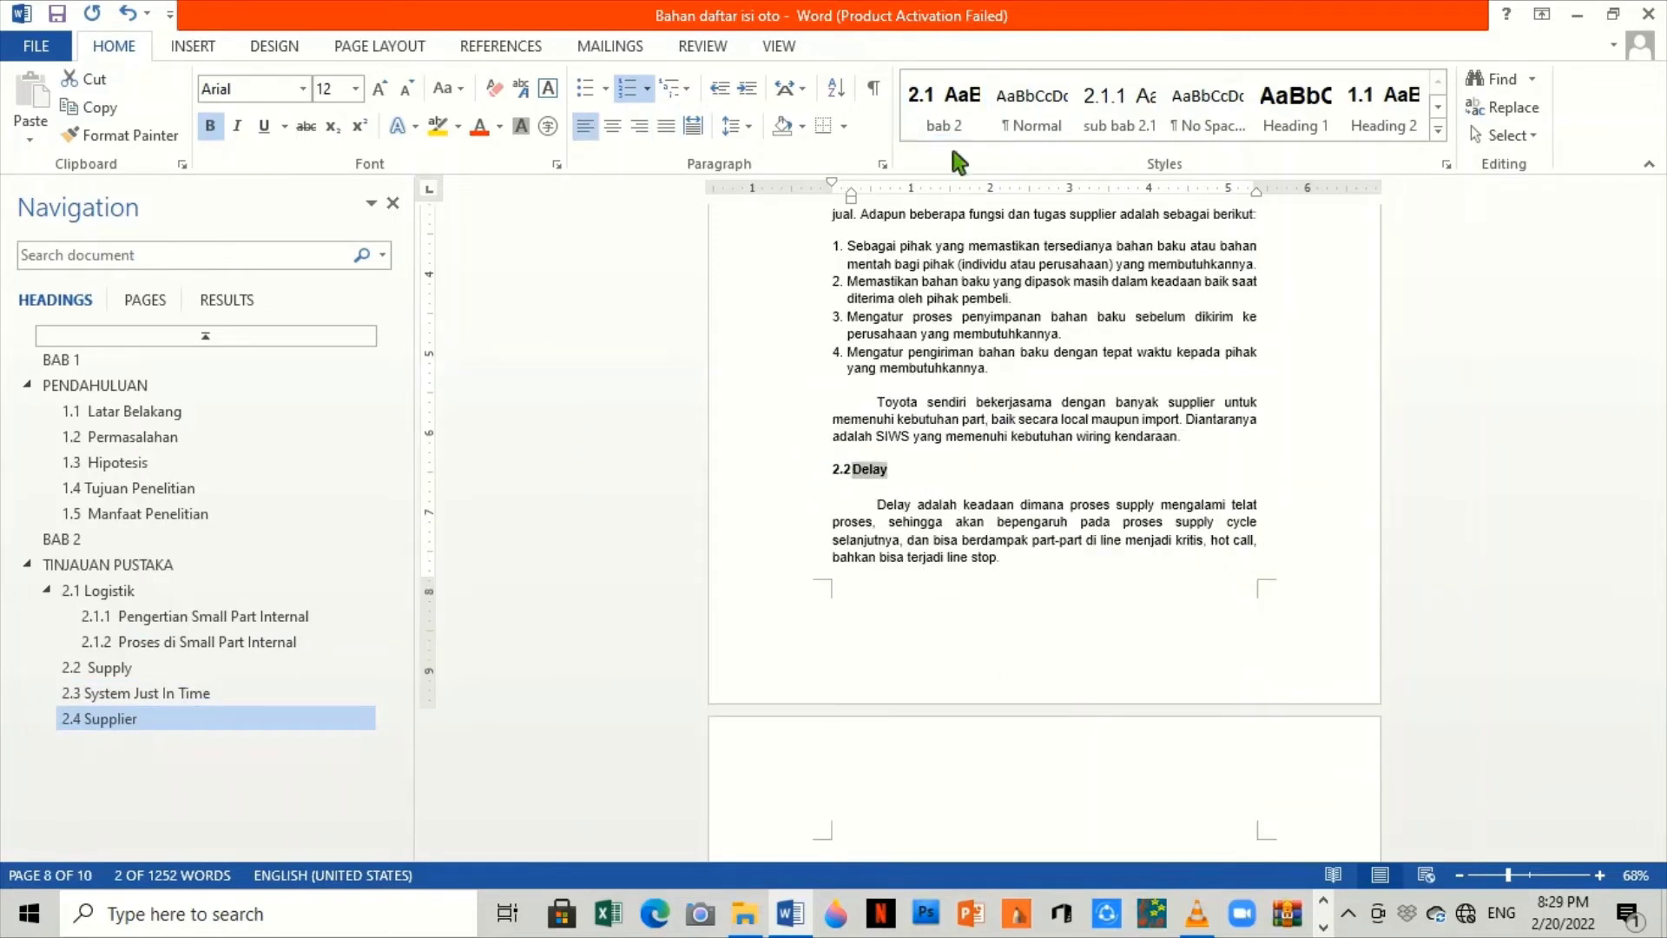
Apply the bab 2 style to Delay so it becomes heading 2.5 Delay.
click(964, 118)
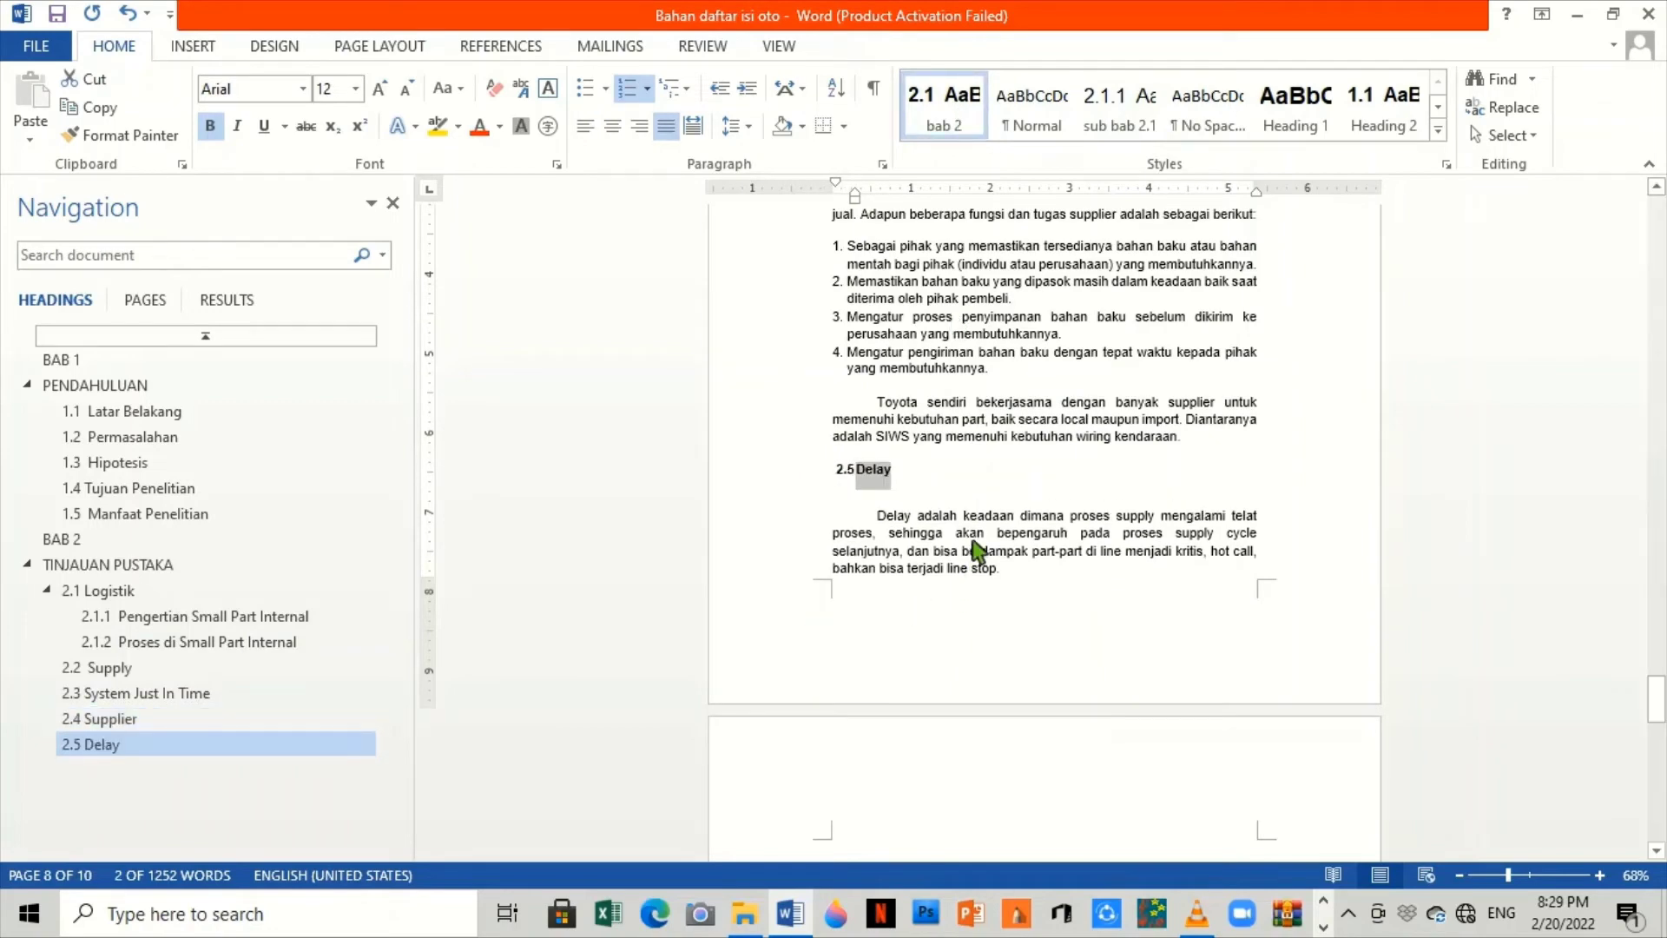
scroll(972, 543, up, 5)
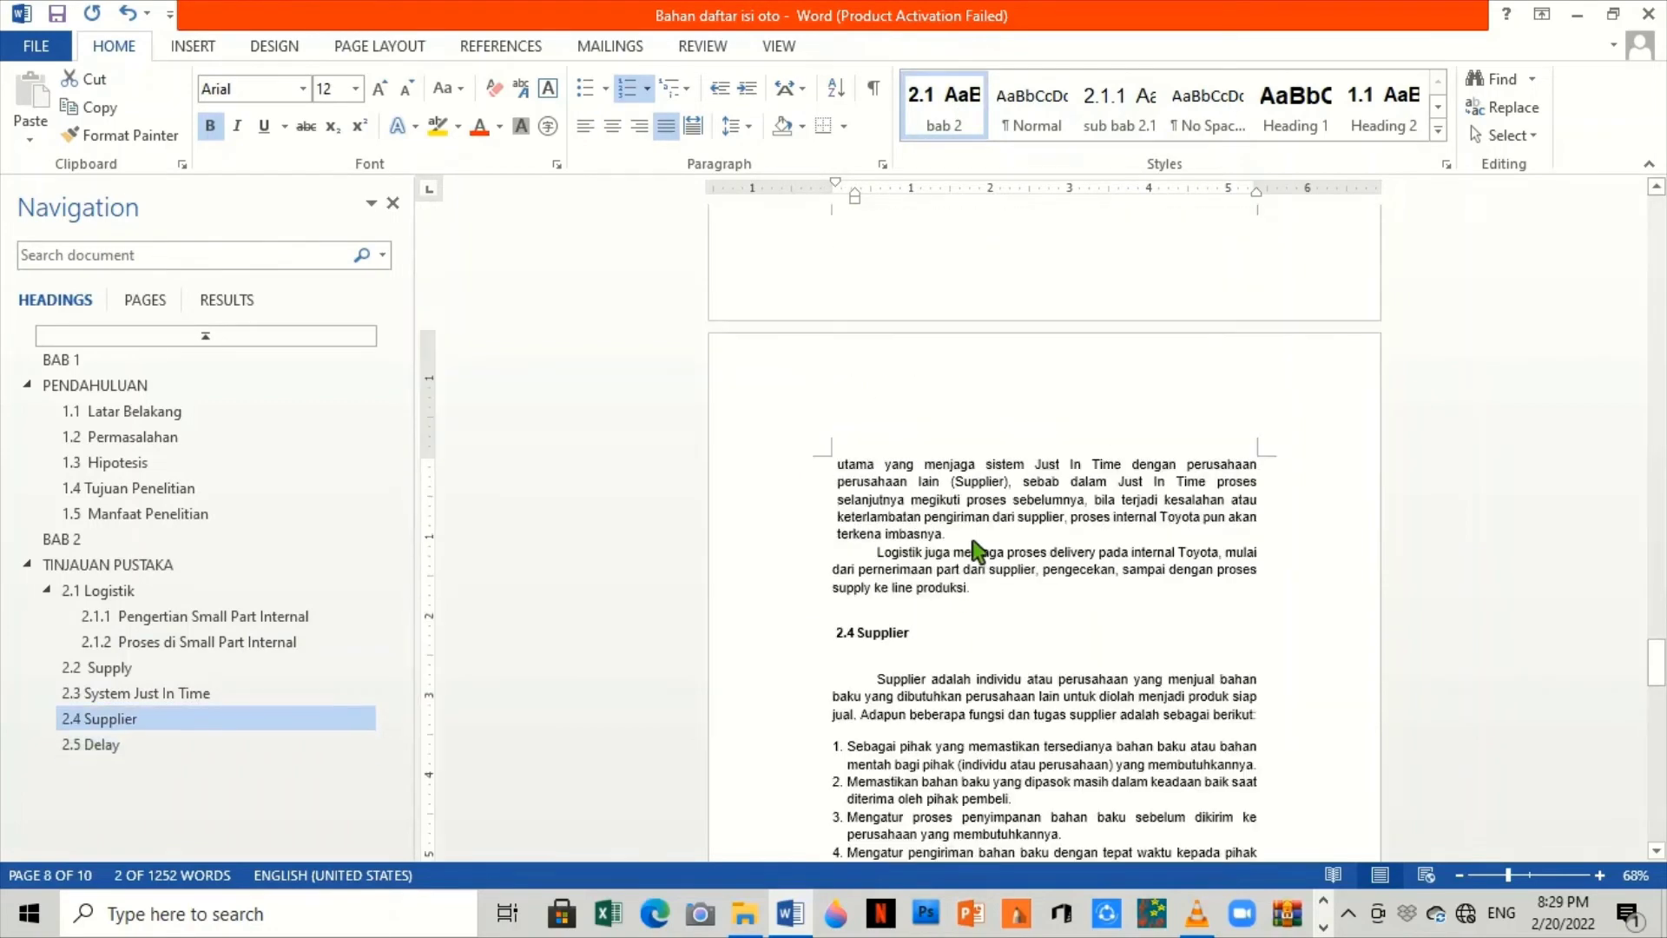
scroll(977, 550, up, 5)
scroll(981, 551, up, 5)
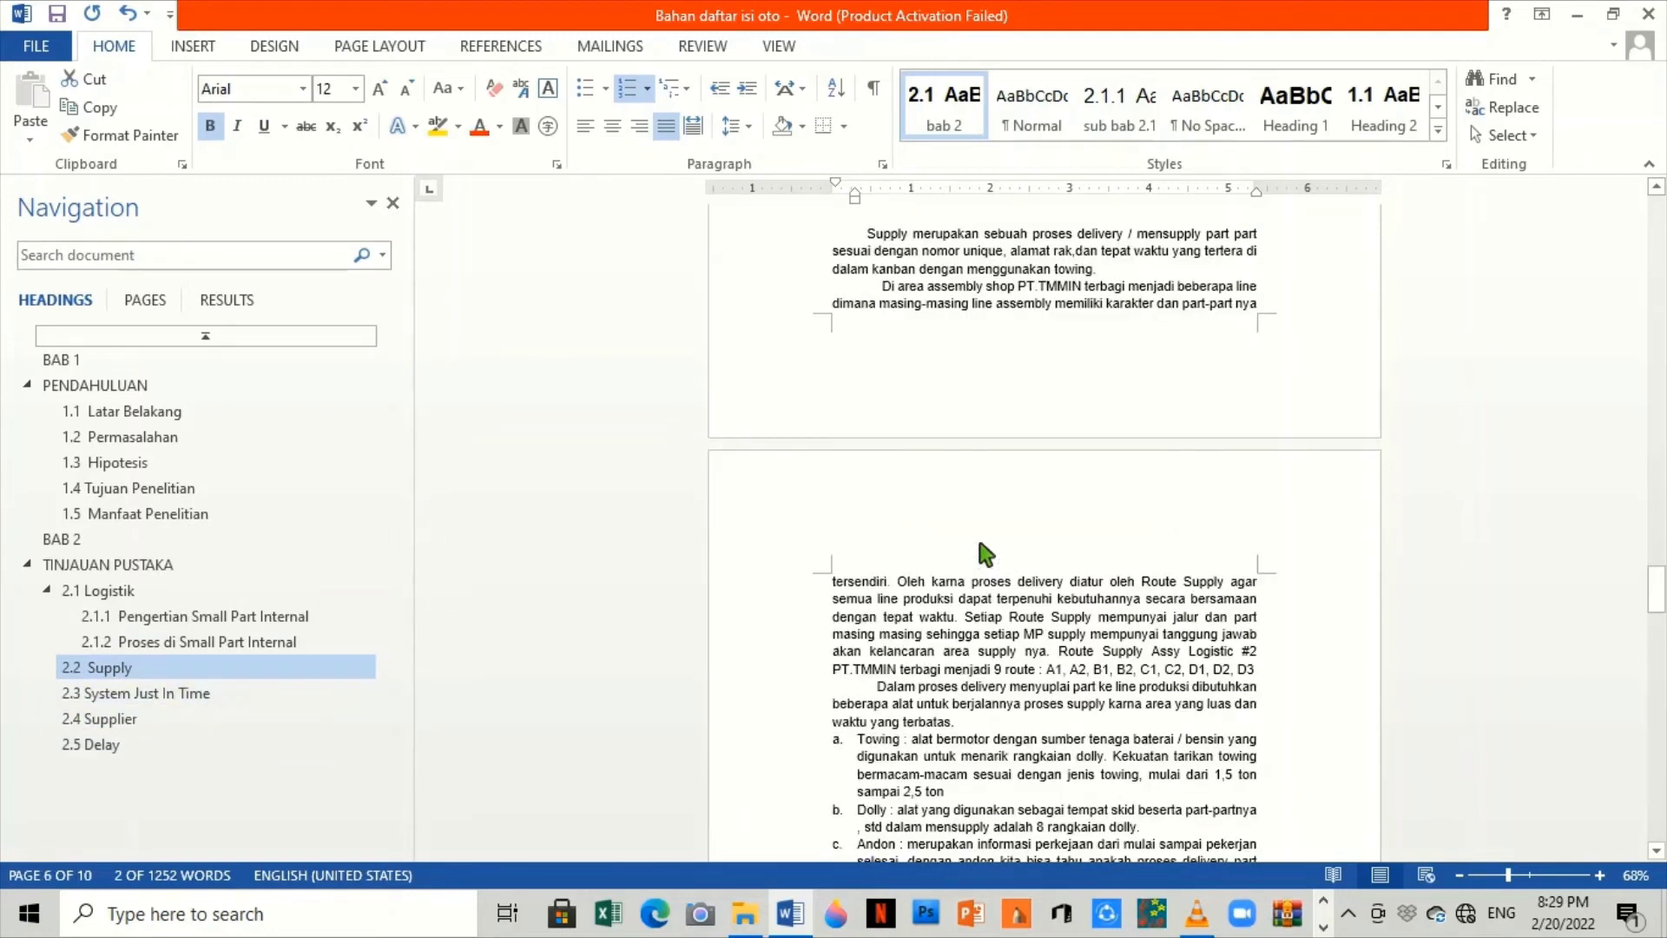
scroll(979, 543, up, 5)
scroll(980, 543, up, 5)
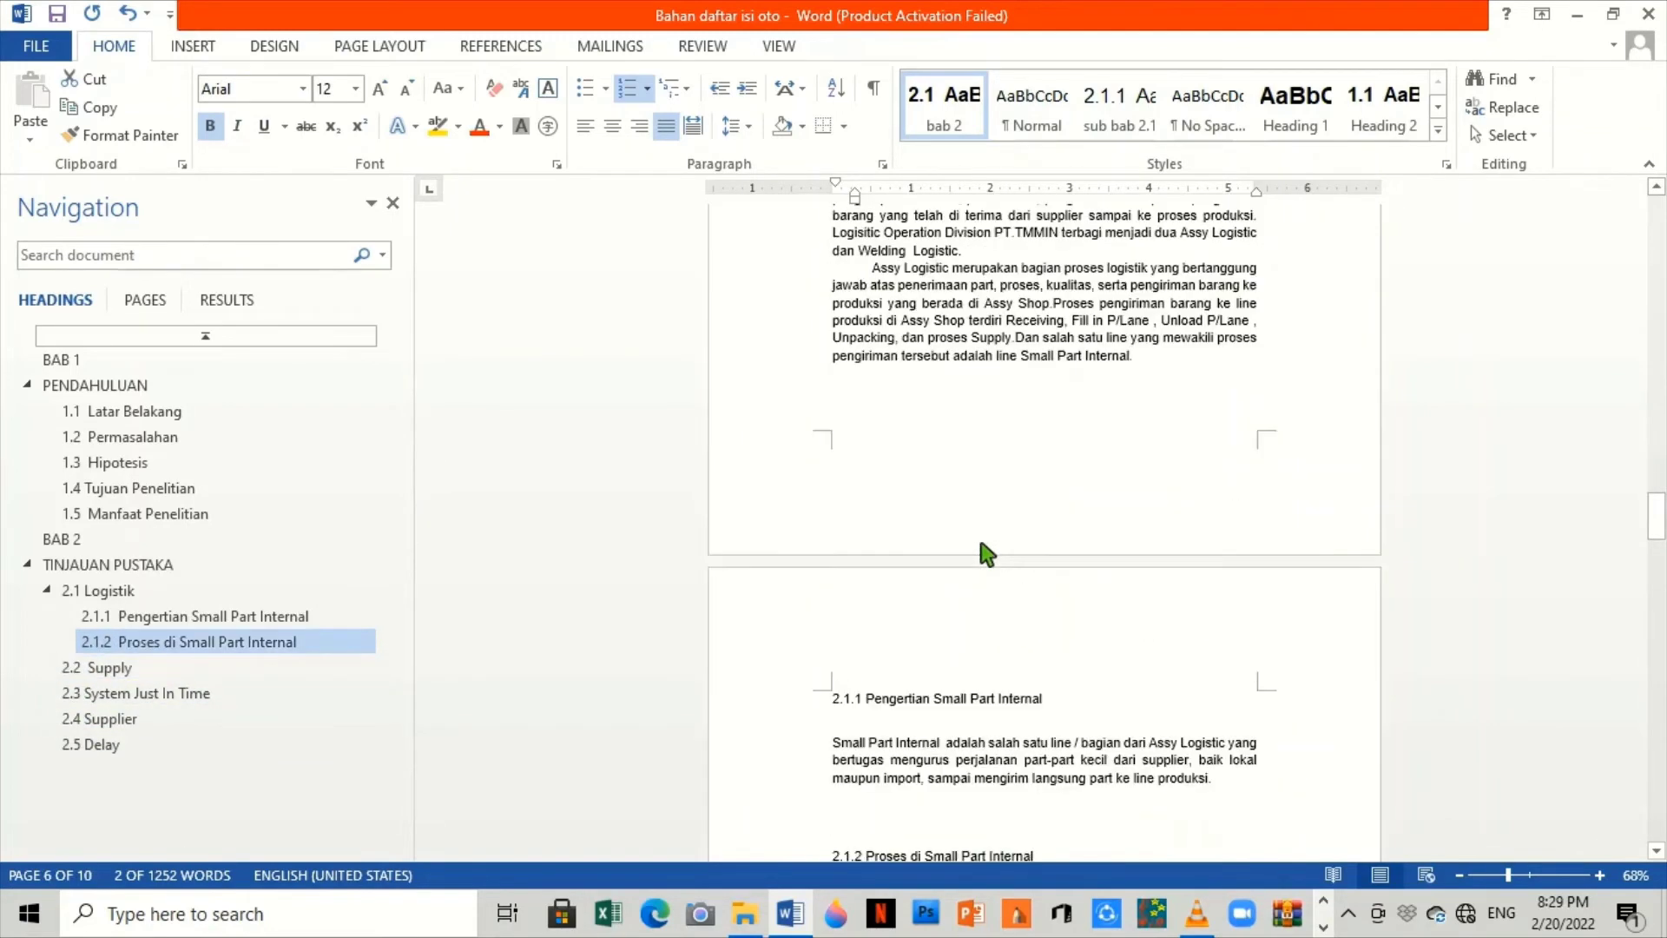
scroll(981, 544, up, 5)
scroll(986, 551, down, 5)
scroll(964, 647, down, 10)
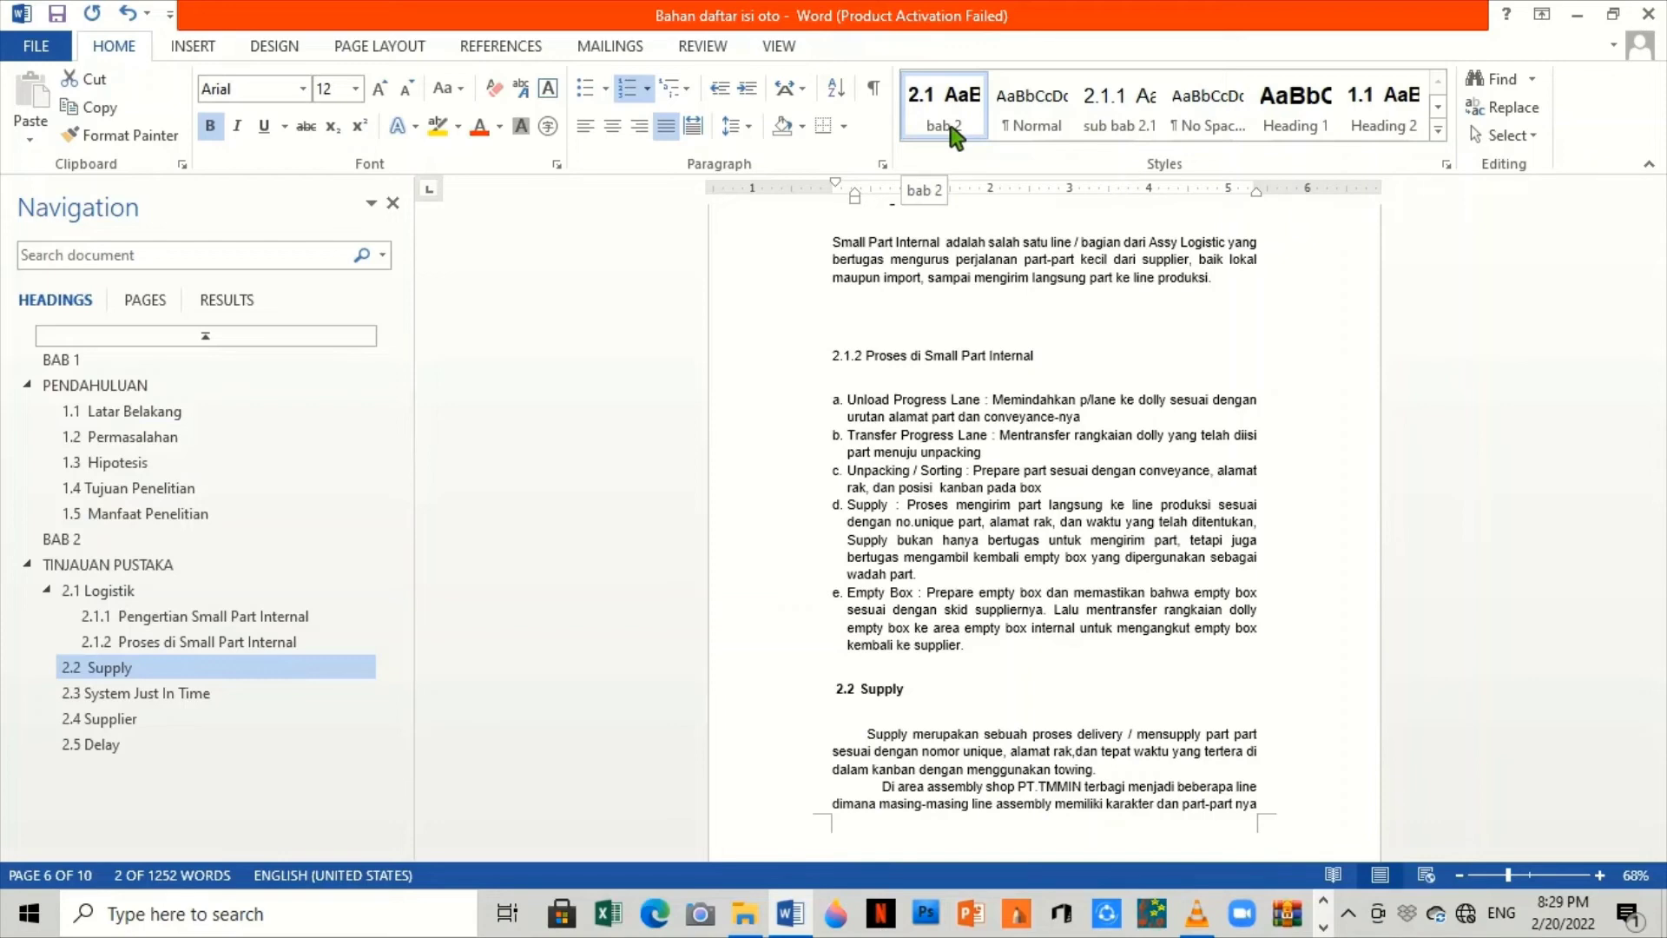
Page through chapter 2 to check the headings from 2.1.2 to 2.4 Supplier.
key(Page_Down)
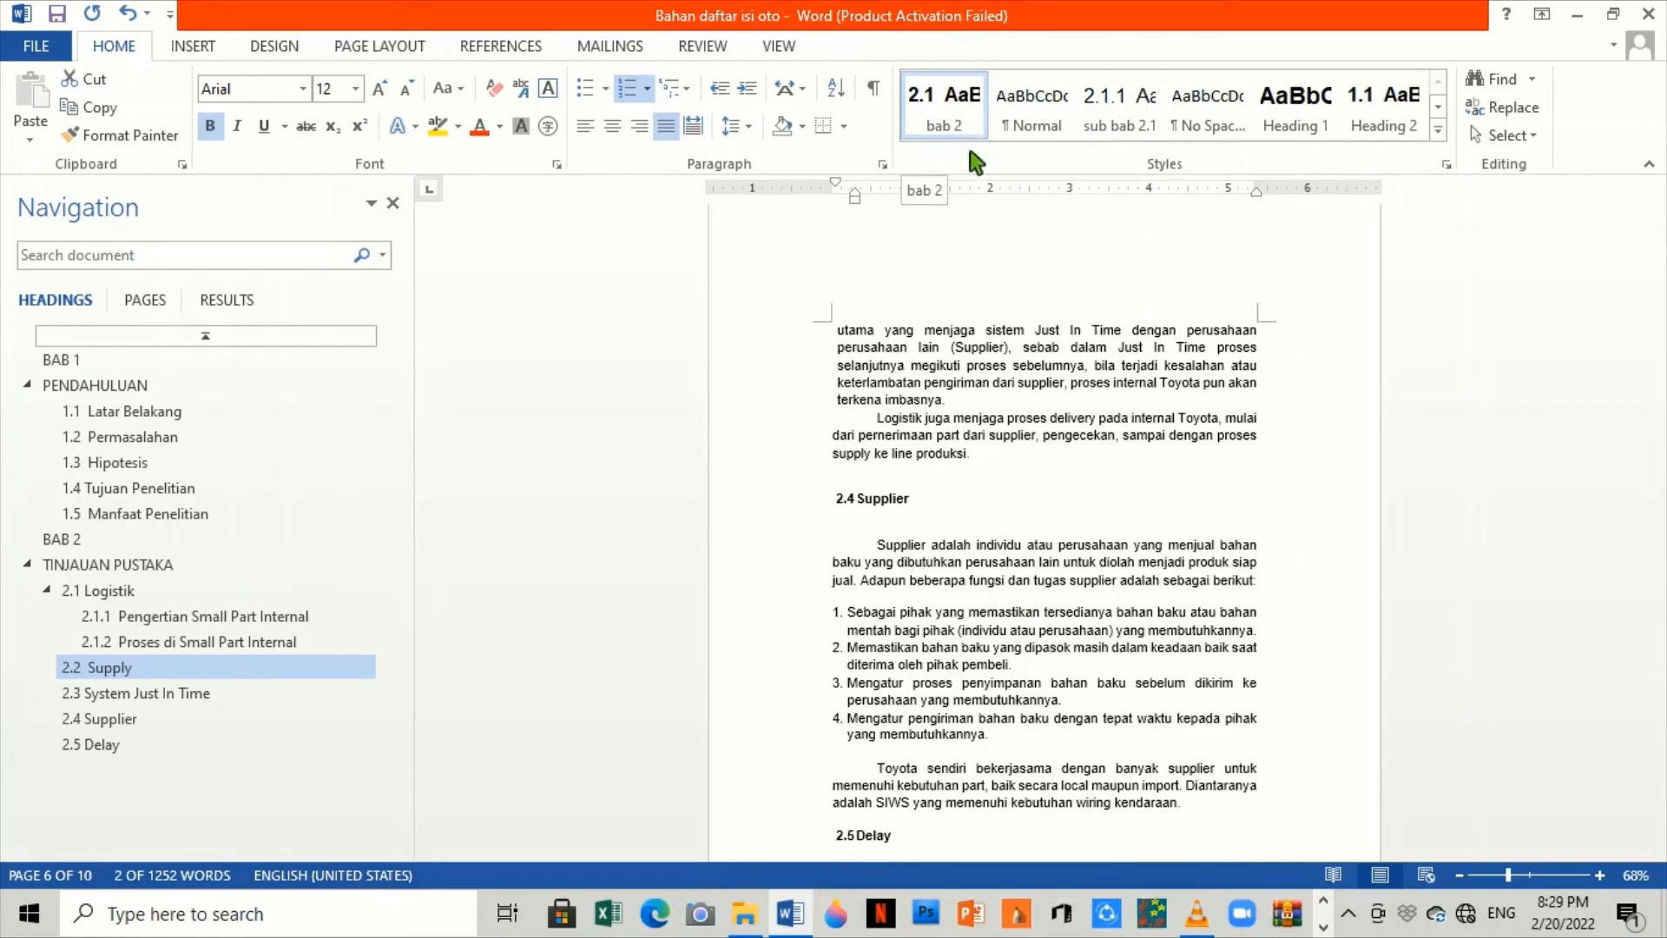
key(Page_Up)
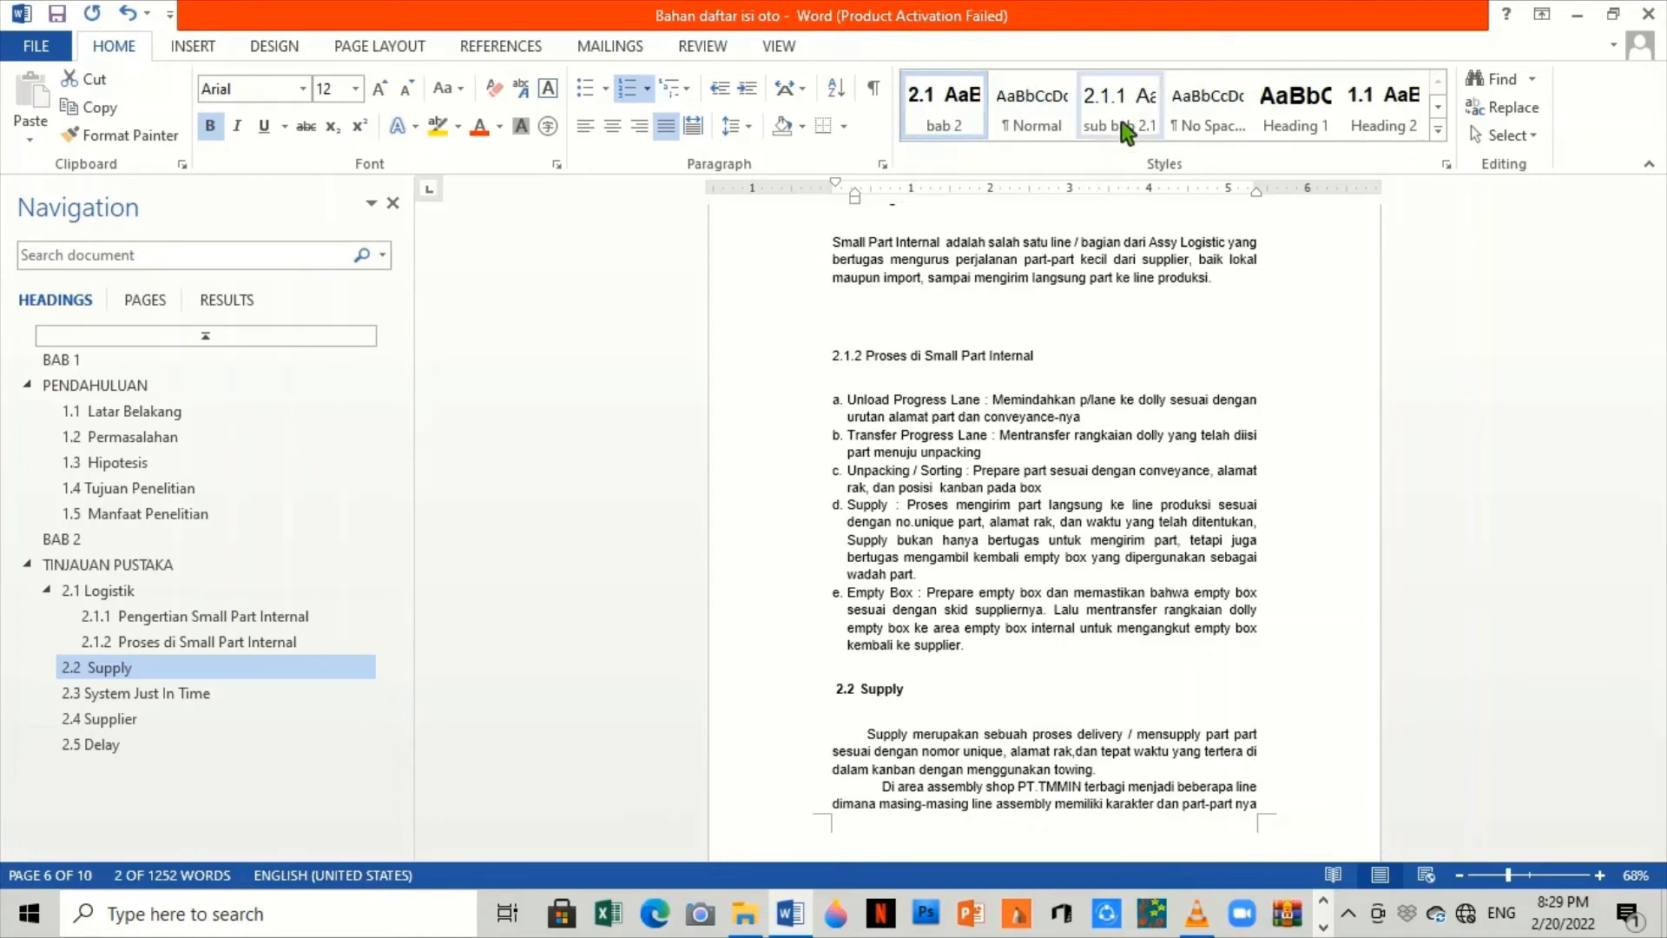
key(Page_Down)
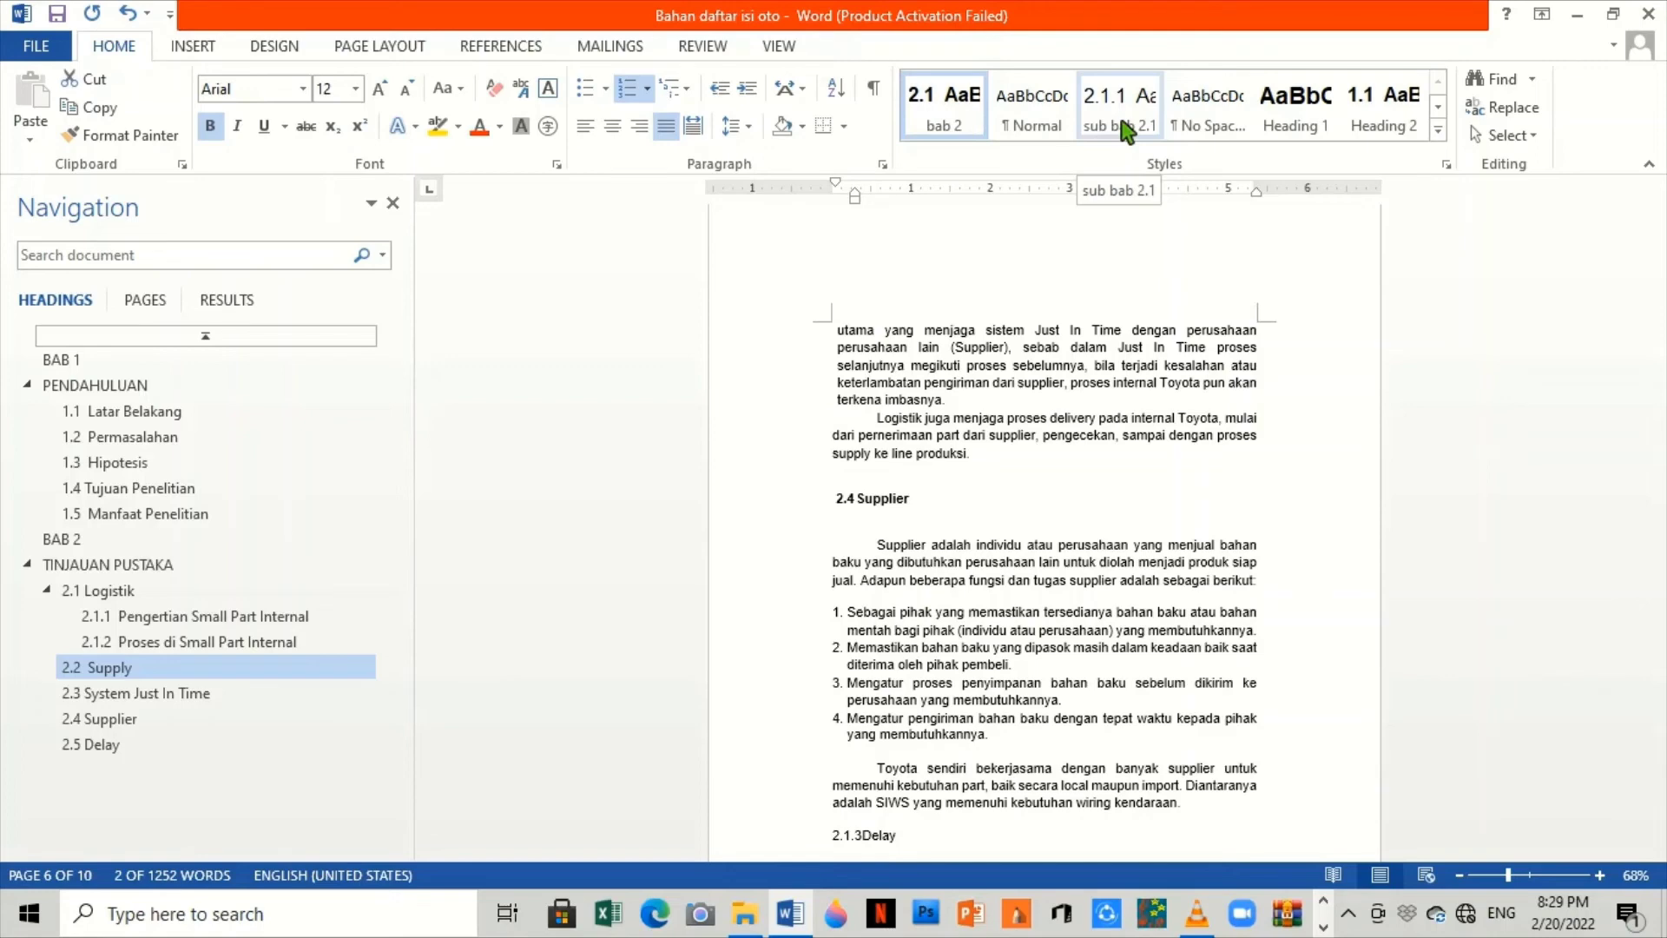
key(Page_Up)
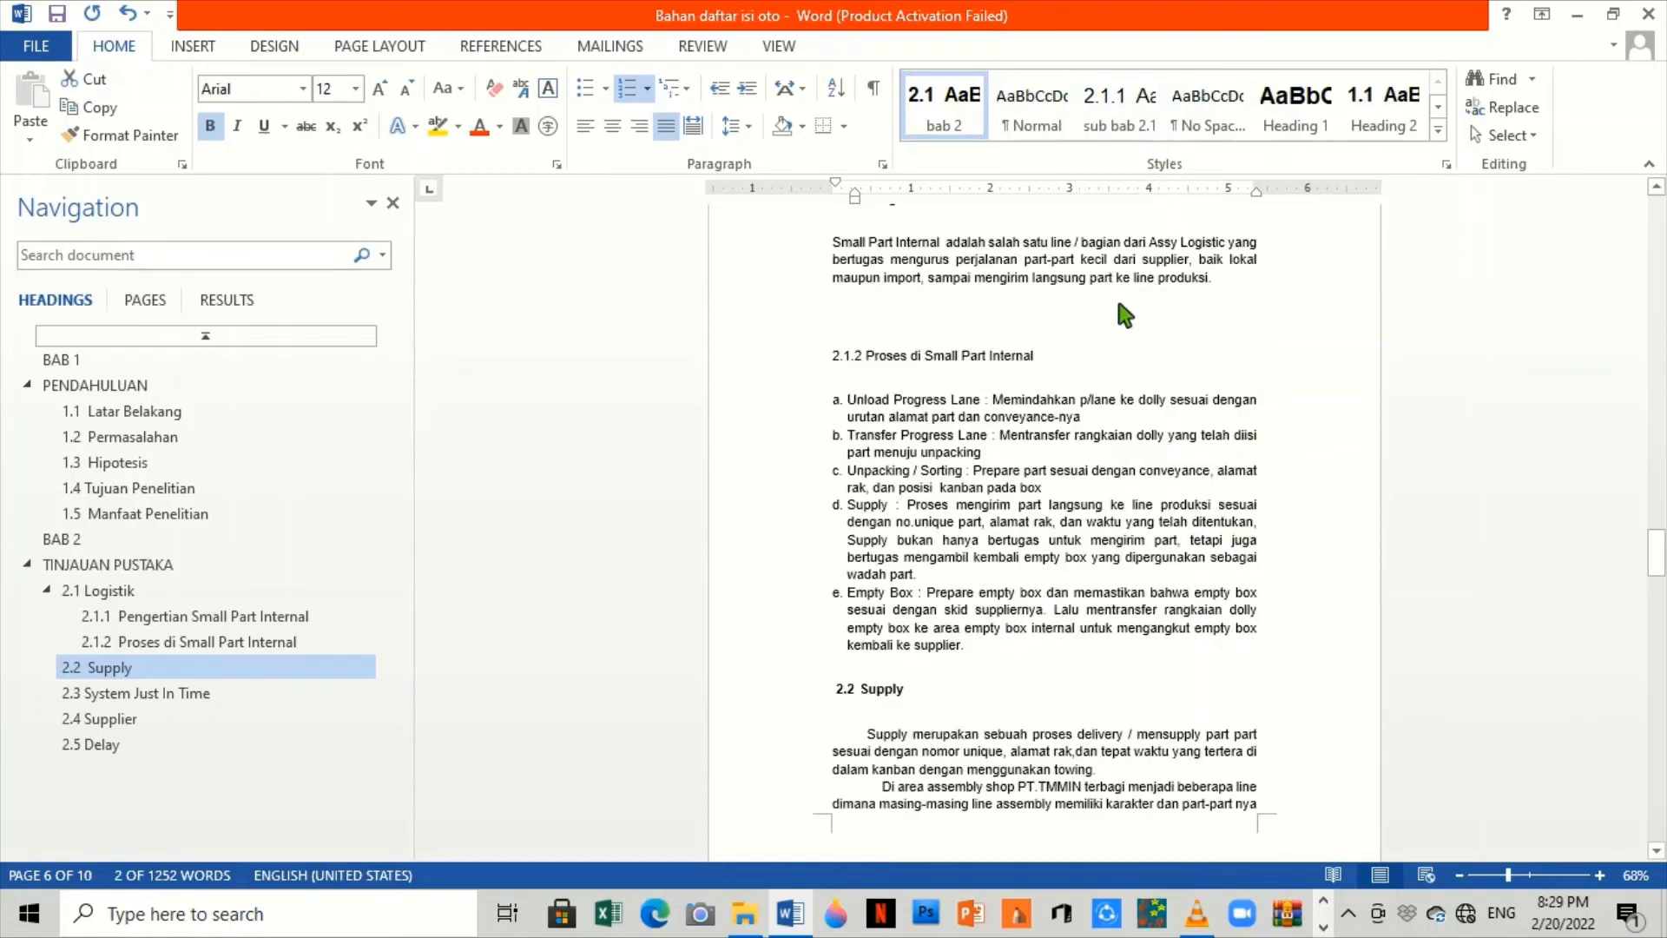
scroll(1124, 314, up, 5)
scroll(1124, 314, up, 5)
scroll(1124, 314, up, 5)
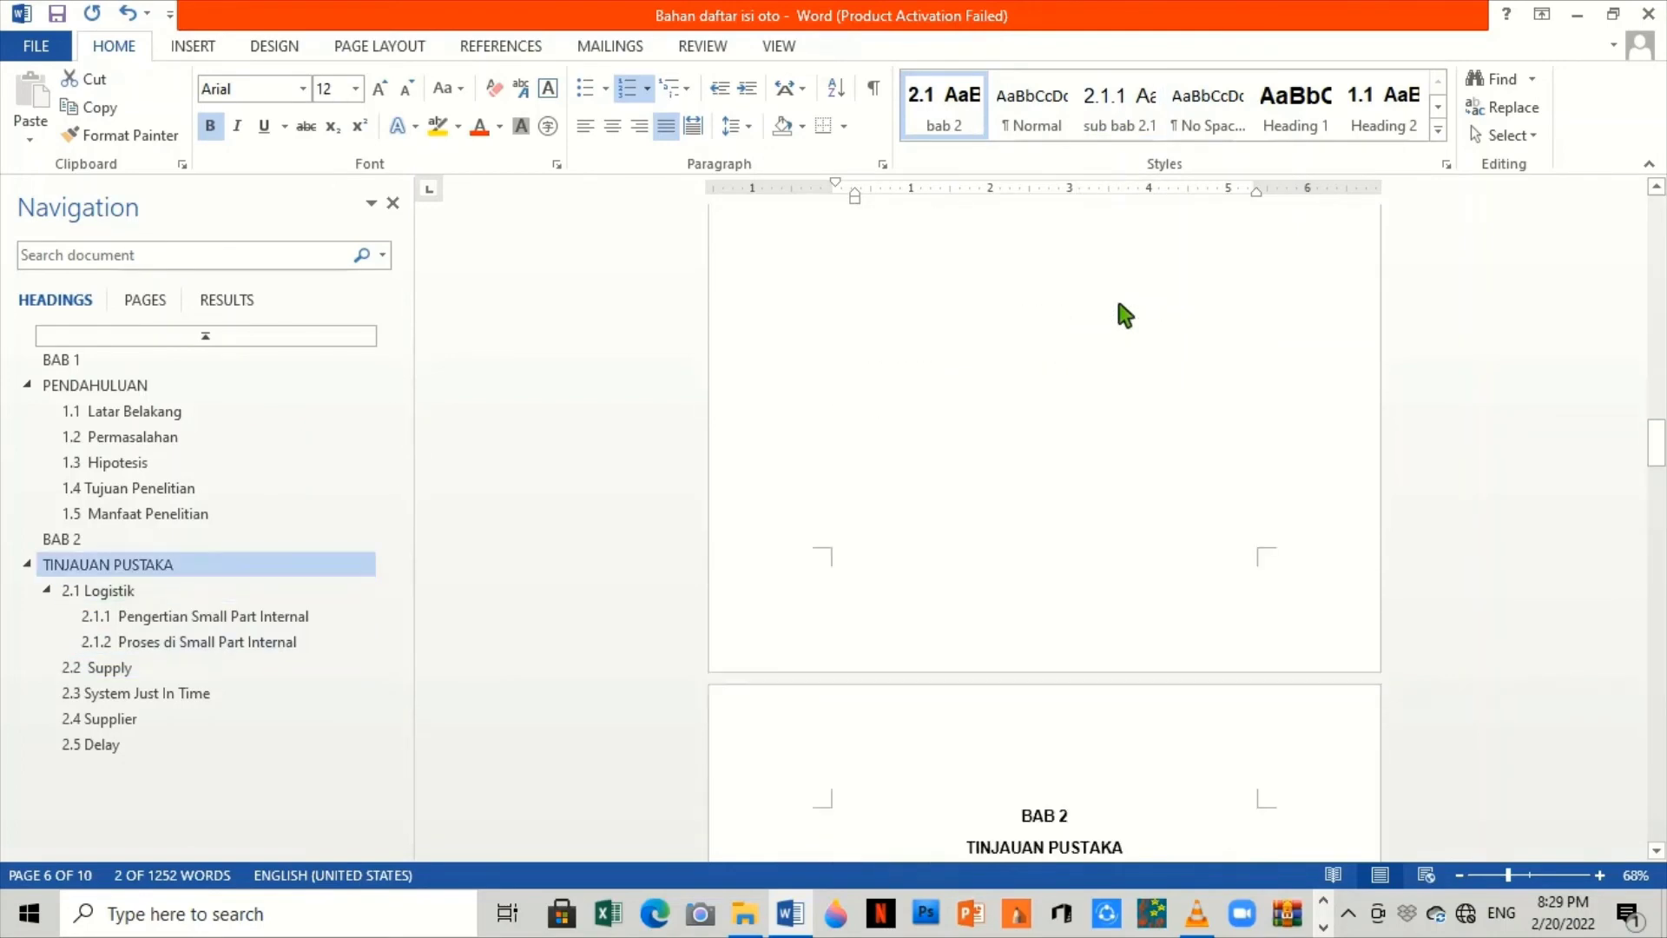
scroll(1124, 314, up, 5)
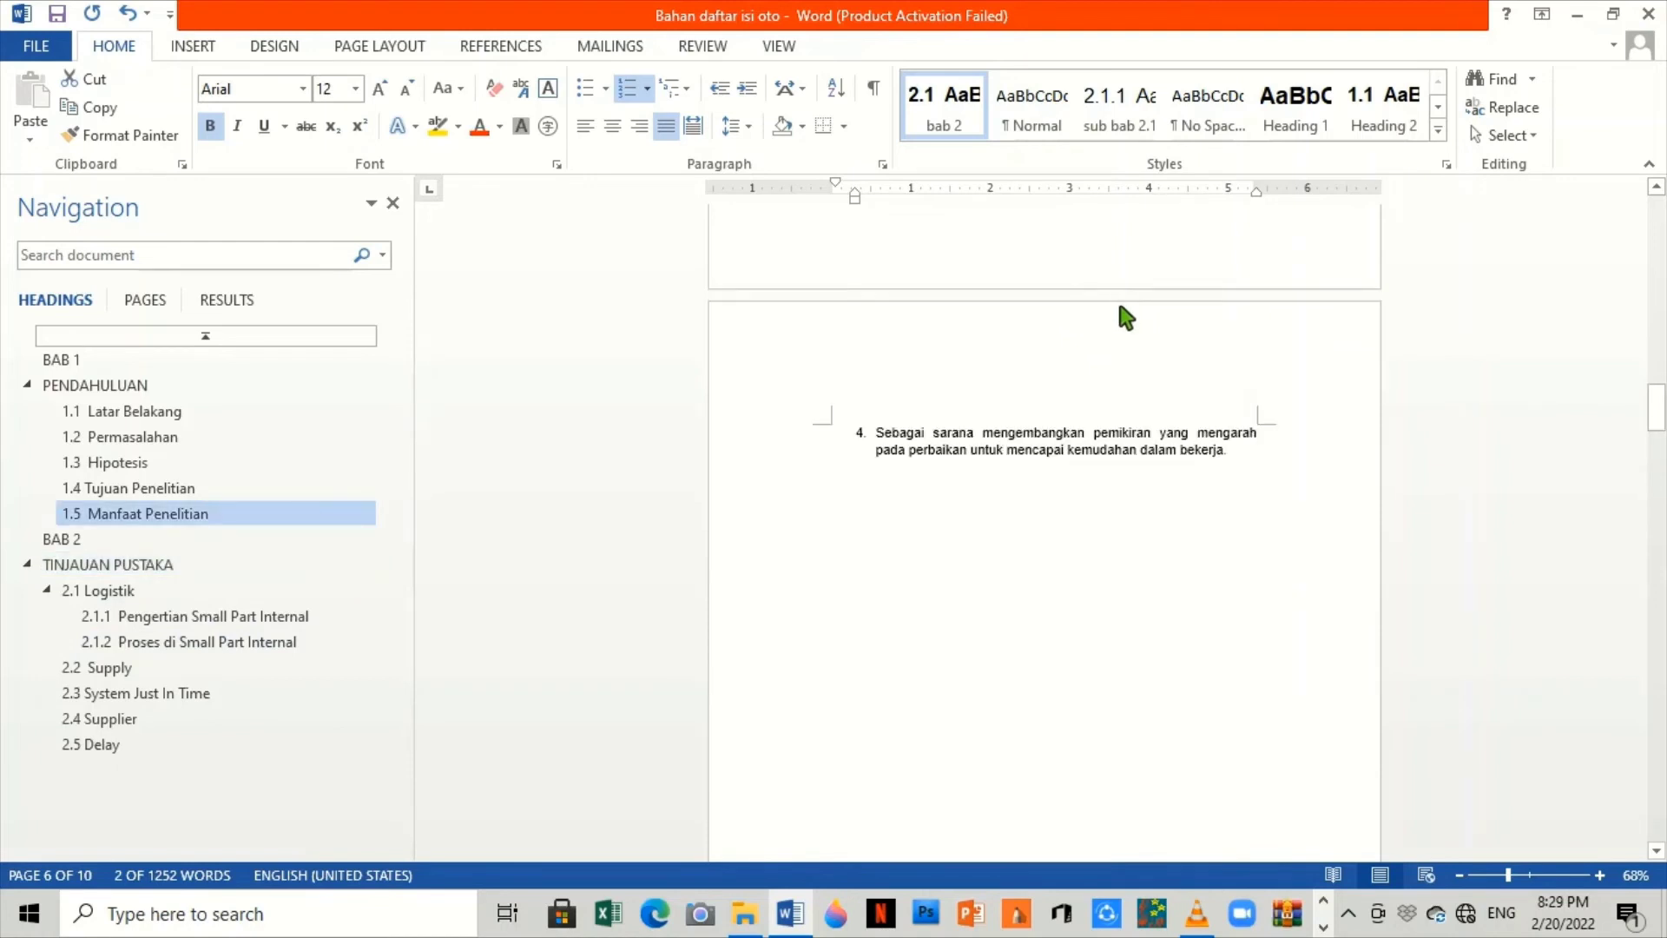
scroll(1125, 316, down, 3)
scroll(1103, 339, up, 10)
scroll(1073, 347, up, 10)
scroll(1073, 347, up, 10)
Insert an Automatic Table 1 table of contents at the top of page 1.
key(ctrl+Home)
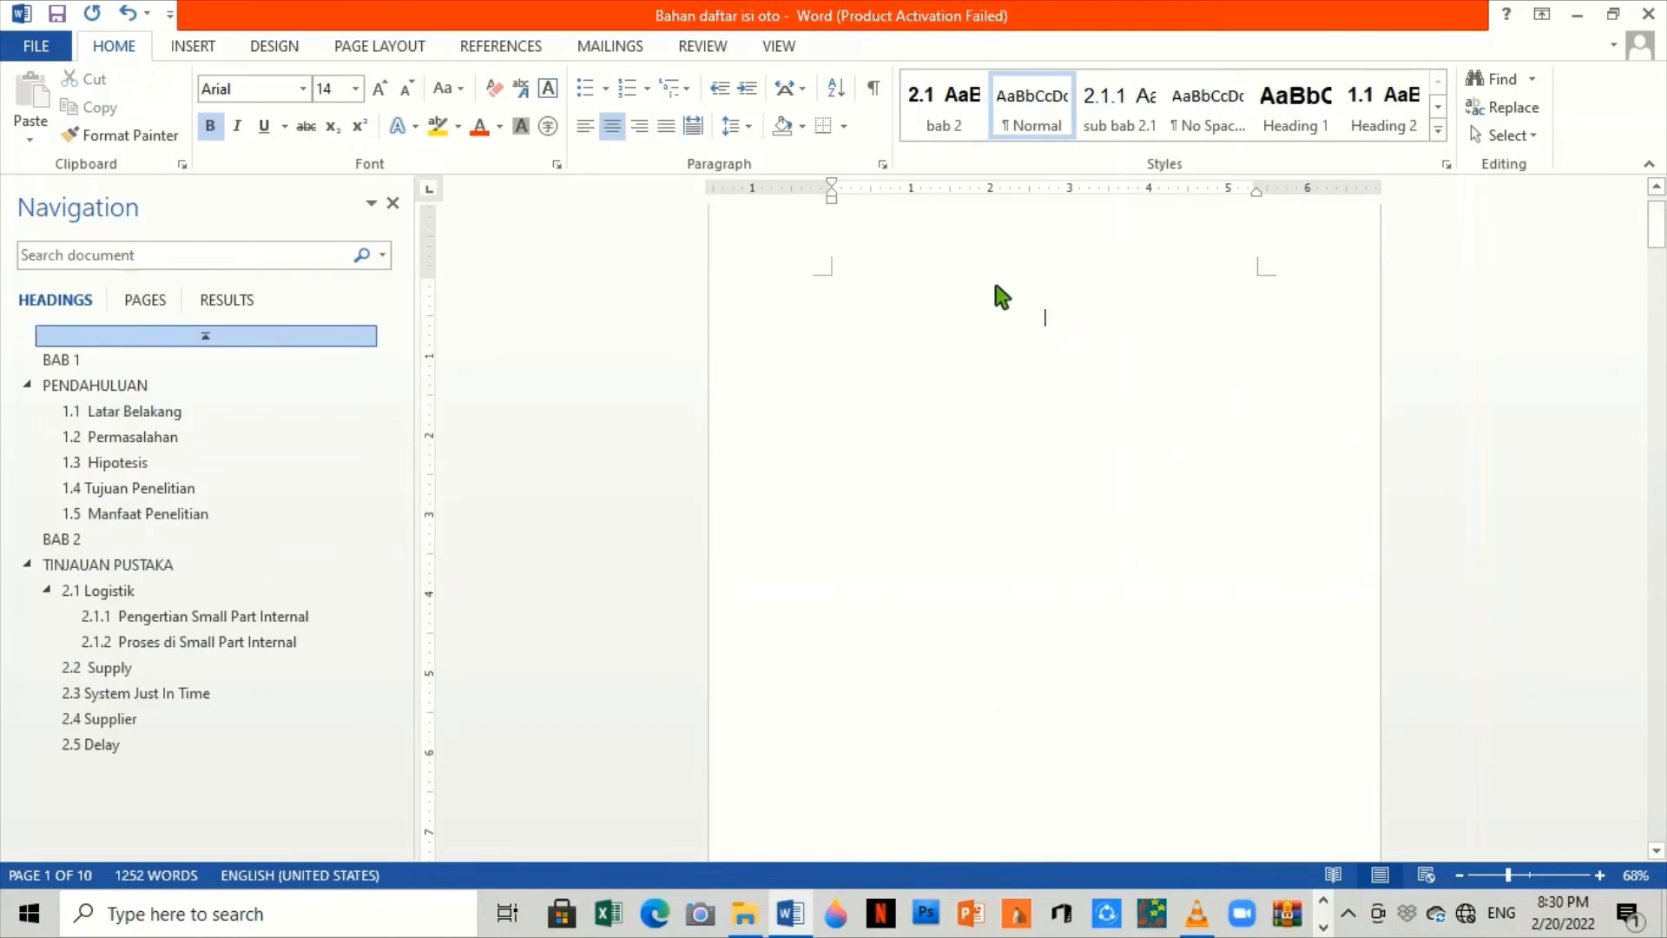
click(487, 50)
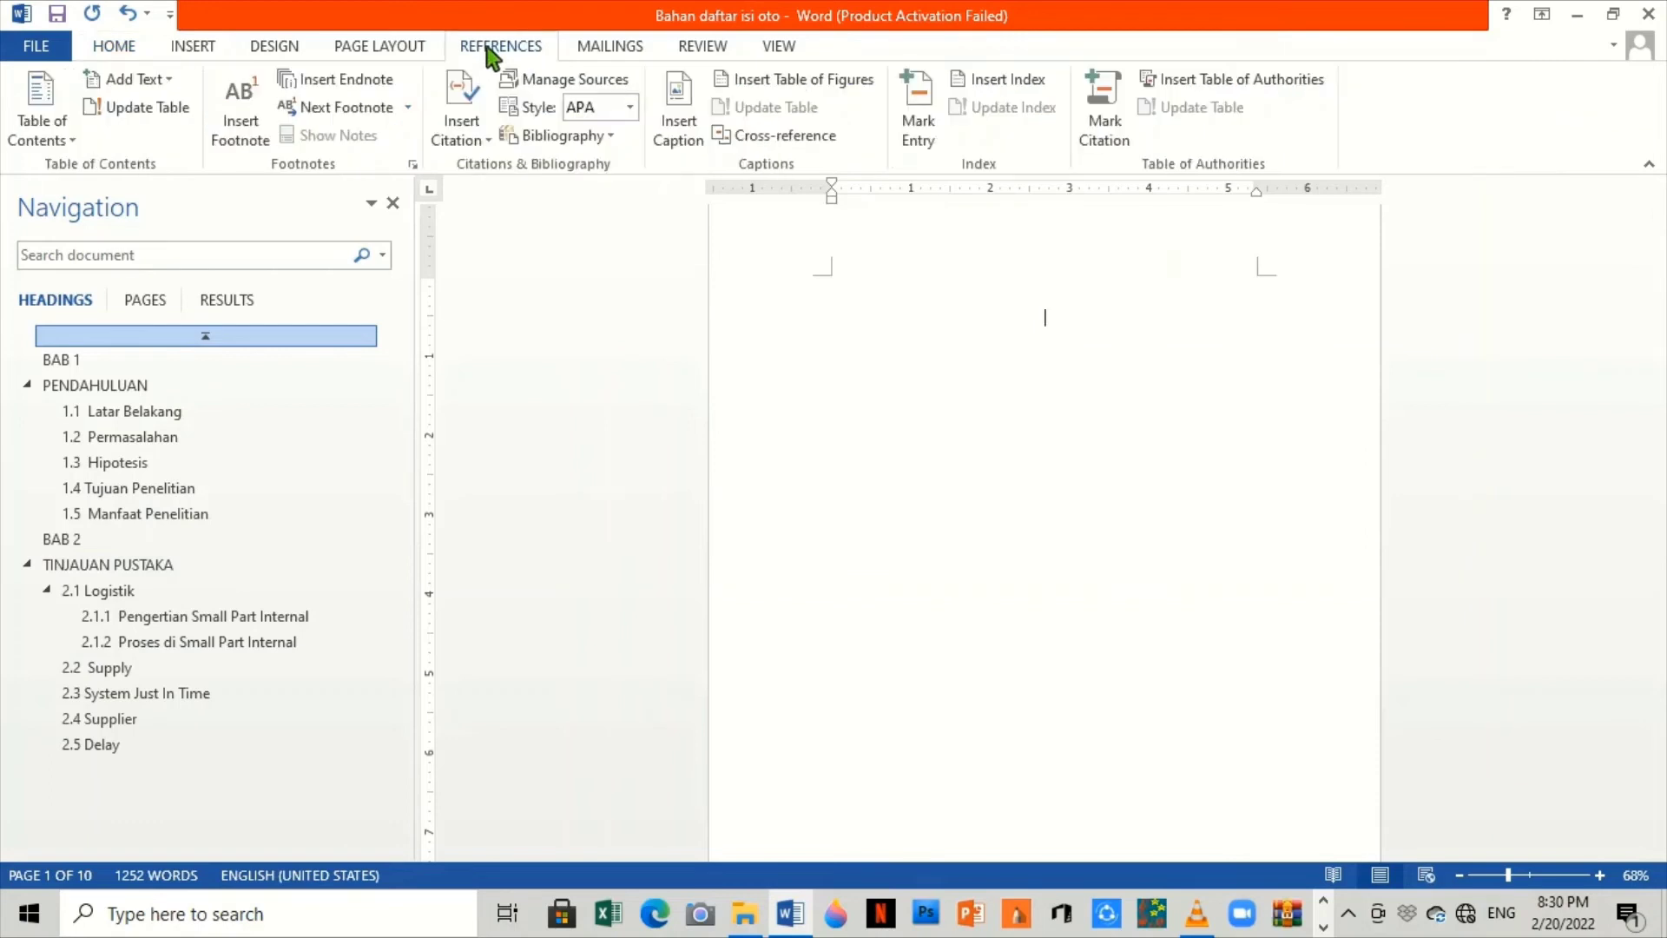
click(61, 137)
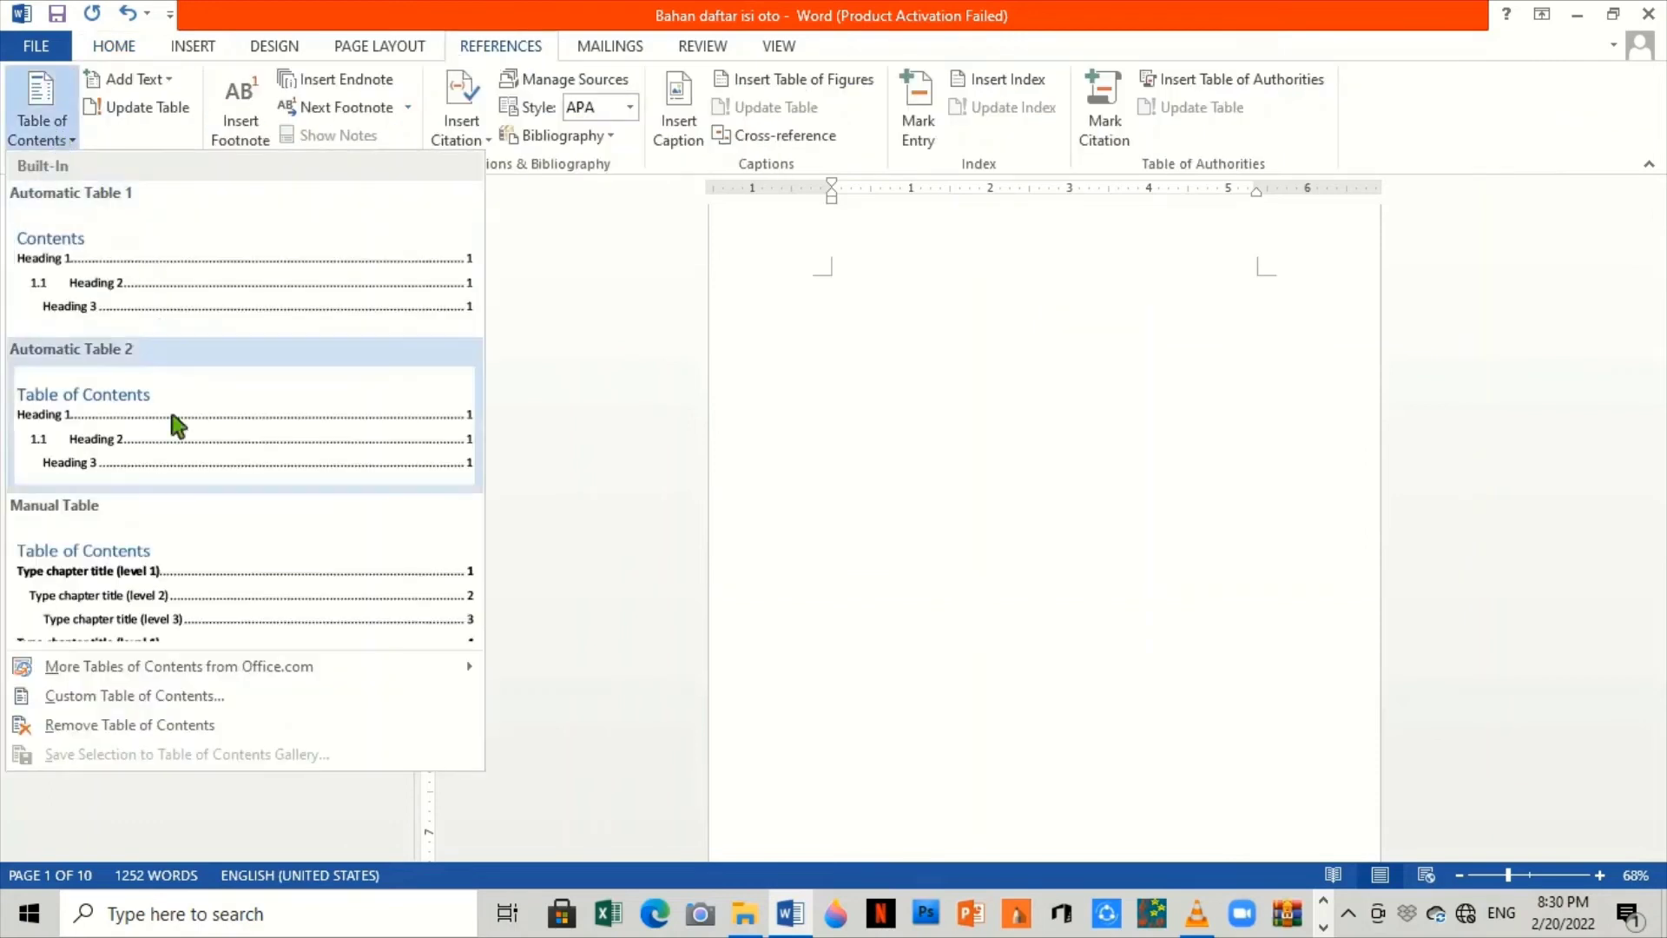
click(162, 284)
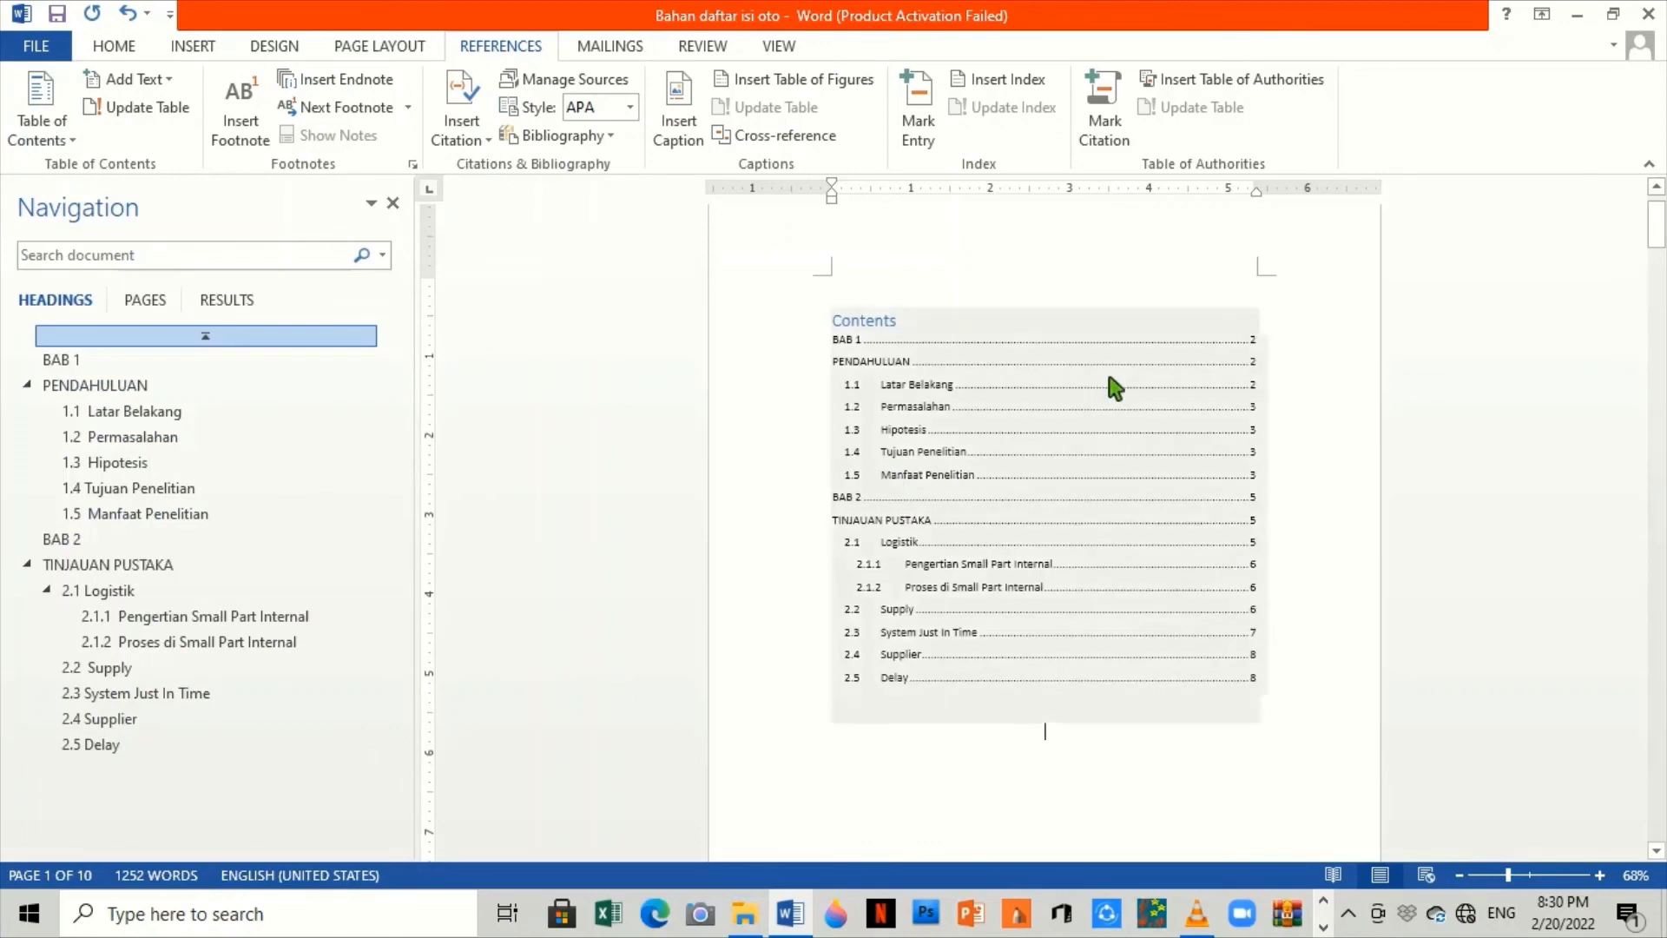